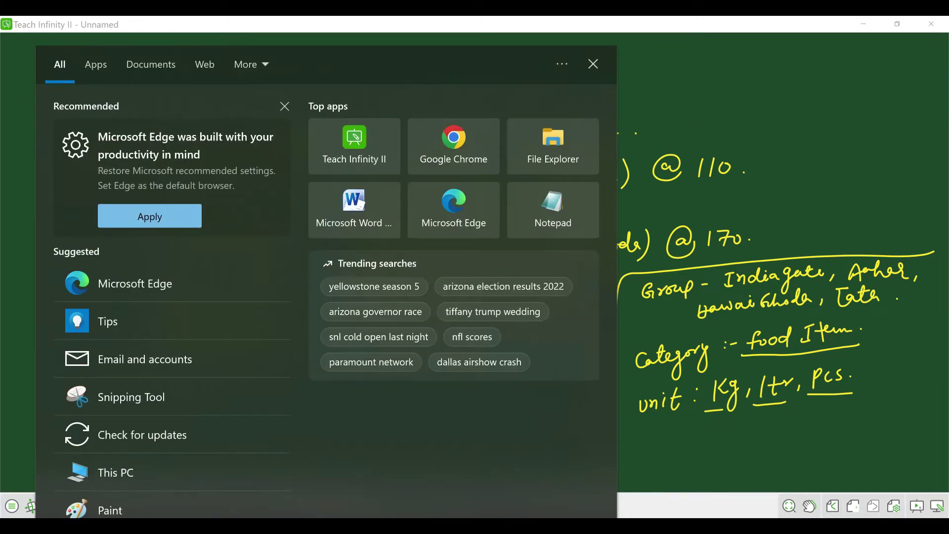
{"action": "scroll", "coordinate": [326, 296], "scroll_direction": "down", "scroll_amount": 1}
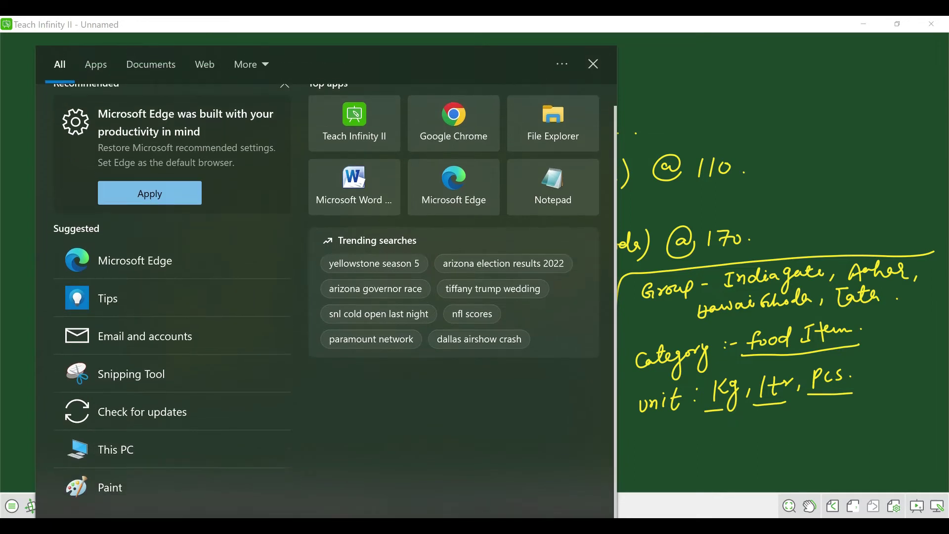
{"action": "left_click", "coordinate": [95, 65]}
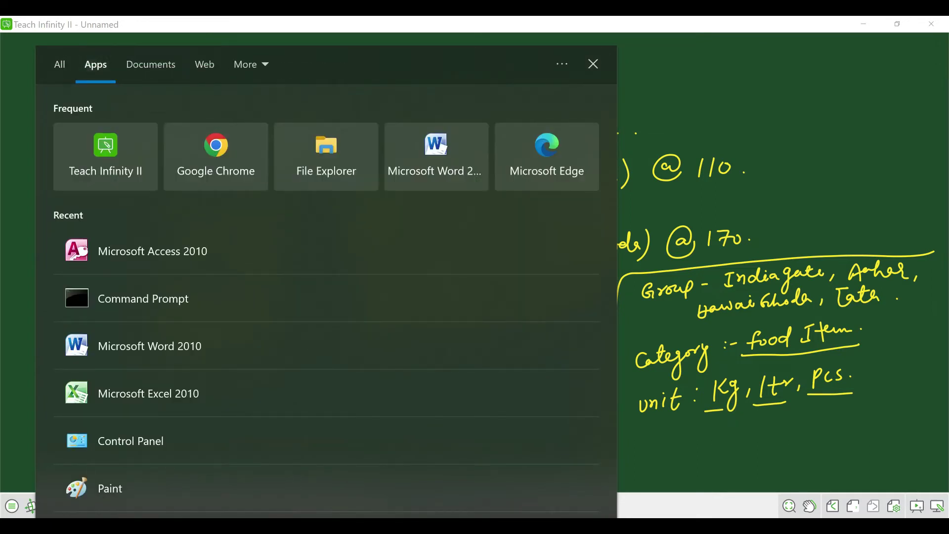
{"action": "scroll", "coordinate": [326, 297], "scroll_direction": "down", "scroll_amount": 5}
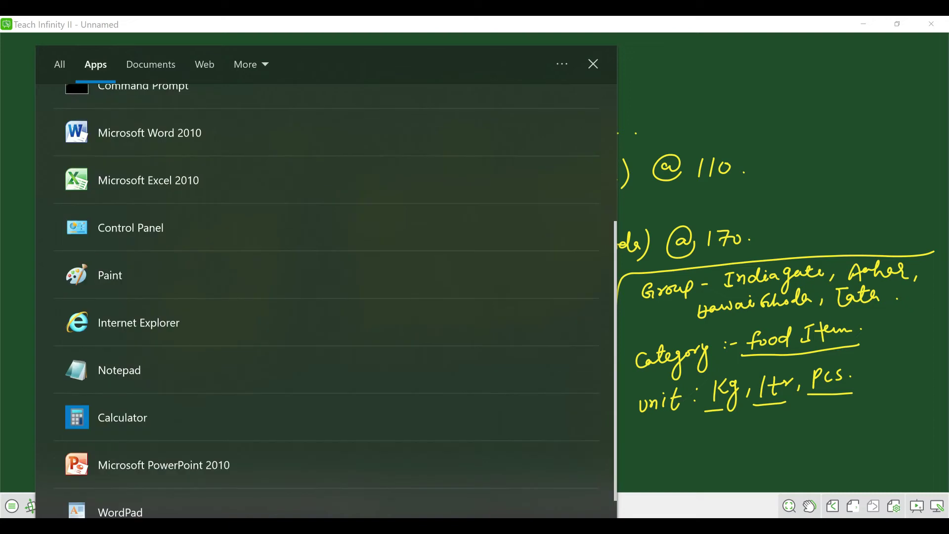
{"action": "scroll", "coordinate": [326, 296], "scroll_direction": "up", "scroll_amount": 5}
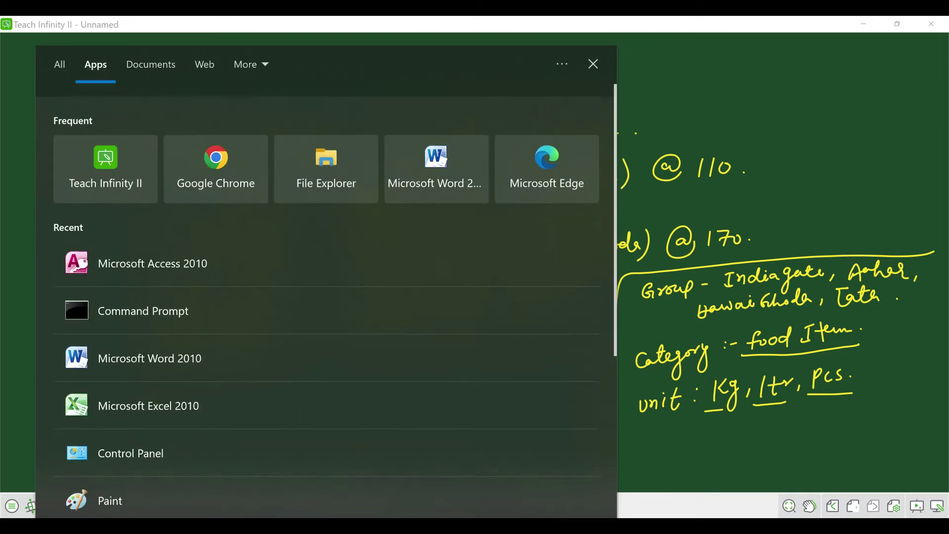
{"action": "left_click", "coordinate": [250, 64]}
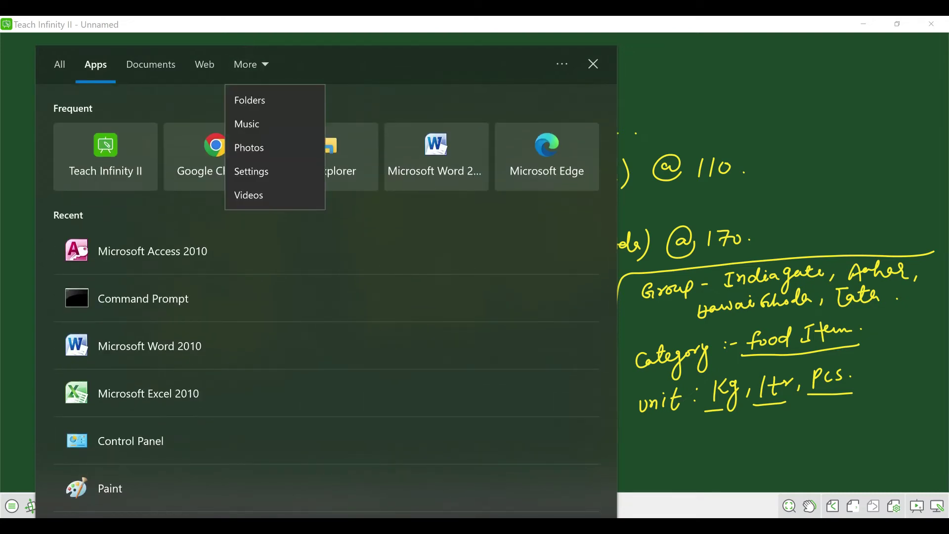
{"action": "scroll", "coordinate": [327, 296], "scroll_direction": "down", "scroll_amount": 5}
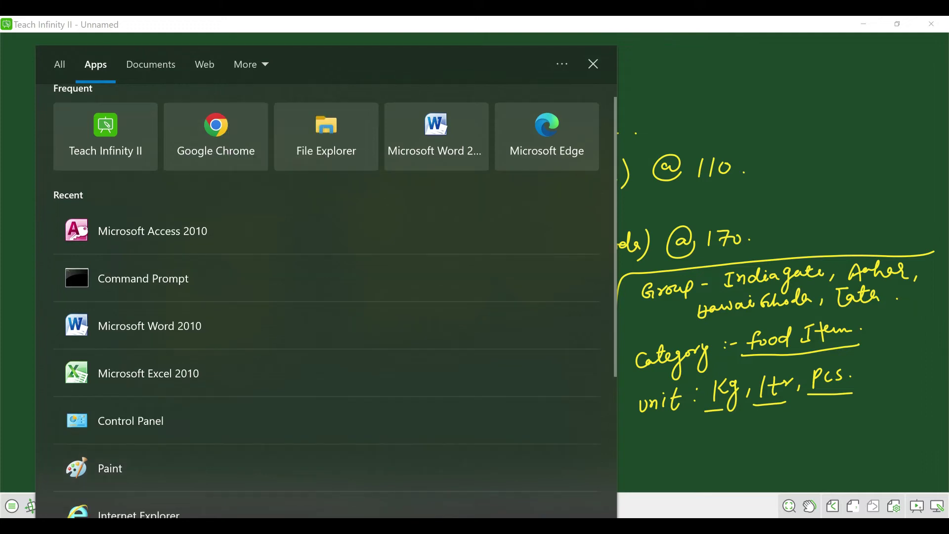
{"action": "key", "text": "Escape"}
Launch TallyPrime from the installed programs and continue in Educational Mode
{"action": "key", "text": "super"}
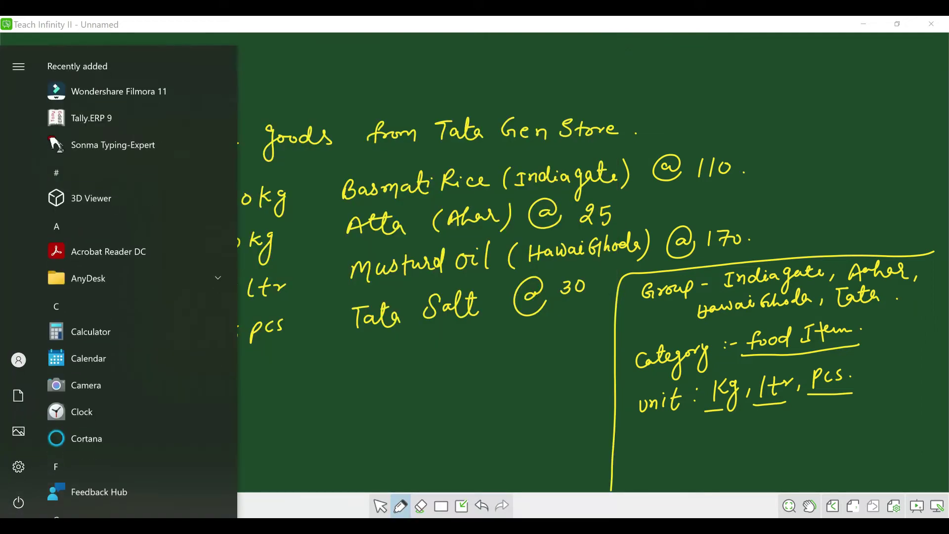
{"action": "scroll", "coordinate": [118, 282], "scroll_direction": "down", "scroll_amount": 5}
{"action": "scroll", "coordinate": [119, 282], "scroll_direction": "down", "scroll_amount": 5}
{"action": "scroll", "coordinate": [118, 282], "scroll_direction": "up", "scroll_amount": 10}
{"action": "scroll", "coordinate": [118, 281], "scroll_direction": "down", "scroll_amount": 5}
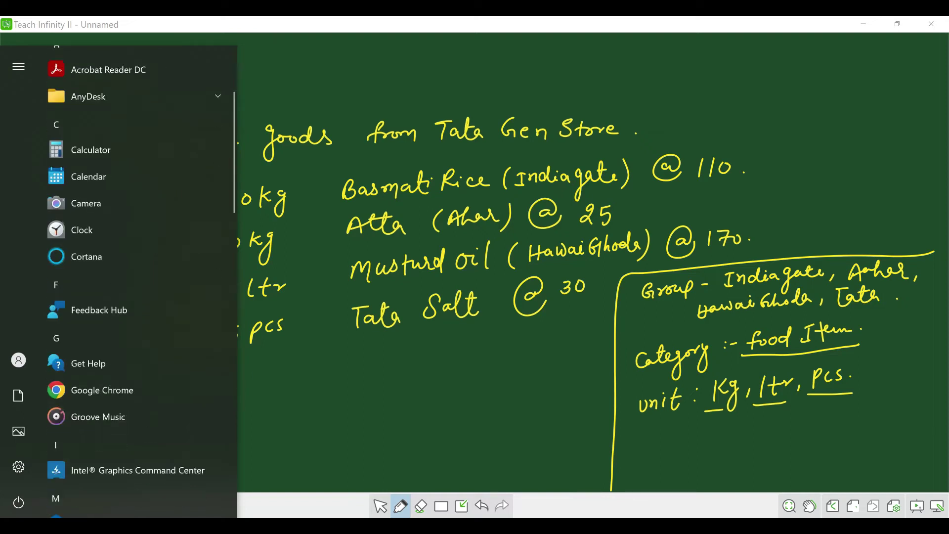
{"action": "scroll", "coordinate": [119, 282], "scroll_direction": "down", "scroll_amount": 8}
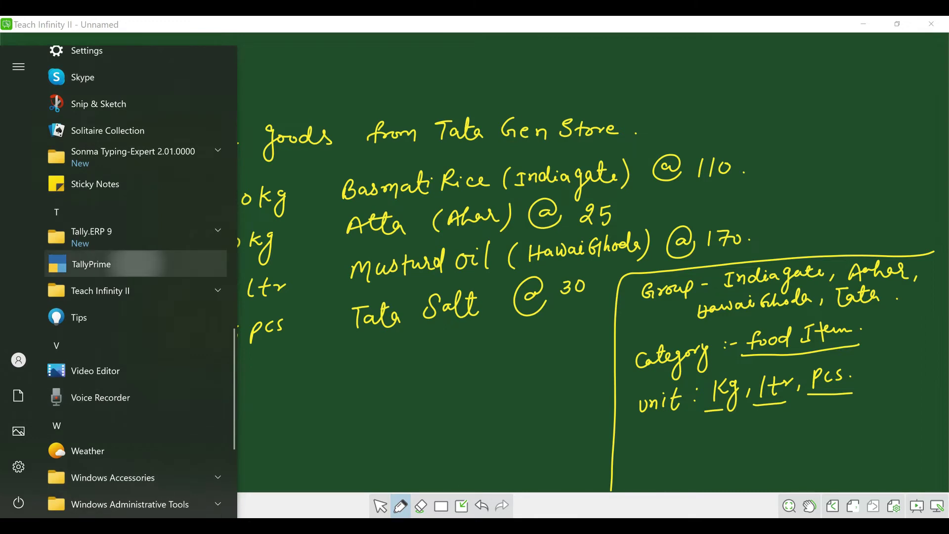
{"action": "left_click", "coordinate": [90, 268]}
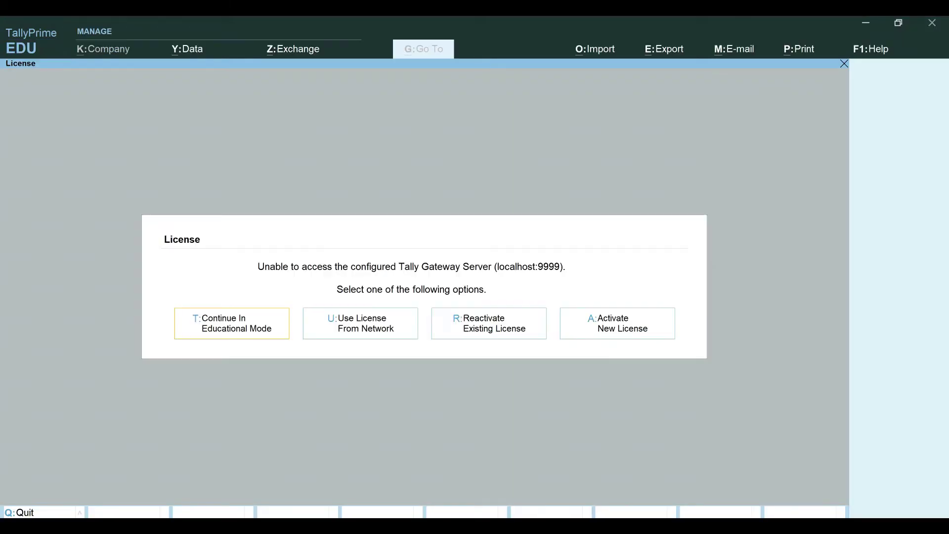
{"action": "left_click", "coordinate": [254, 322]}
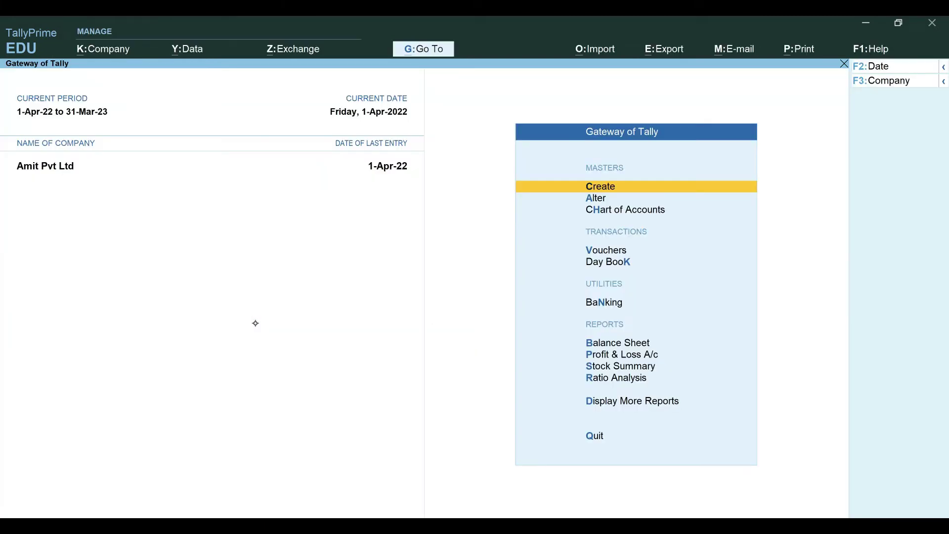
Start creating a new company named Xyz Pvt Ltd., using the same text as its mailing name
{"action": "left_click", "coordinate": [103, 49]}
{"action": "left_click", "coordinate": [156, 76]}
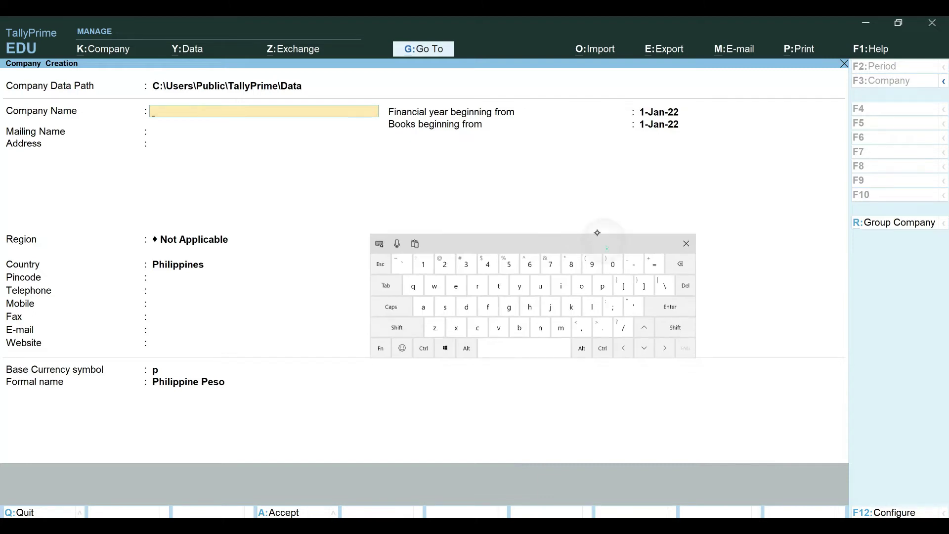
{"action": "left_click_drag", "start_coordinate": [607, 247], "coordinate": [581, 200]}
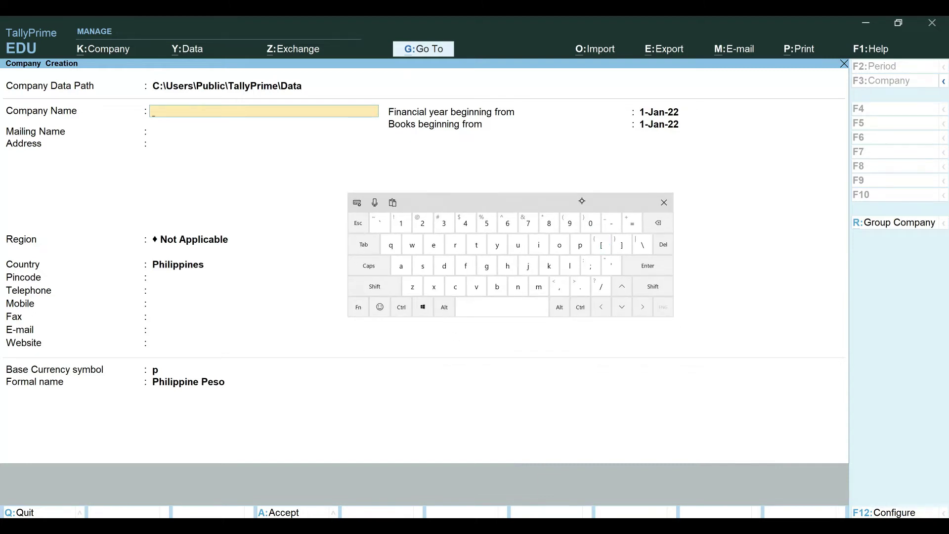
{"action": "type", "text": "Xy"}
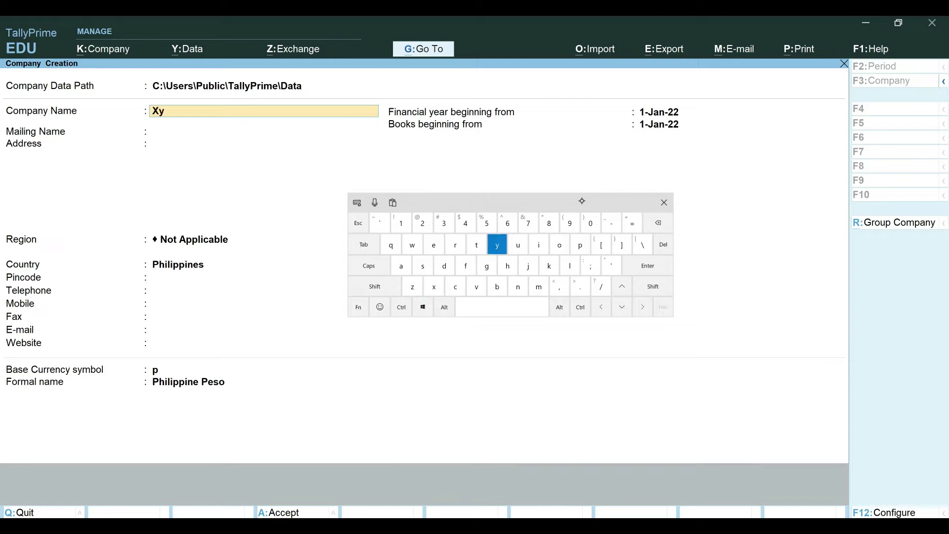
{"action": "type", "text": "z "}
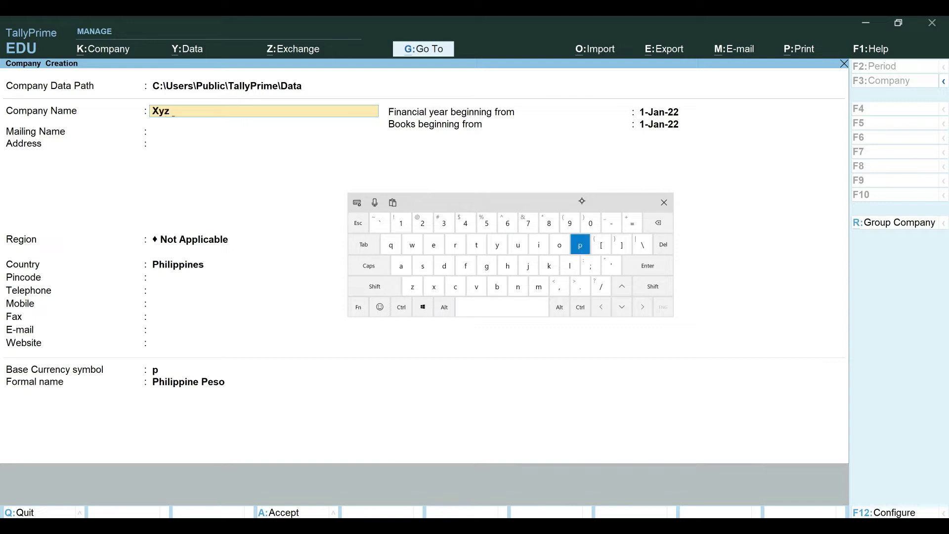
{"action": "type", "text": "Pvt "}
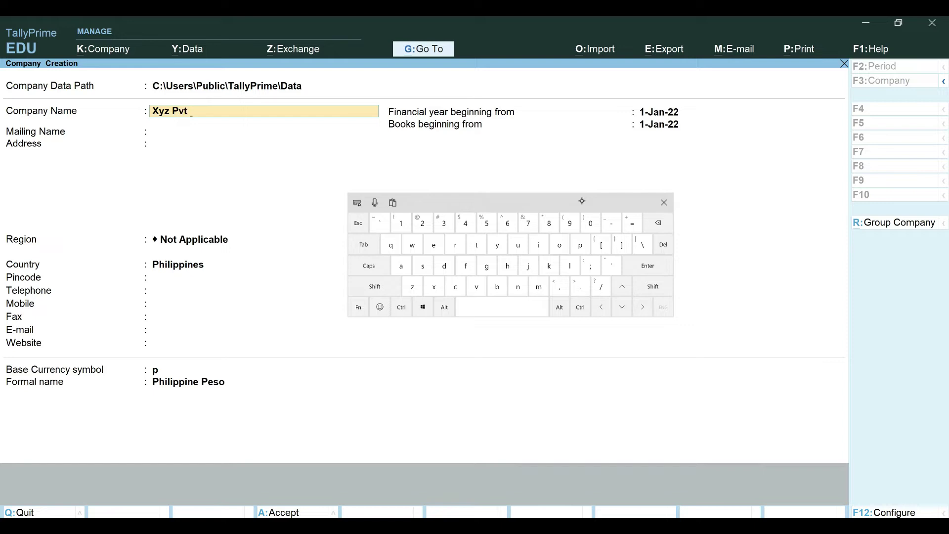
{"action": "type", "text": "Ltd."}
{"action": "key", "text": "Return"}
{"action": "key", "text": "Return"}
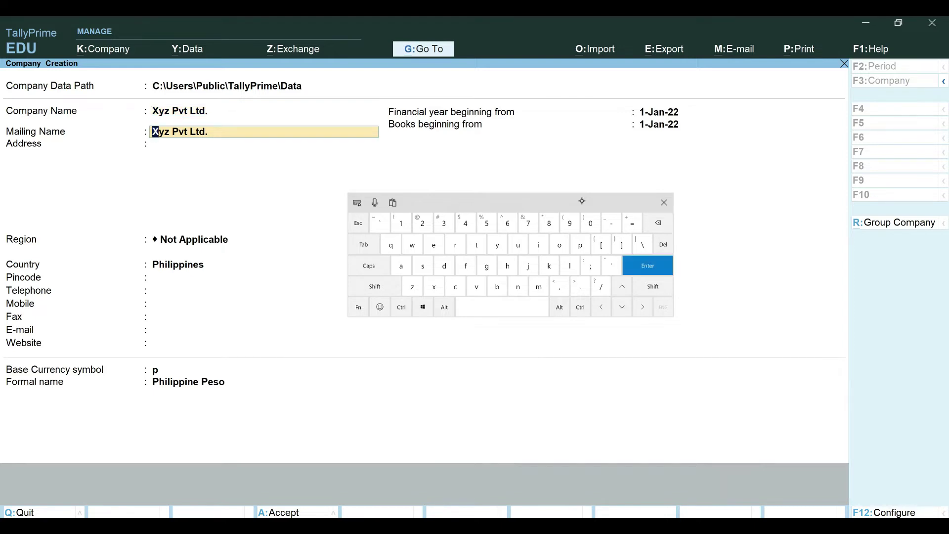
Set the new company's country to India and its state to Bihar, leaving the address blank
{"action": "key", "text": "Return"}
{"action": "key", "text": "Return"}
{"action": "type", "text": "Indi"}
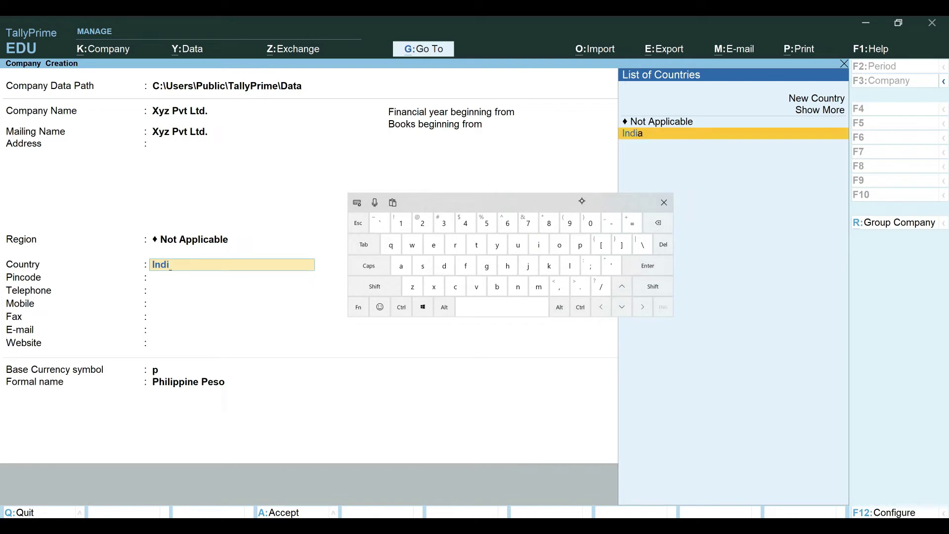
{"action": "left_click", "coordinate": [637, 136]}
{"action": "key", "text": "Return"}
{"action": "key", "text": "BackSpace"}
{"action": "key", "text": "BackSpace"}
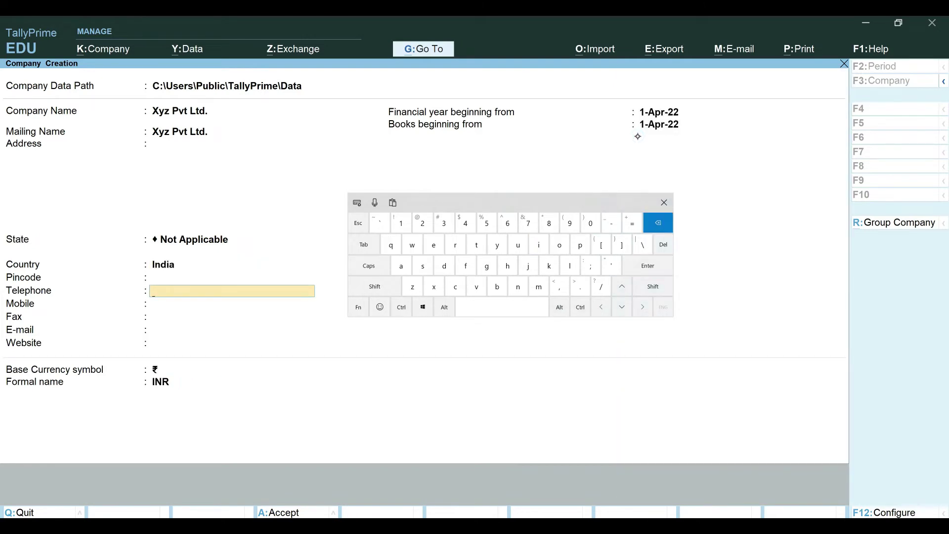
{"action": "key", "text": "BackSpace"}
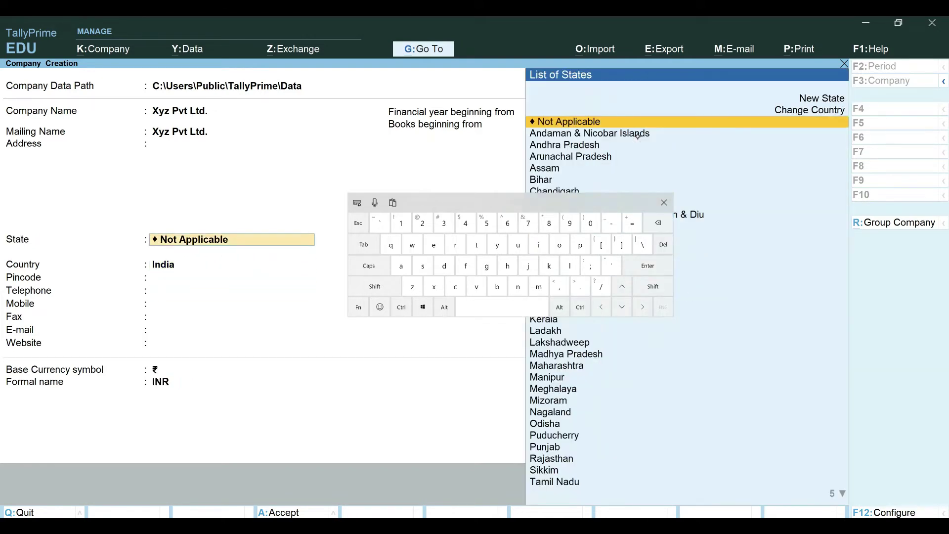
{"action": "type", "text": "Bi"}
{"action": "key", "text": "Return"}
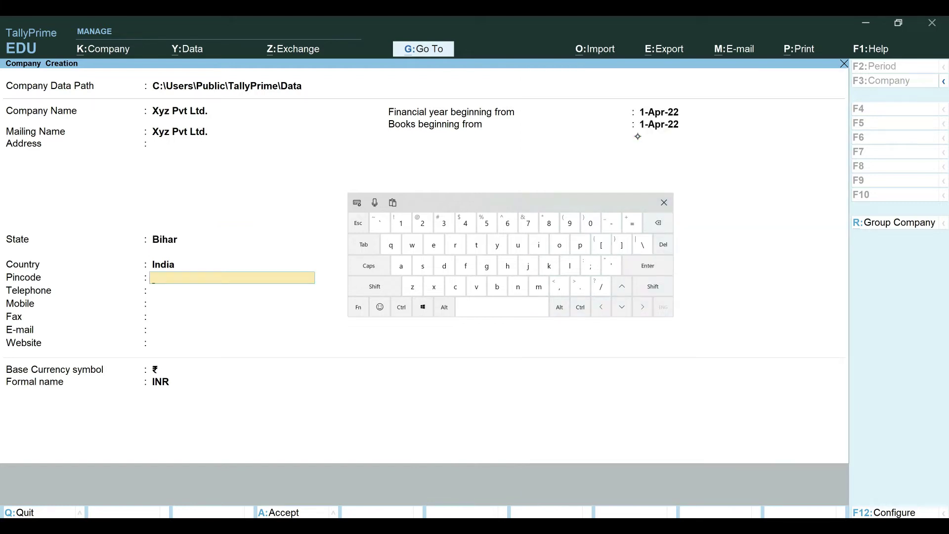
Leave the contact details blank, save the company and accept its default accounting and inventory features
{"action": "key", "text": "Return"}
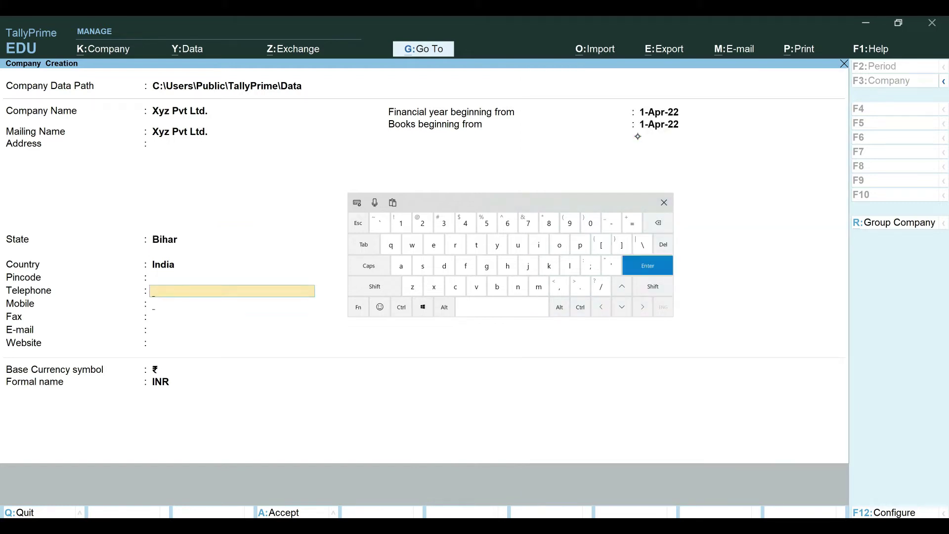
{"action": "key", "text": "Return"}
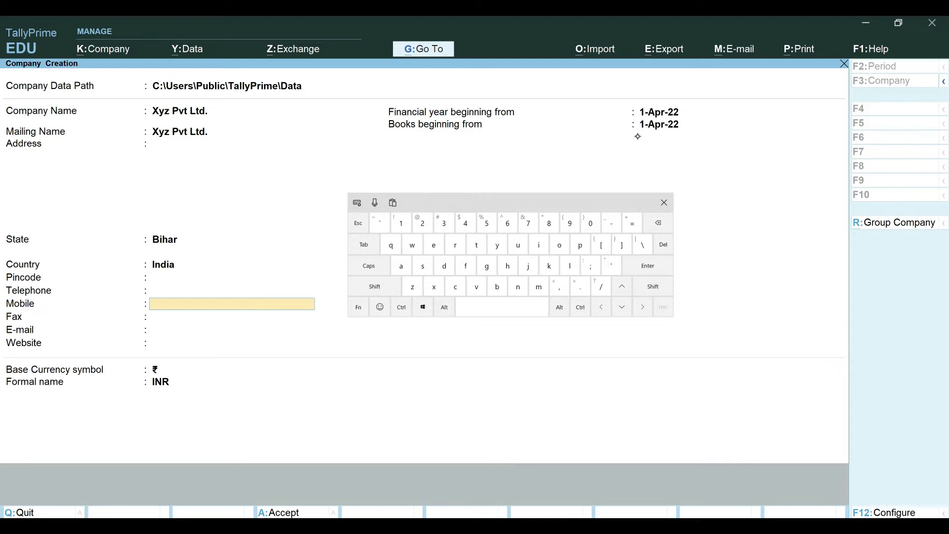
{"action": "key", "text": "ctrl+a"}
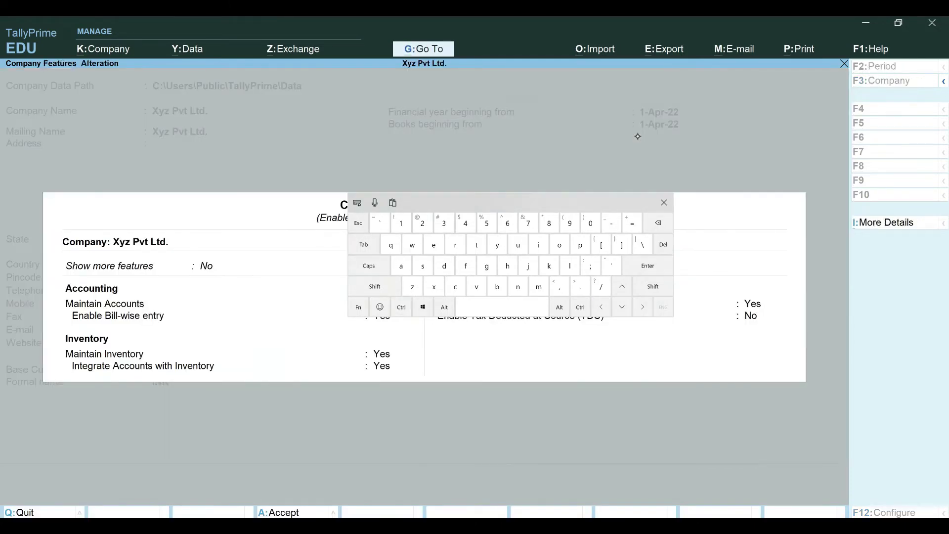
{"action": "key", "text": "ctrl+a"}
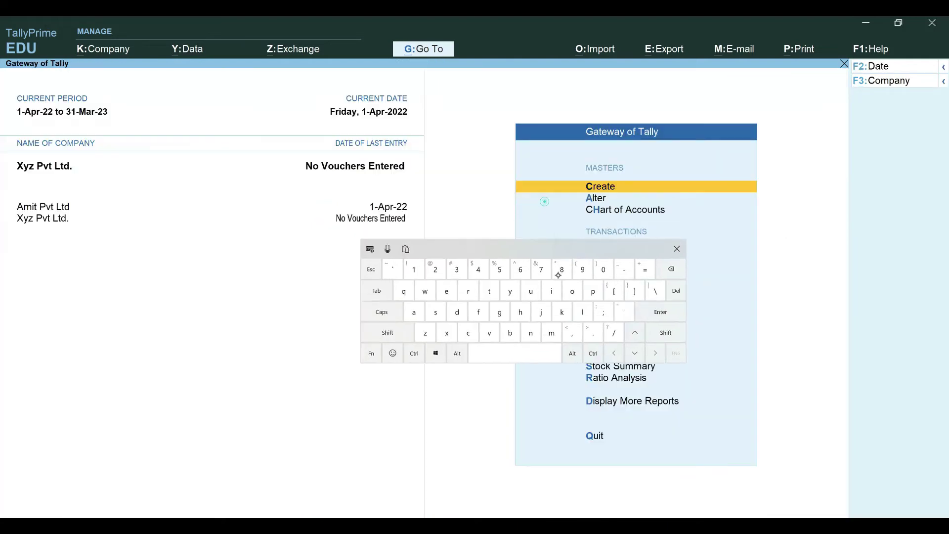
{"action": "left_click_drag", "start_coordinate": [559, 274], "coordinate": [541, 294]}
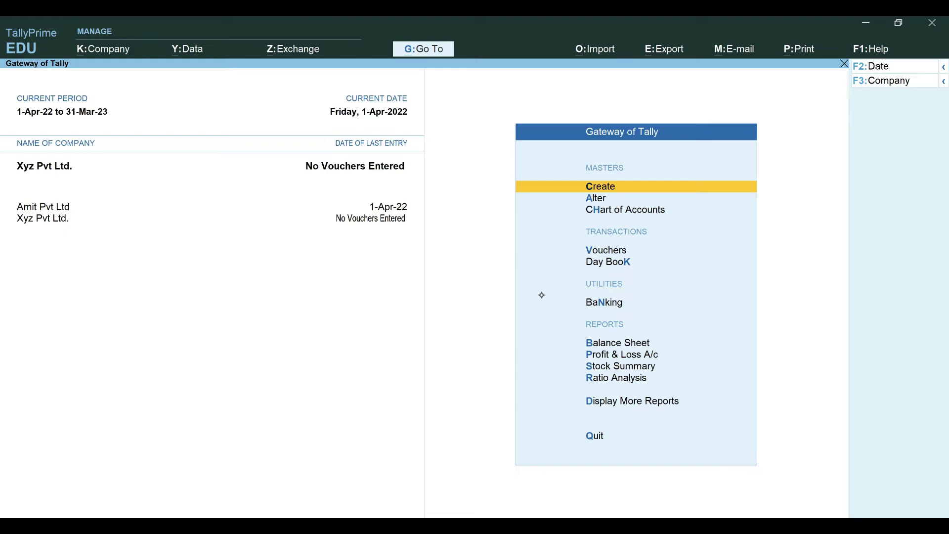
Create a stock group named India Gate under Primary
{"action": "left_click", "coordinate": [630, 189]}
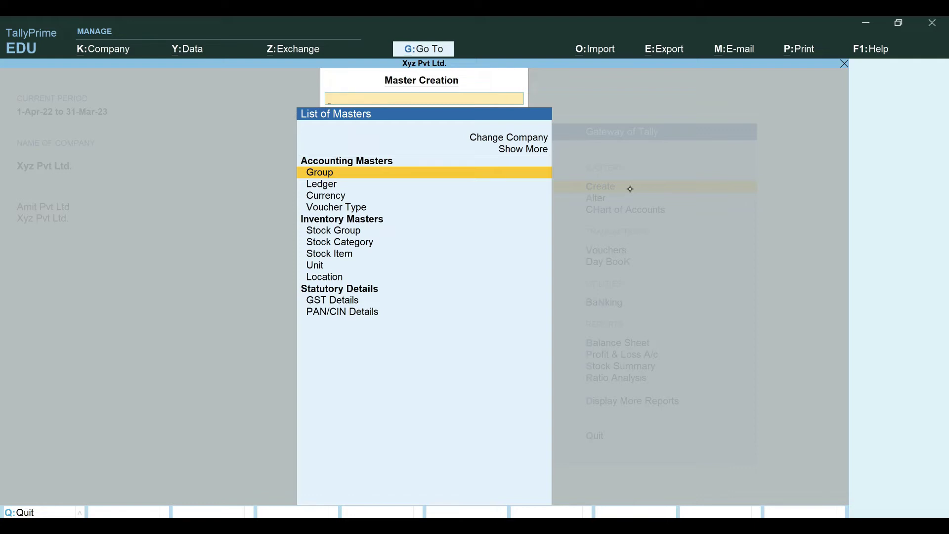
{"action": "left_click", "coordinate": [358, 229]}
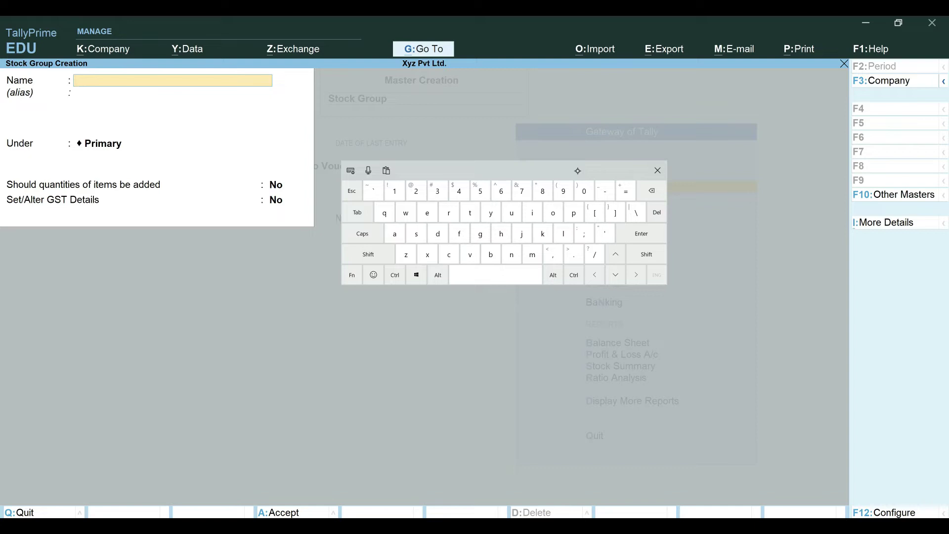
{"action": "type", "text": "India "}
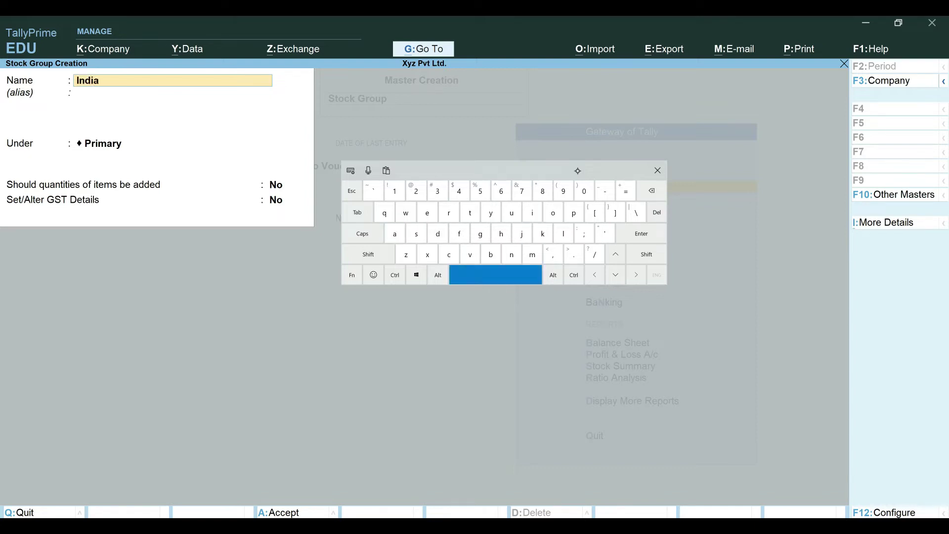
{"action": "type", "text": "Gate"}
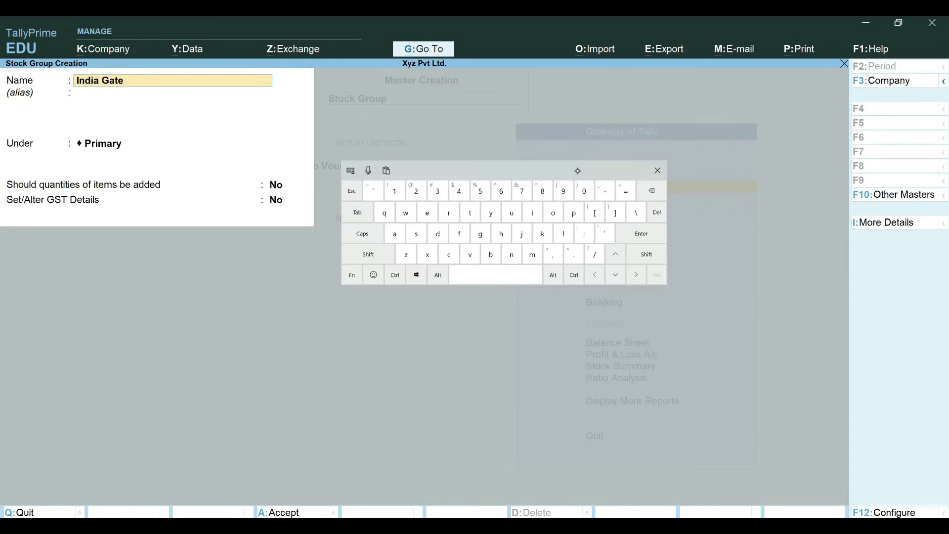
{"action": "key", "text": "ctrl+BackSpace"}
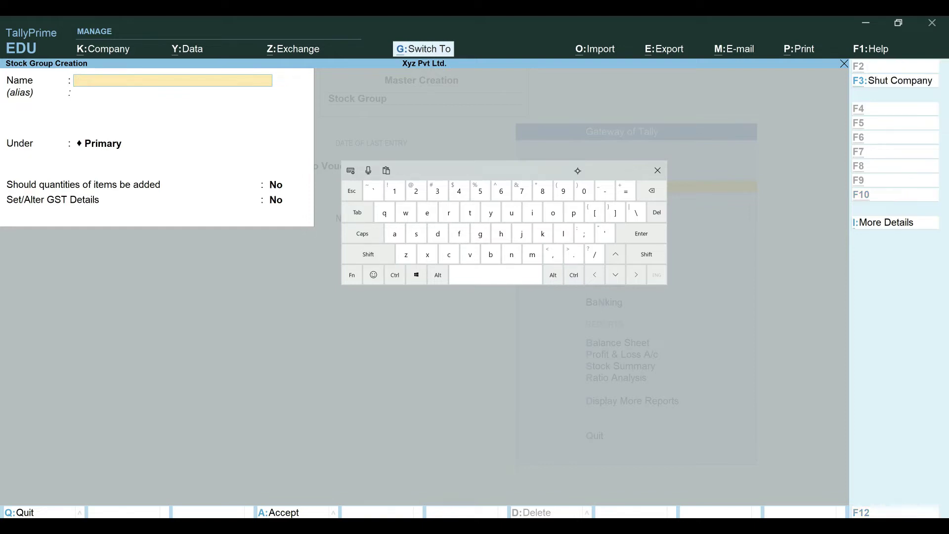
Create a stock group named Aahar under Primary
{"action": "type", "text": "A"}
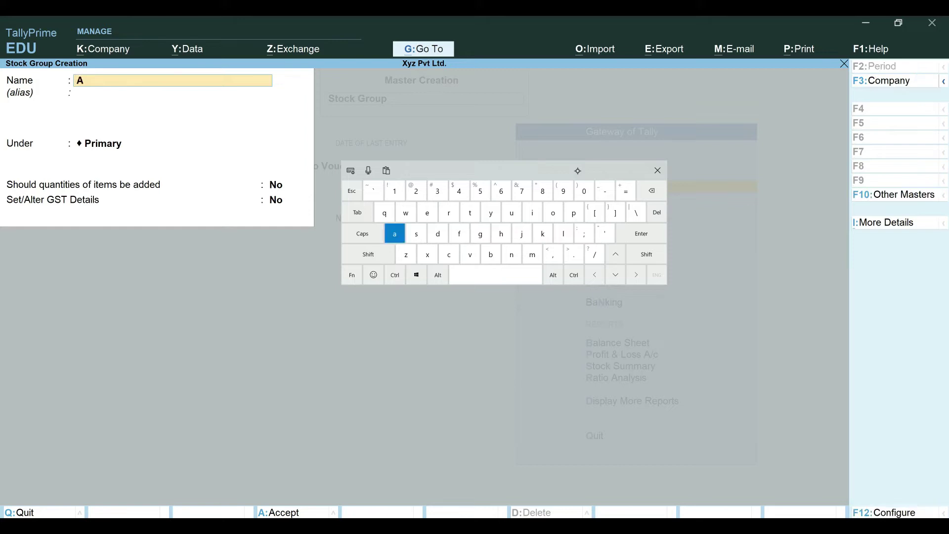
{"action": "type", "text": "ahar"}
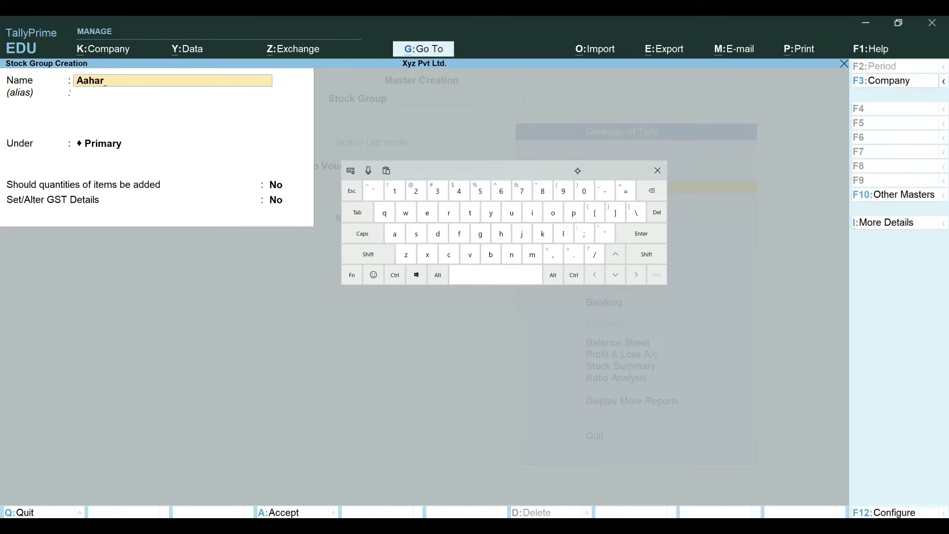
{"action": "key", "text": "ctrl+BackSpace"}
Create two more stock groups under Primary, named Hawai Ghoda and Tata, and leave stock group creation
{"action": "type", "text": "Hawai Ghoda"}
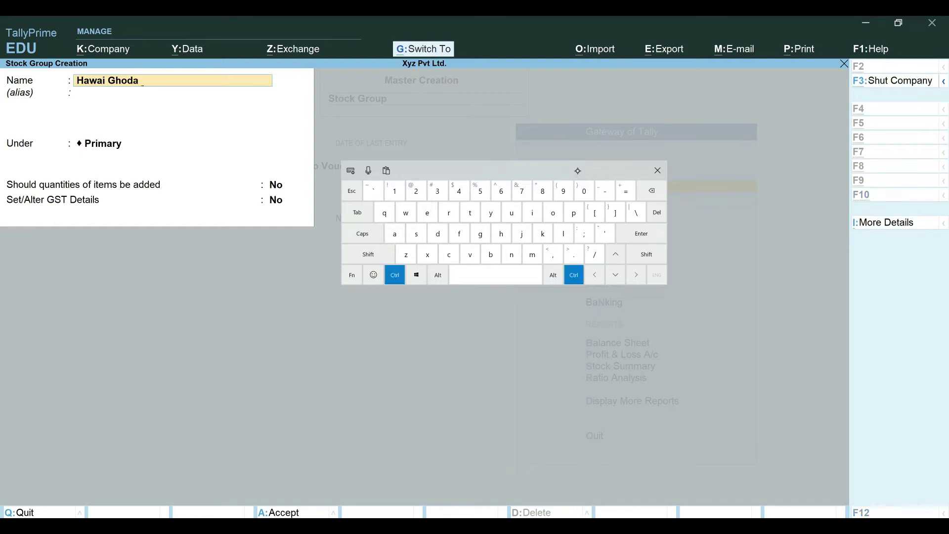
{"action": "key", "text": "ctrl+BackSpace"}
{"action": "type", "text": "Tata"}
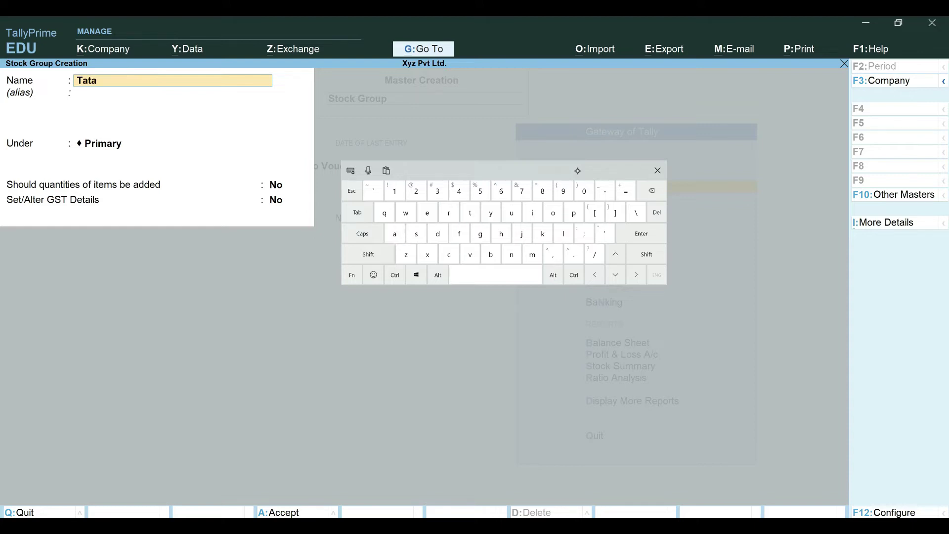
{"action": "key", "text": "ctrl+a"}
{"action": "key", "text": "Escape"}
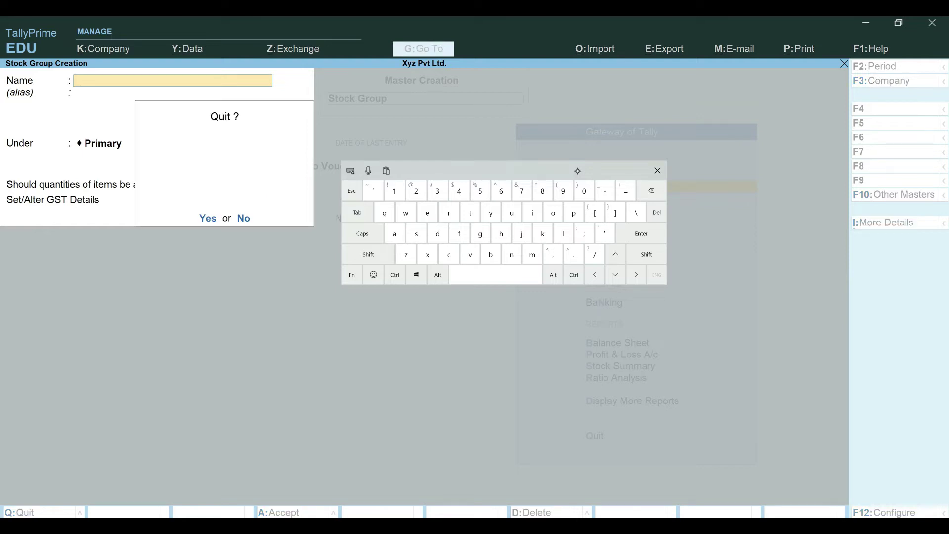
{"action": "key", "text": "Escape"}
Create a stock category named Food Items under Primary
{"action": "left_click_drag", "start_coordinate": [577, 171], "coordinate": [741, 176]}
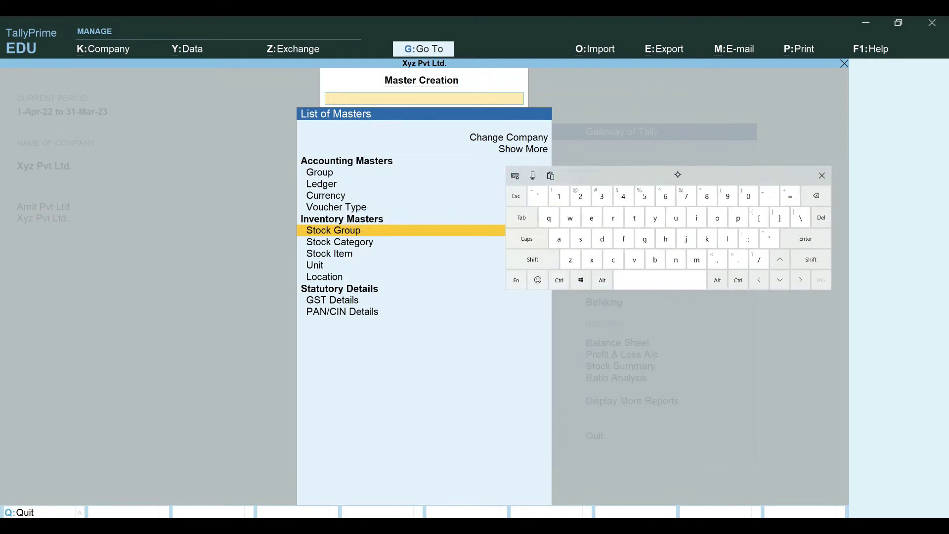
{"action": "left_click", "coordinate": [365, 242]}
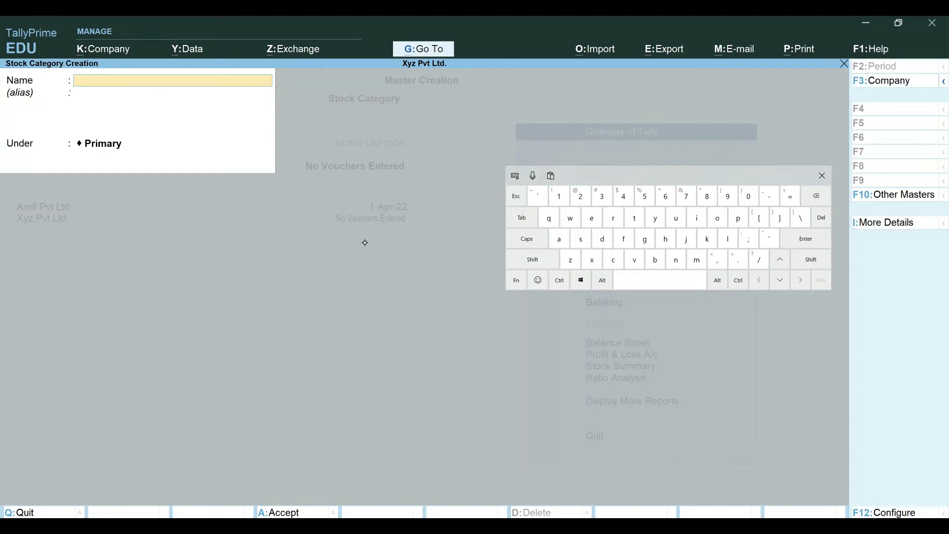
{"action": "type", "text": "Food Items"}
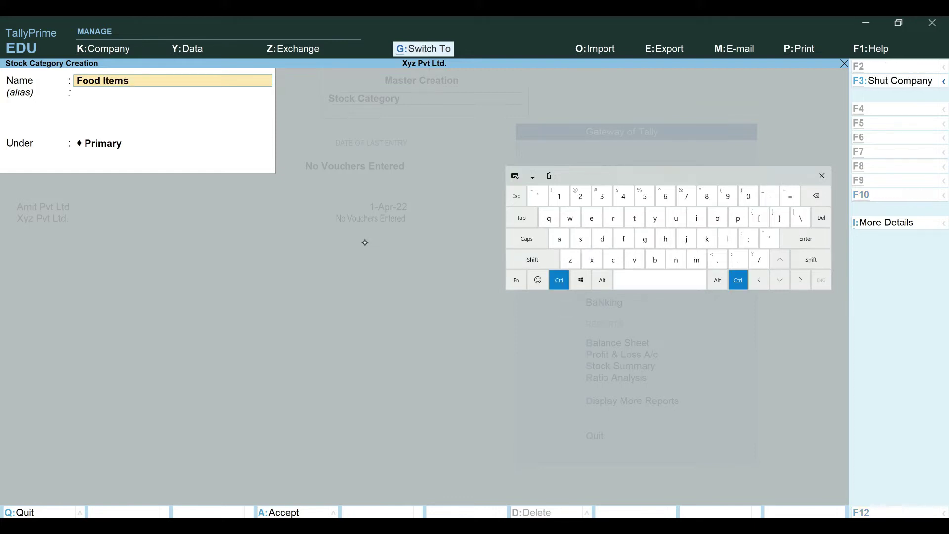
{"action": "key", "text": "ctrl+BackSpace"}
{"action": "key", "text": "Escape"}
{"action": "key", "text": "Escape"}
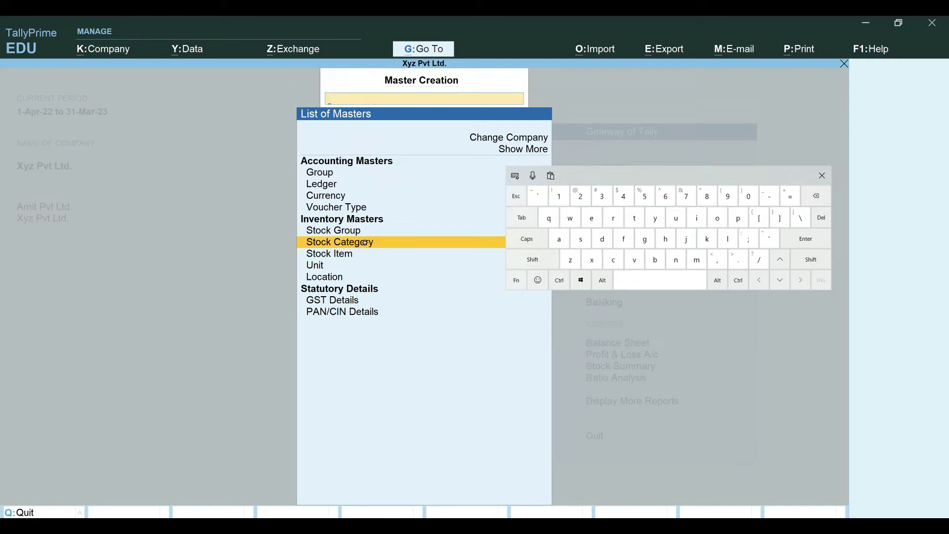
Create a simple unit with symbol kg, formal name Killogram, unit quantity code KGS-KILOGRAMS and 0 decimal places
{"action": "left_click_drag", "start_coordinate": [683, 177], "coordinate": [723, 144]}
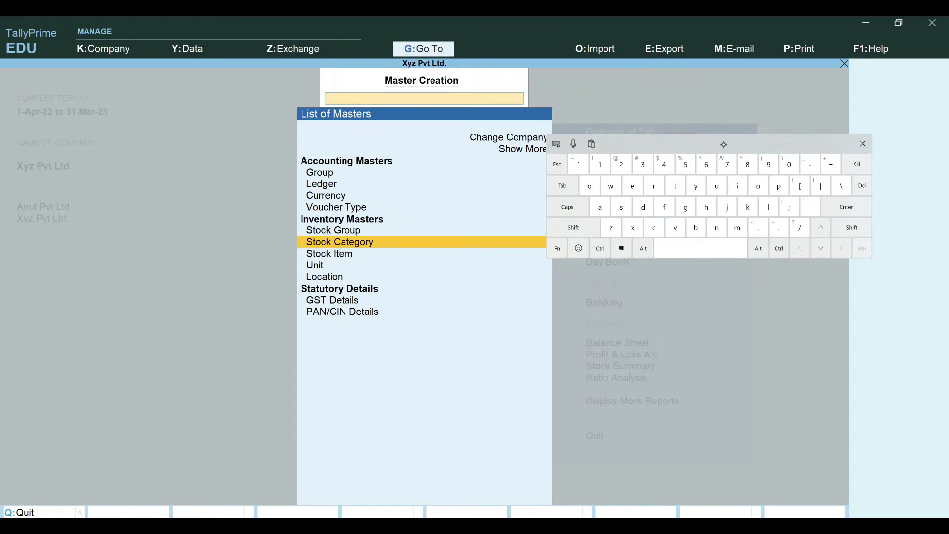
{"action": "key", "text": "Return"}
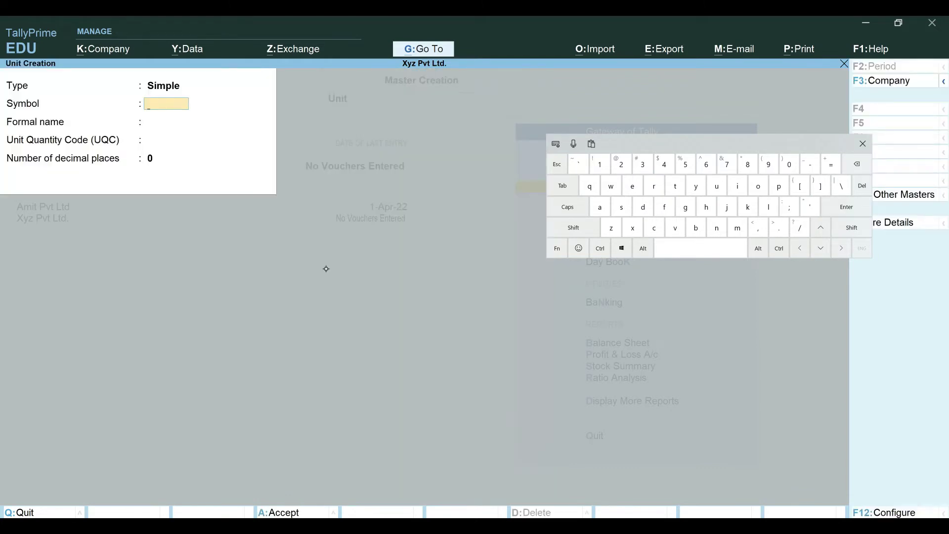
{"action": "type", "text": "kg"}
{"action": "key", "text": "Return"}
{"action": "type", "text": "Killogram"}
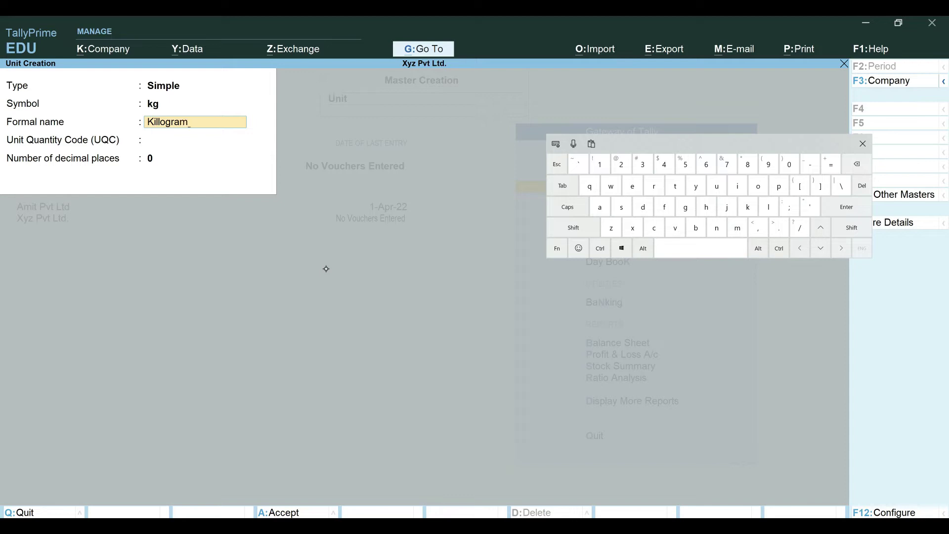
{"action": "key", "text": "Return"}
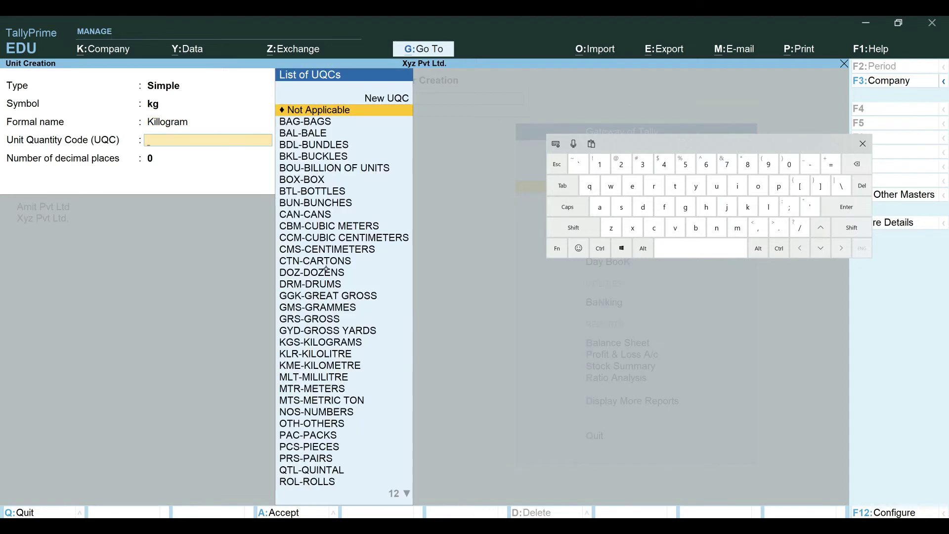
{"action": "type", "text": "kg"}
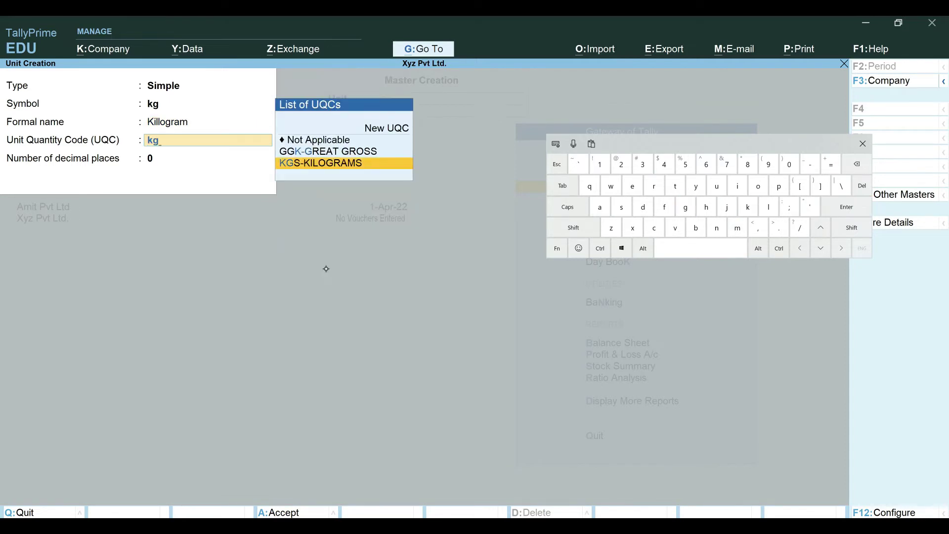
{"action": "left_click", "coordinate": [403, 159]}
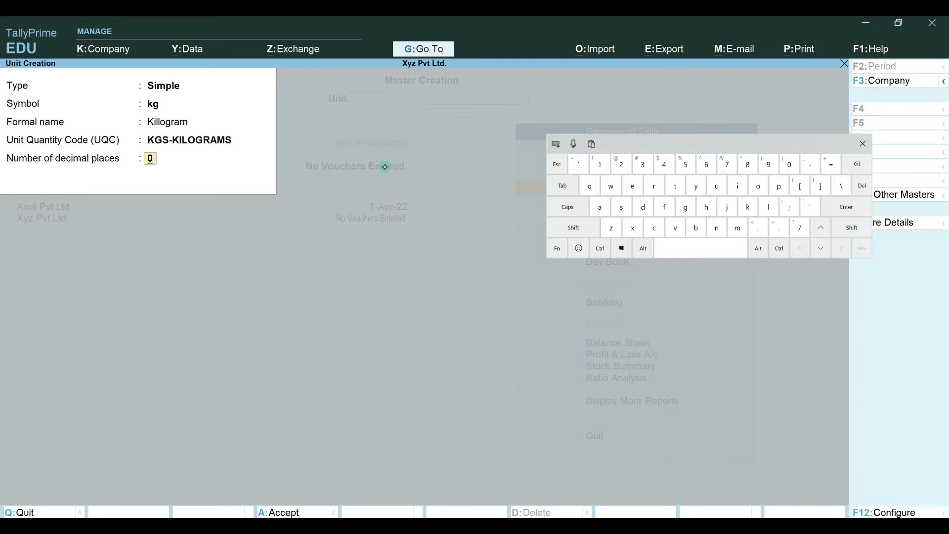
{"action": "key", "text": "ctrl+a"}
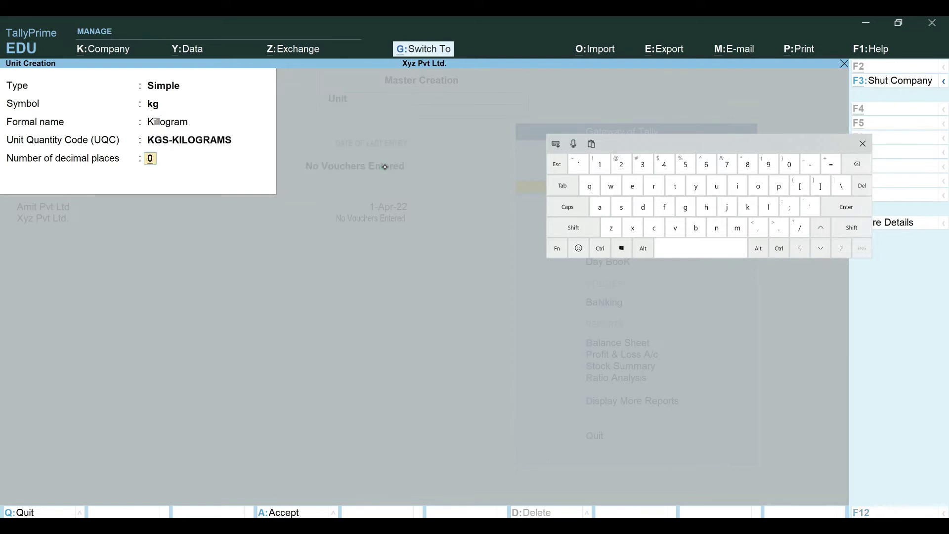
Give the next simple unit the symbol ltr and the formal name Liter
{"action": "type", "text": "ltr"}
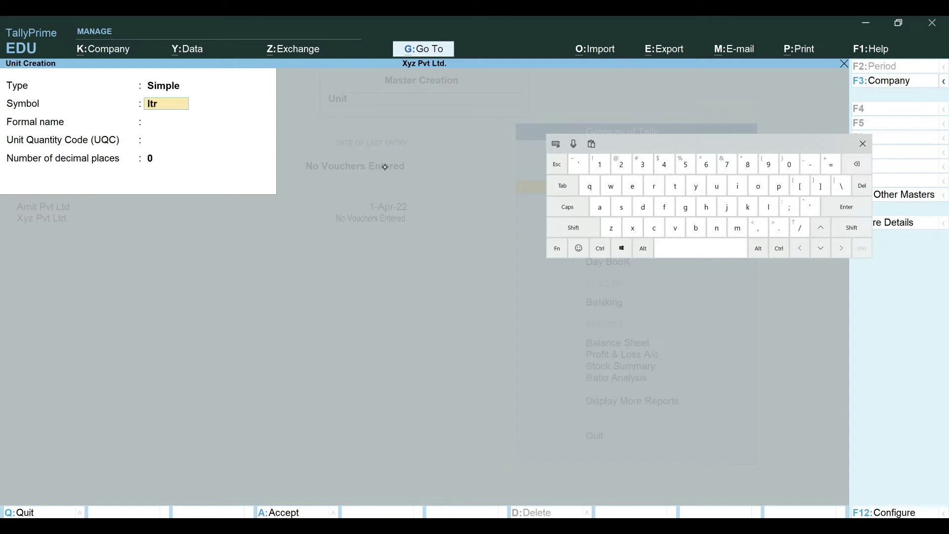
{"action": "key", "text": "Return"}
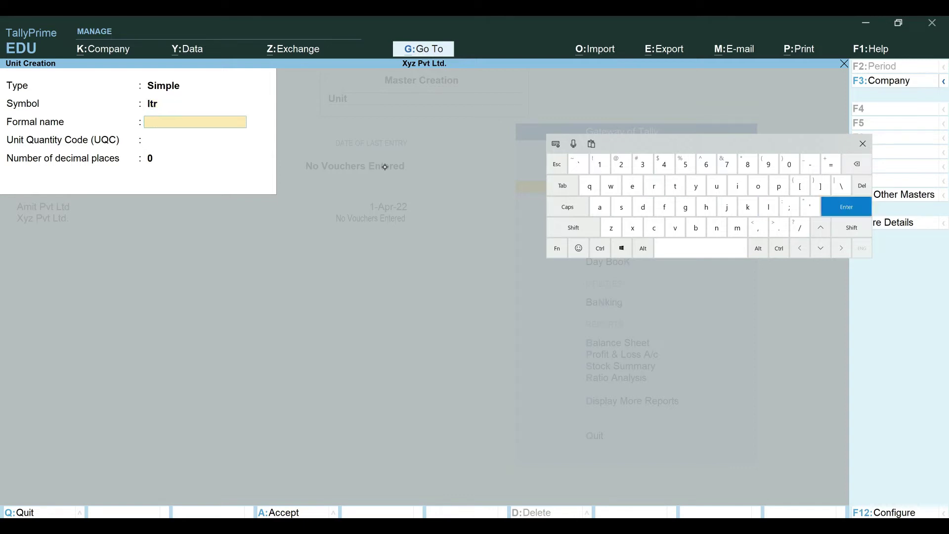
{"action": "type", "text": "Liter"}
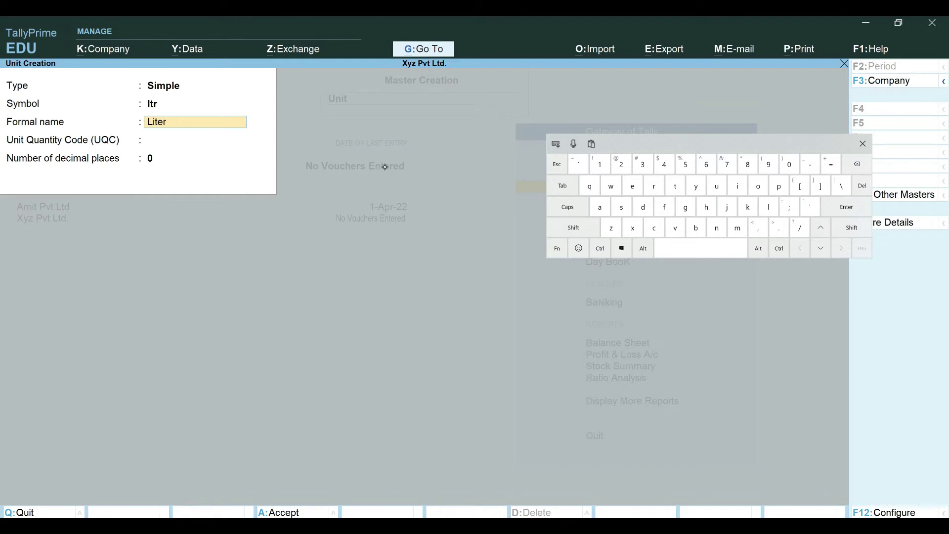
{"action": "key", "text": "BackSpace"}
{"action": "key", "text": "BackSpace"}
{"action": "type", "text": "er"}
{"action": "key", "text": "Return"}
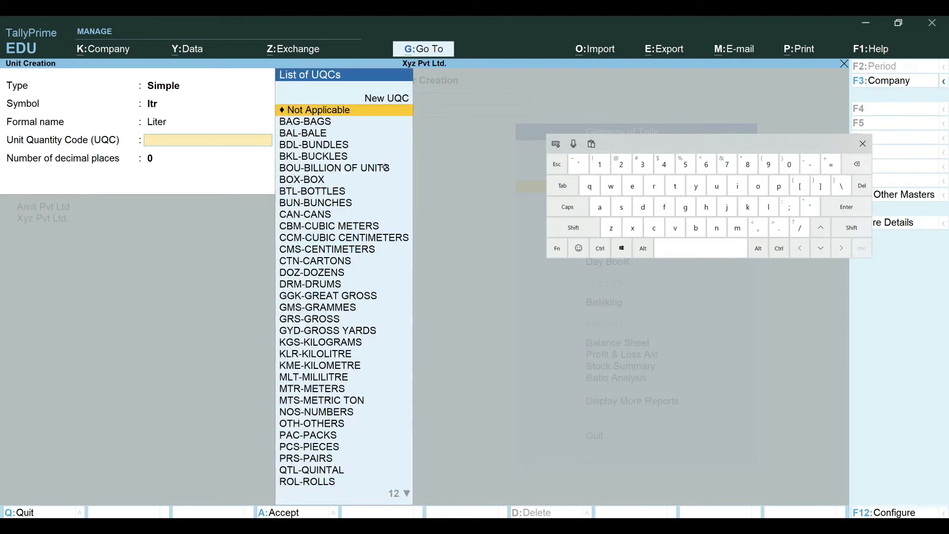
Search the unit quantity codes for ltr, then clear the search and return to the formal name
{"action": "type", "text": "ltr"}
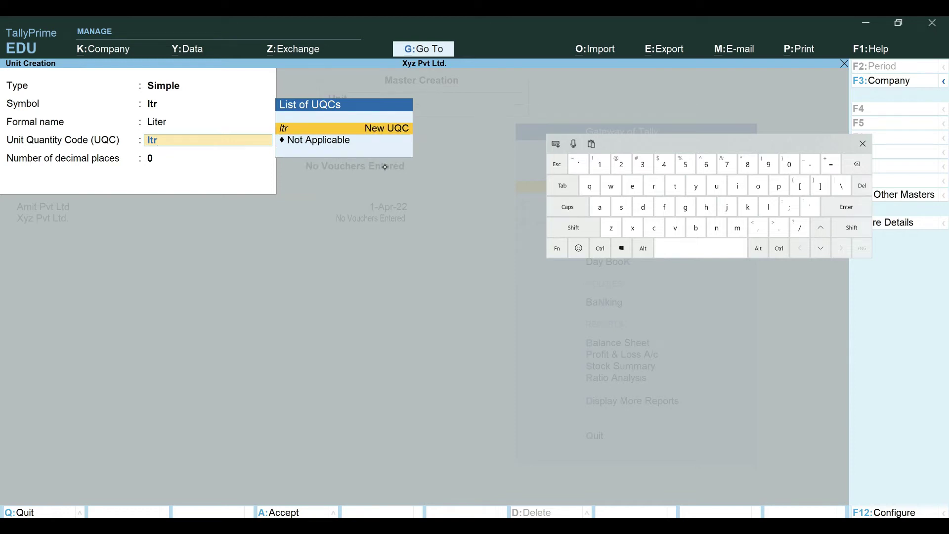
{"action": "key", "text": "BackSpace"}
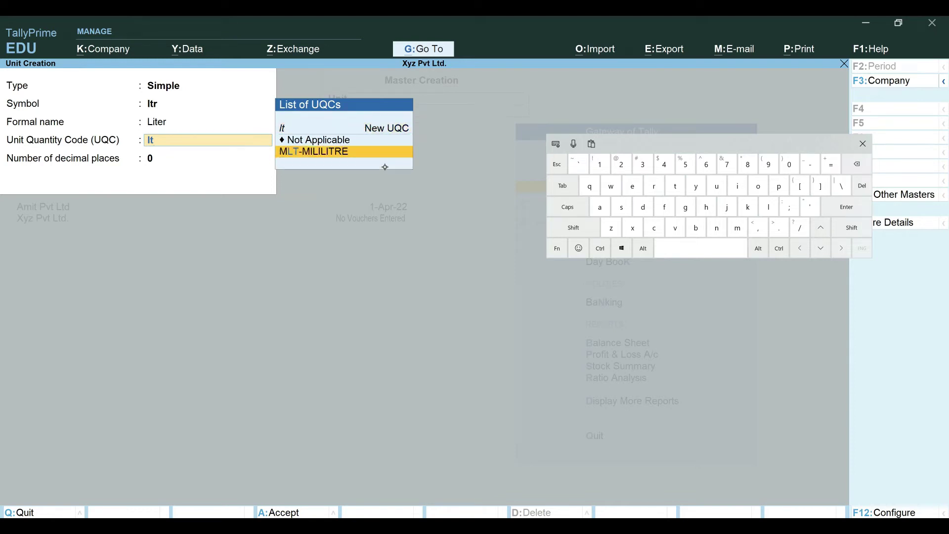
{"action": "key", "text": "BackSpace"}
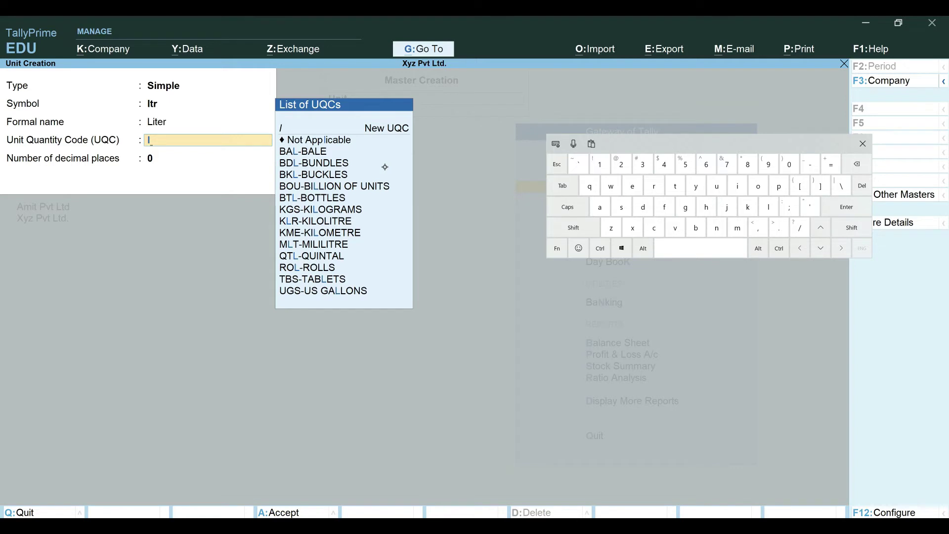
{"action": "key", "text": "BackSpace"}
{"action": "key", "text": "BackSpace"}
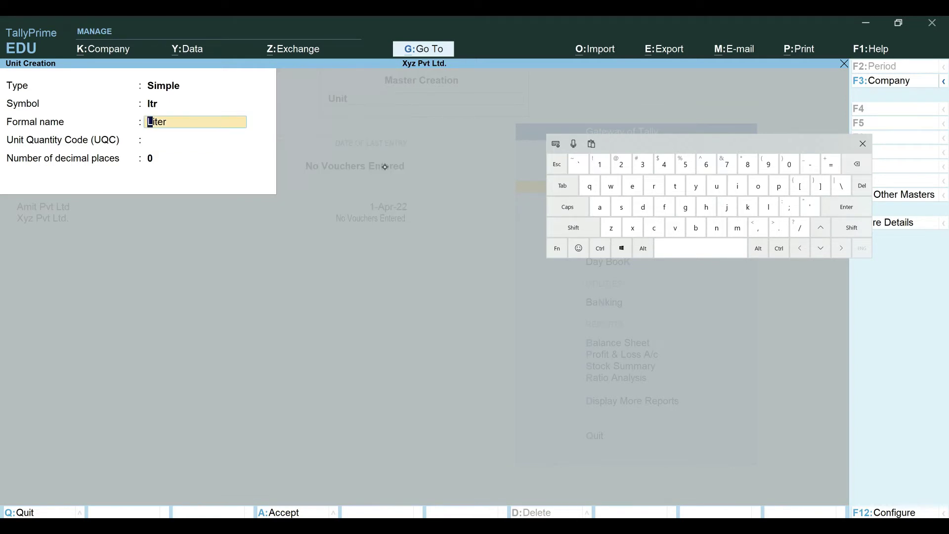
Correct the ltr unit's formal name to Litre, set its unit quantity code to Not Applicable and save it
{"action": "type", "text": "Litre"}
{"action": "key", "text": "Return"}
{"action": "key", "text": "Return"}
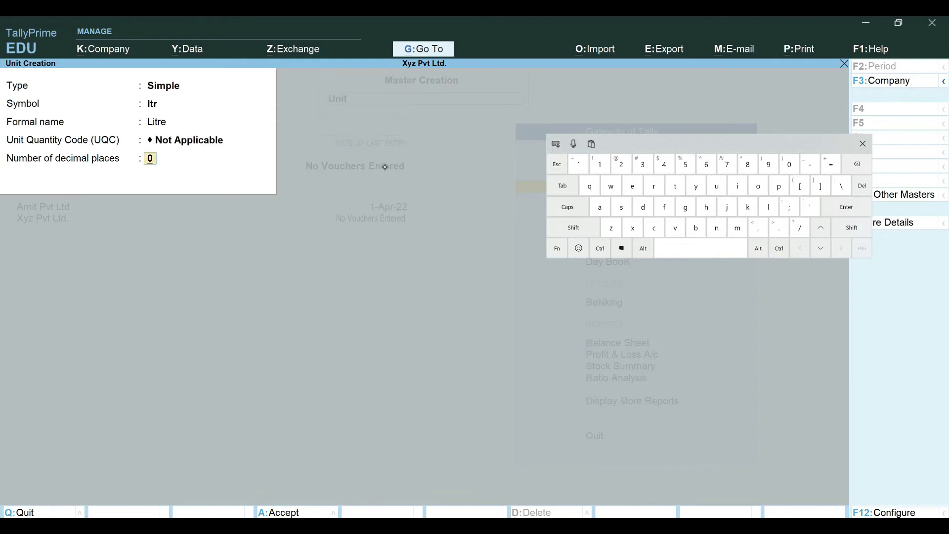
{"action": "key", "text": "ctrl+a"}
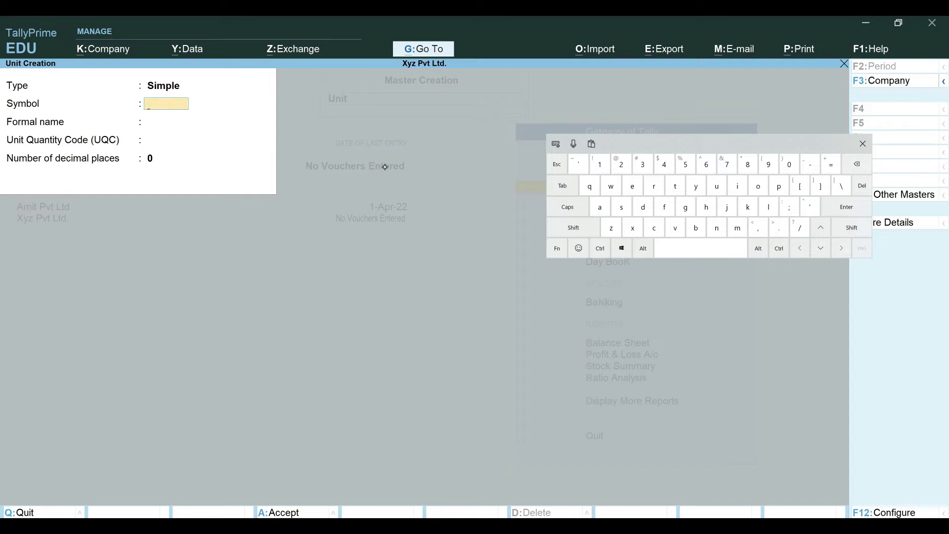
Give another simple unit the symbol pcs and the formal name Pices
{"action": "type", "text": "pcs"}
{"action": "key", "text": "Return"}
{"action": "type", "text": "Pi"}
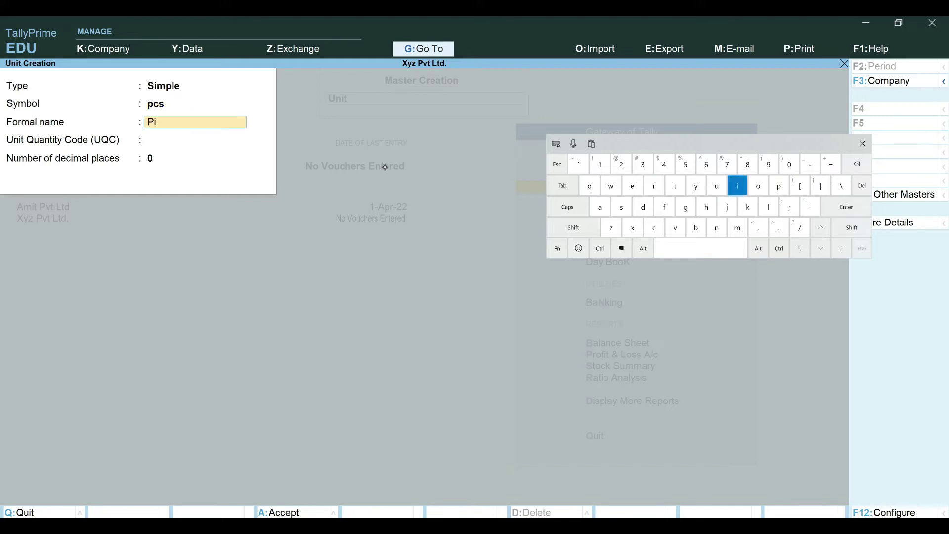
{"action": "type", "text": "ces"}
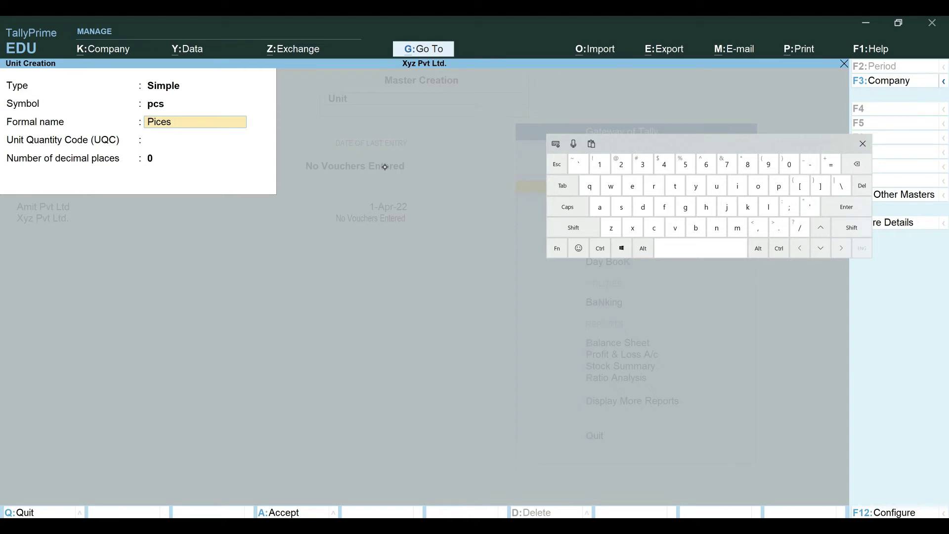
{"action": "key", "text": "Return"}
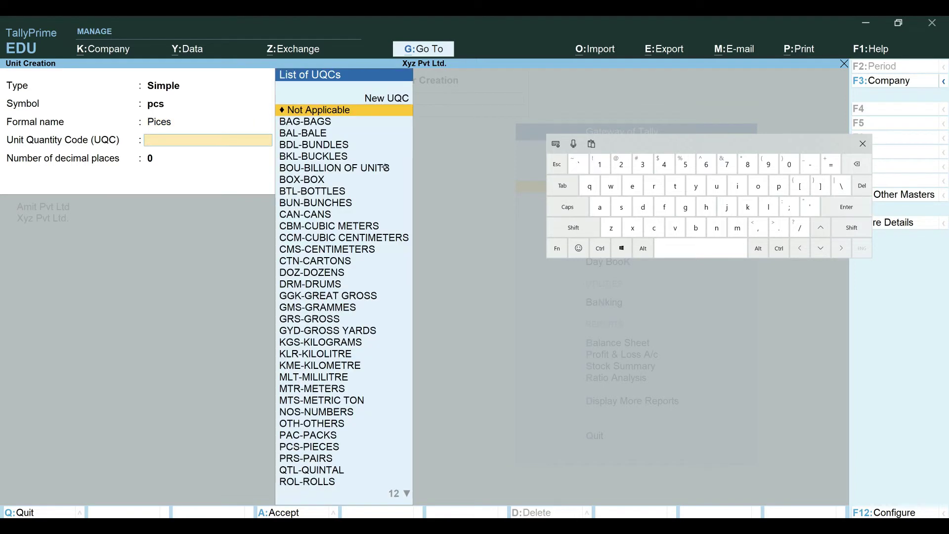
Clear the unit quantity code search for pcs and correct the unit's formal name to Pieces
{"action": "type", "text": "pcs"}
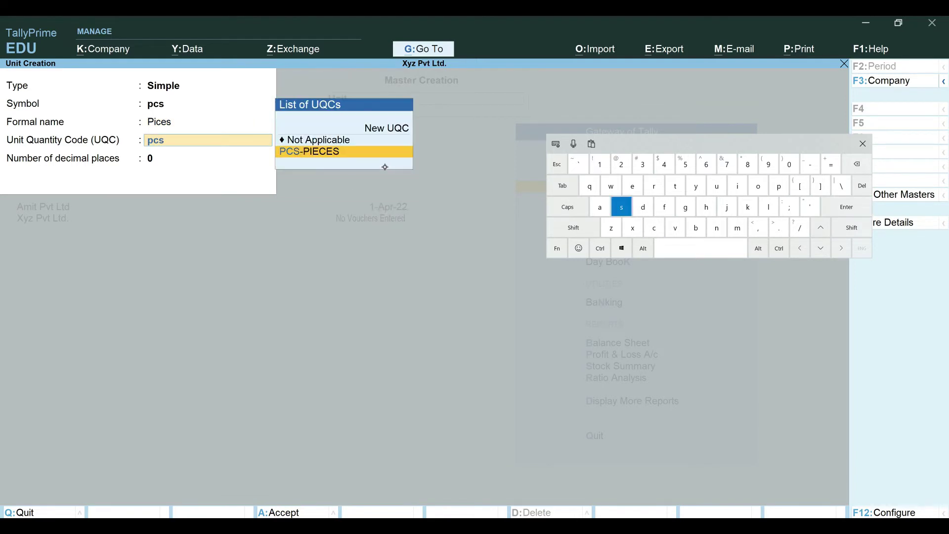
{"action": "key", "text": "BackSpace"}
{"action": "key", "text": "BackSpace"}
{"action": "key", "text": "BackSpace"}
{"action": "key", "text": "BackSpace"}
{"action": "type", "text": "Pieces"}
{"action": "key", "text": "Return"}
{"action": "key", "text": "Return"}
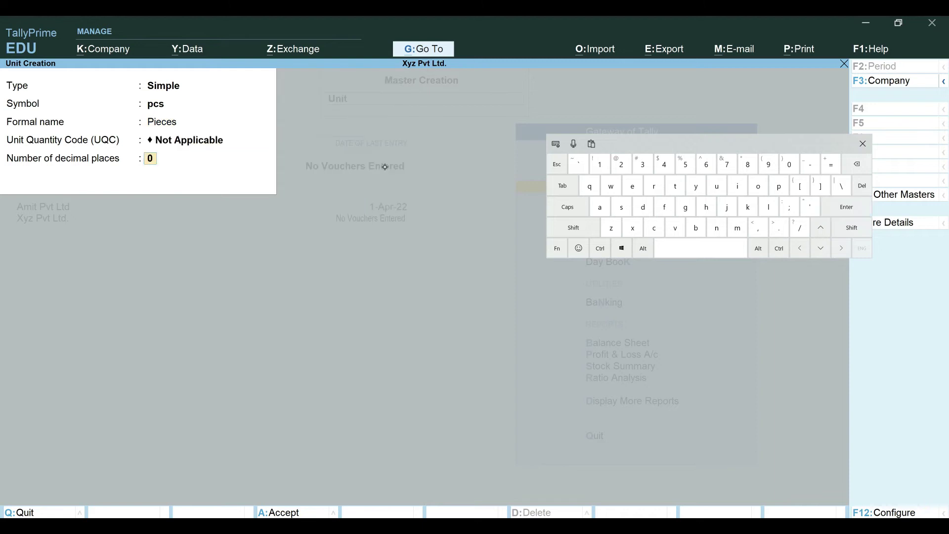
Set the pcs unit's quantity code to PCS-PIECES, save the unit and leave unit creation
{"action": "key", "text": "BackSpace"}
{"action": "type", "text": "p"}
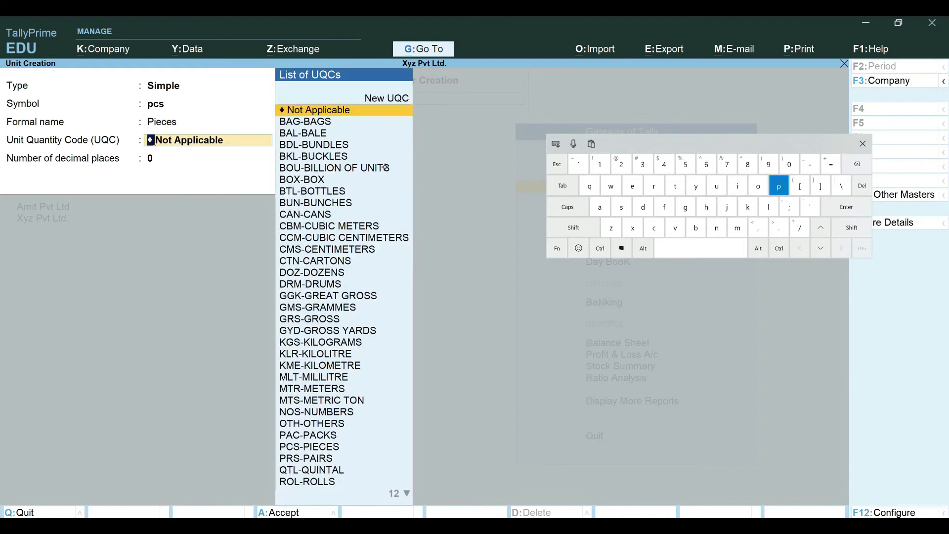
{"action": "type", "text": "cs"}
{"action": "key", "text": "Return"}
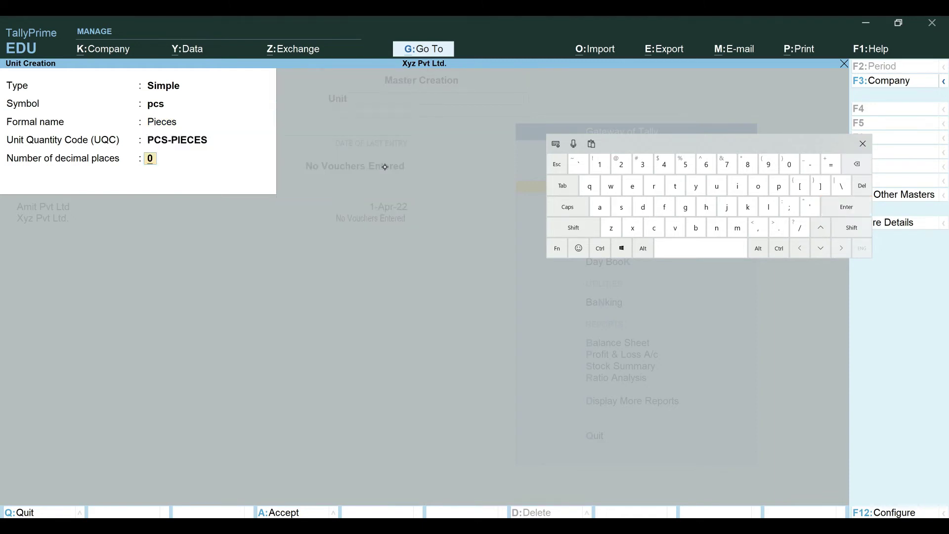
{"action": "key", "text": "ctrl+a"}
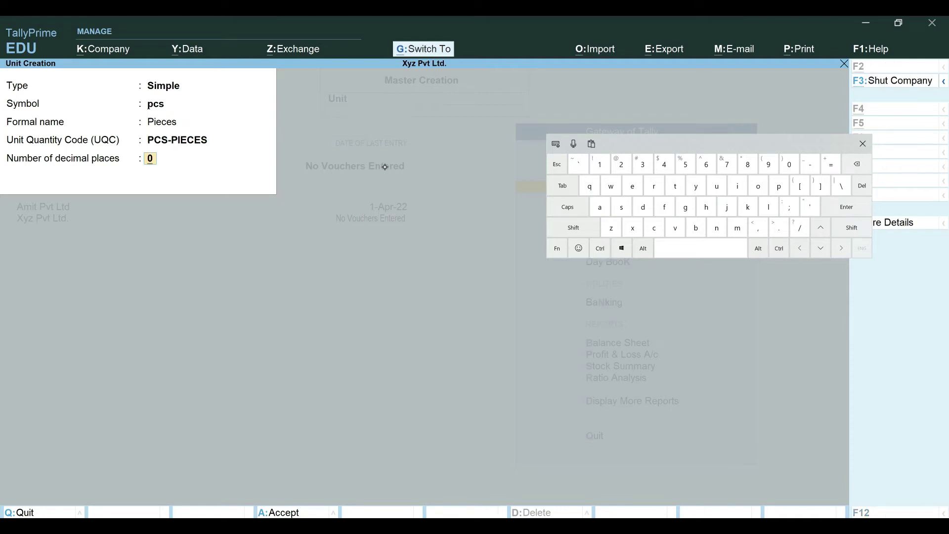
{"action": "key", "text": "Escape"}
{"action": "key", "text": "Return"}
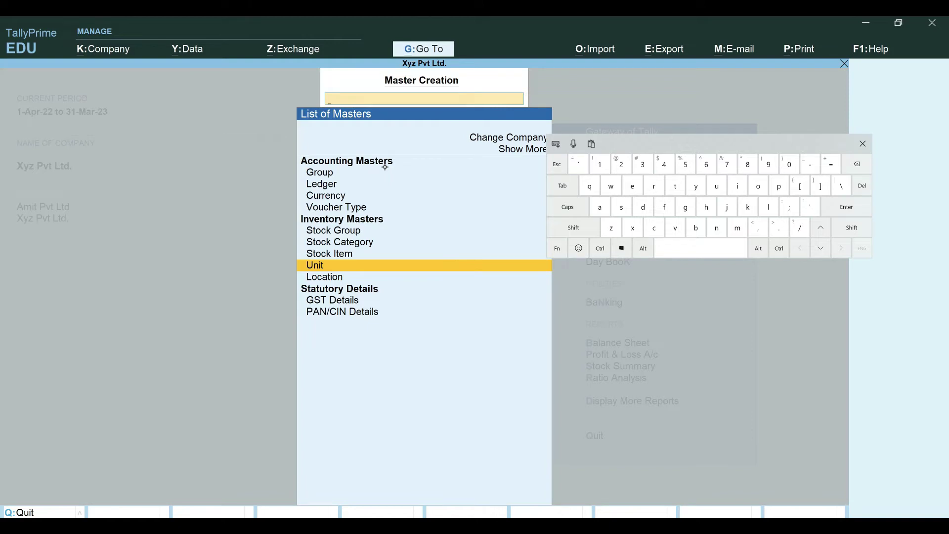
Start creating a stock item and name it Basmati Rice, after checking the goods list on the whiteboard
{"action": "left_click", "coordinate": [338, 257]}
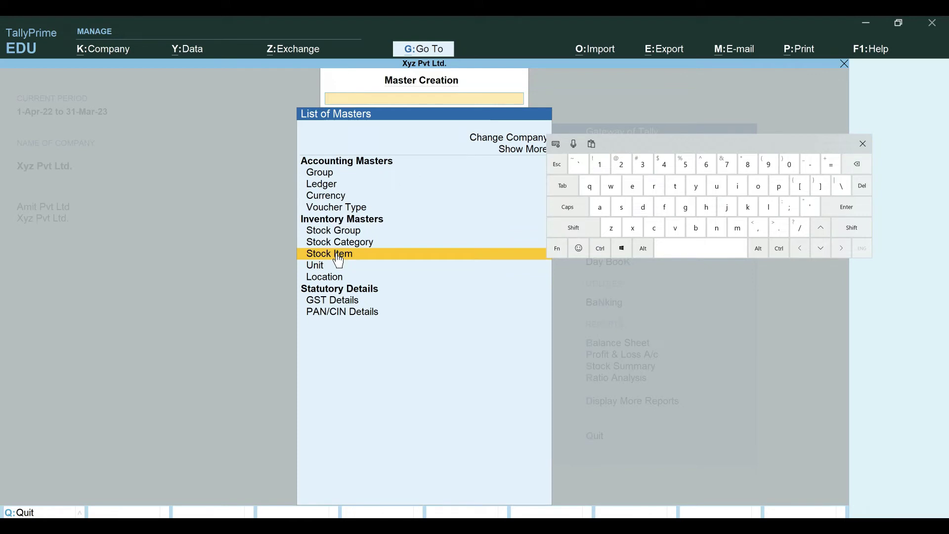
{"action": "key", "text": "Return"}
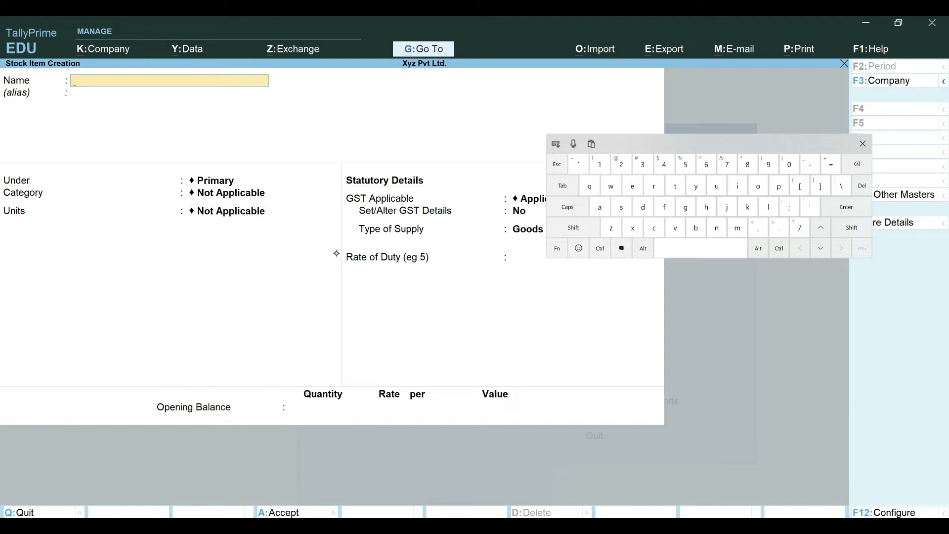
{"action": "key", "text": "alt+Tab"}
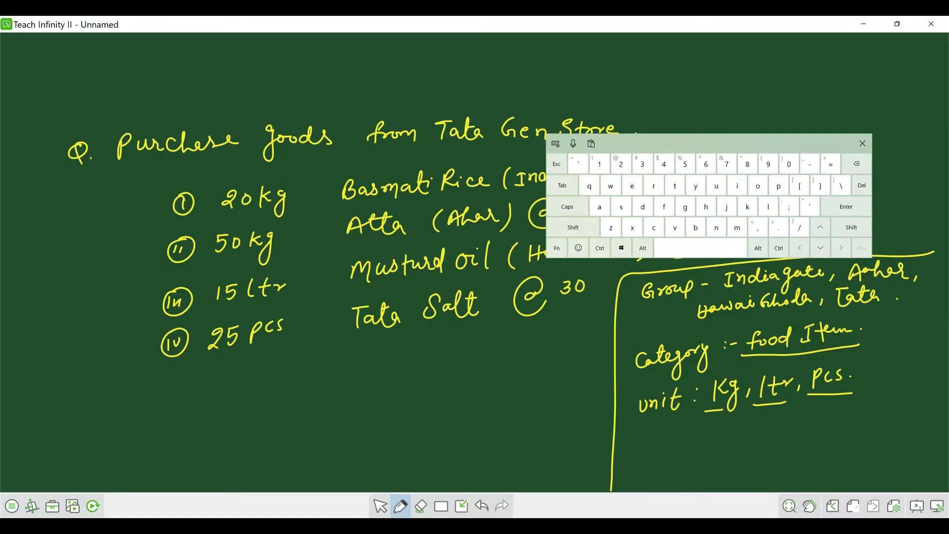
{"action": "key", "text": "alt+Tab"}
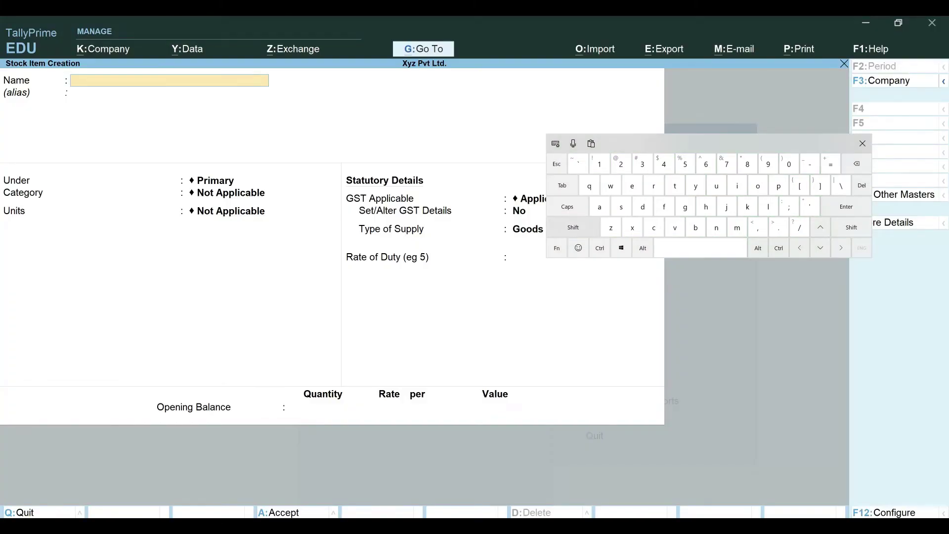
{"action": "type", "text": "Bas"}
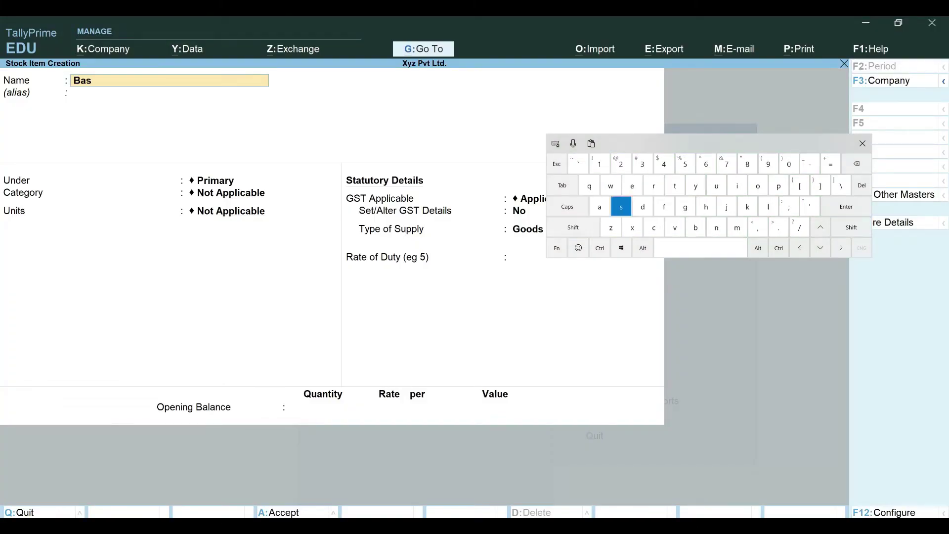
{"action": "type", "text": "mati Rice"}
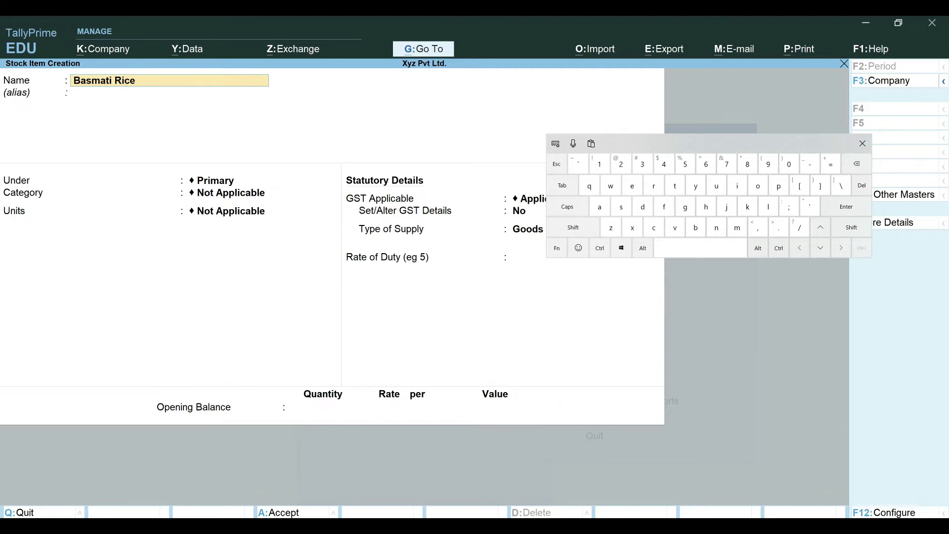
{"action": "key", "text": "Return"}
Place Basmati Rice under the India Gate group with category Food Items and unit kg, and save the item
{"action": "left_click_drag", "start_coordinate": [700, 146], "coordinate": [704, 272]}
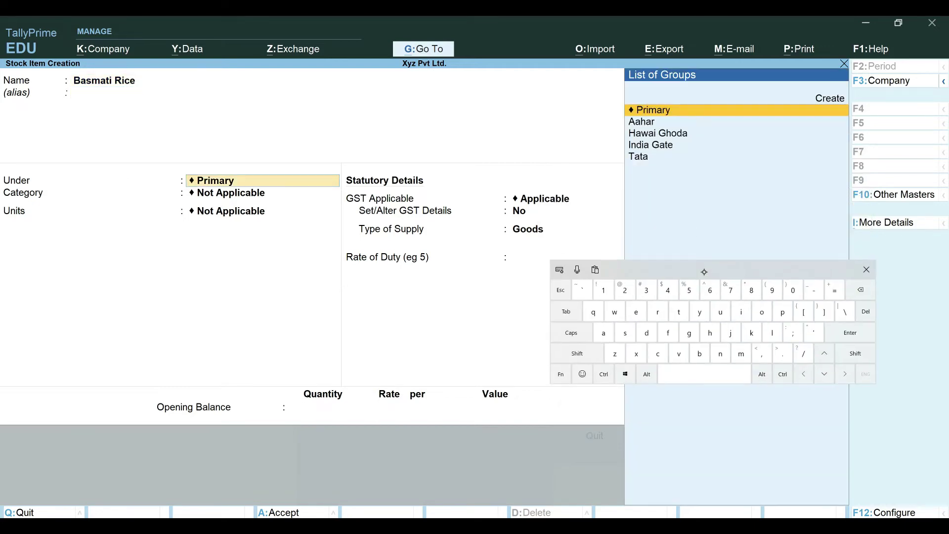
{"action": "left_click", "coordinate": [655, 145]}
{"action": "key", "text": "Return"}
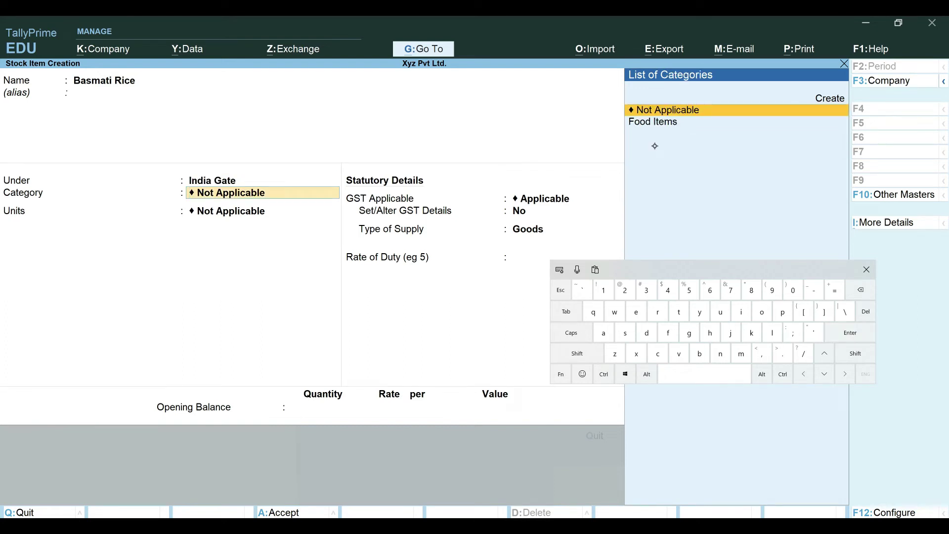
{"action": "left_click", "coordinate": [666, 123]}
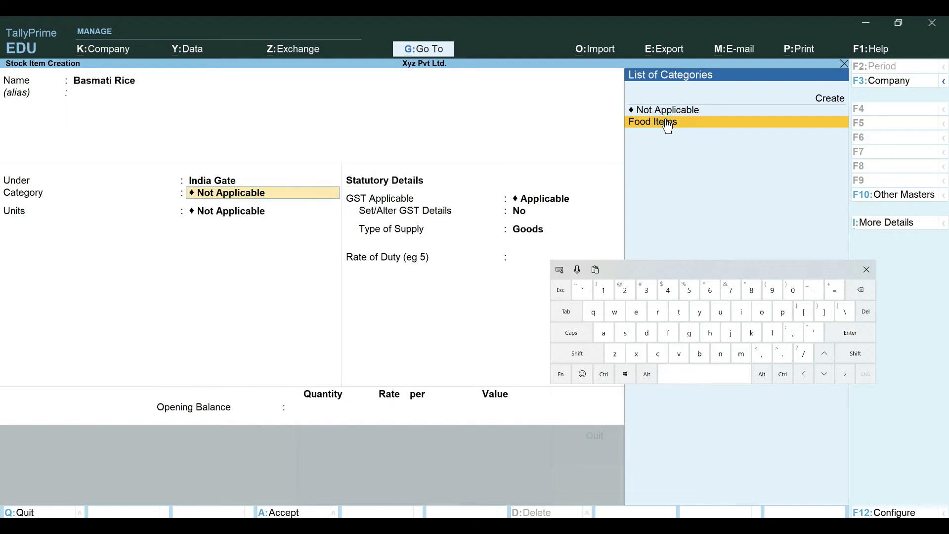
{"action": "key", "text": "Return"}
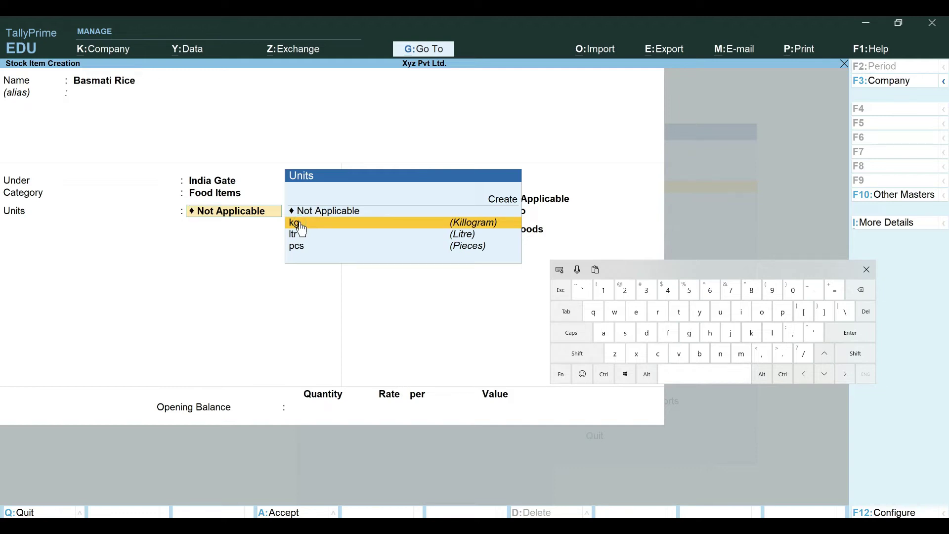
{"action": "key", "text": "Return"}
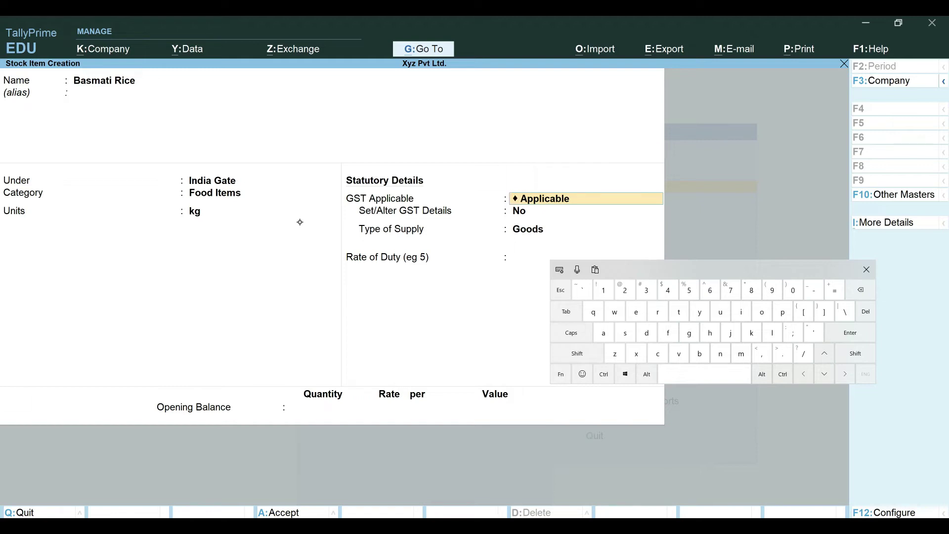
{"action": "key", "text": "ctrl+a"}
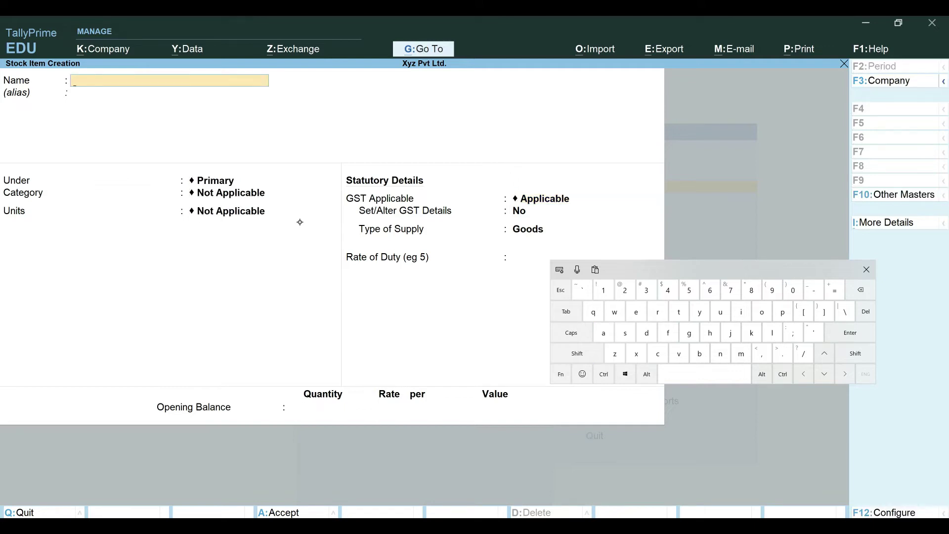
Create the stock item Ata under the Aahar group with category Food Items and unit kg, and save it
{"action": "type", "text": "Ata"}
{"action": "key", "text": "Return"}
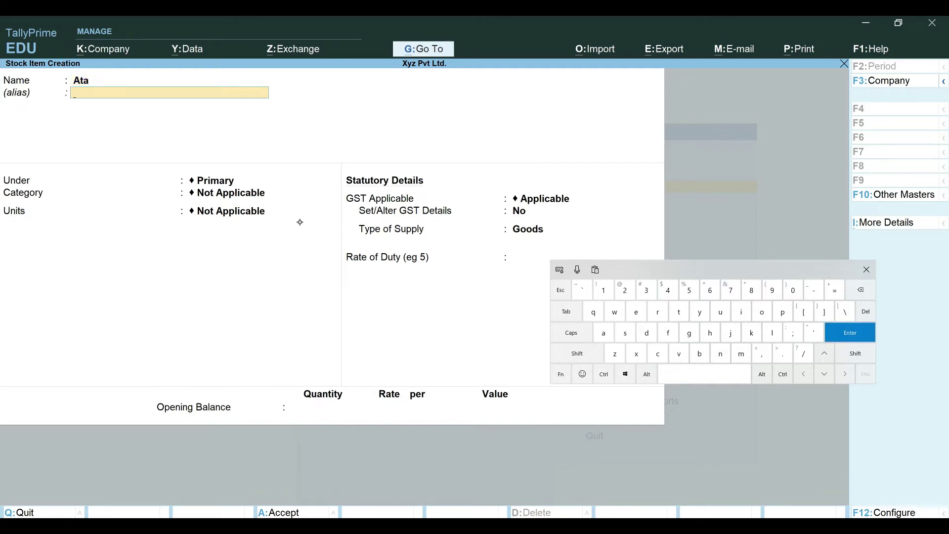
{"action": "key", "text": "Return"}
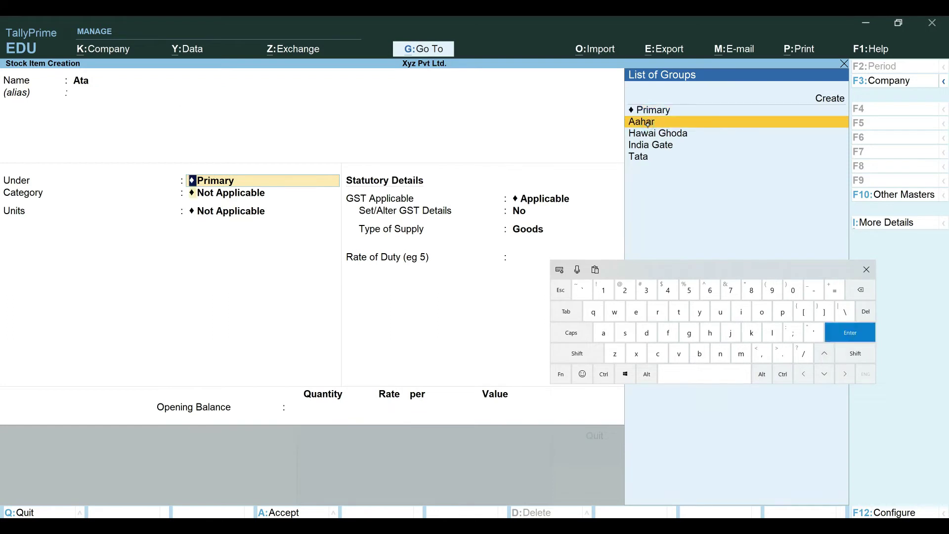
{"action": "left_click", "coordinate": [671, 123]}
{"action": "key", "text": "Return"}
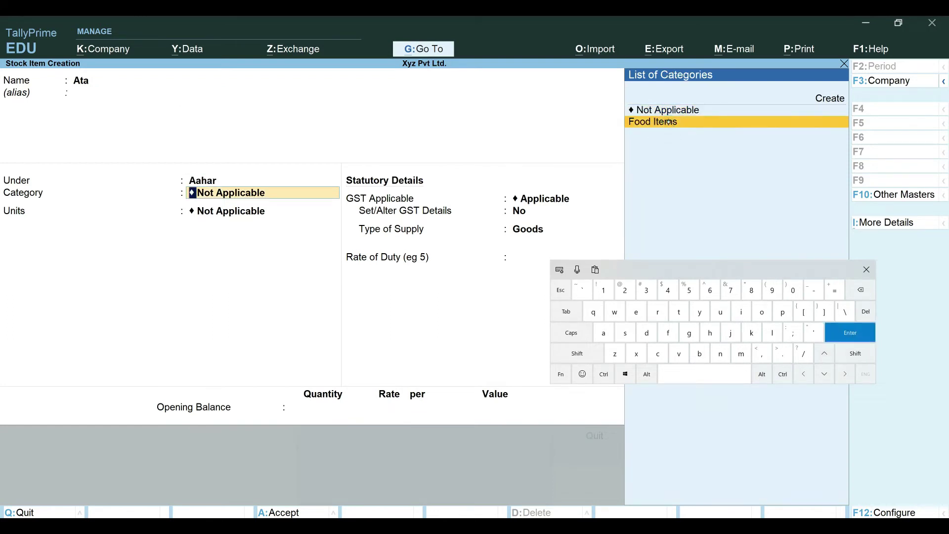
{"action": "left_click", "coordinate": [311, 221]}
{"action": "key", "text": "Return"}
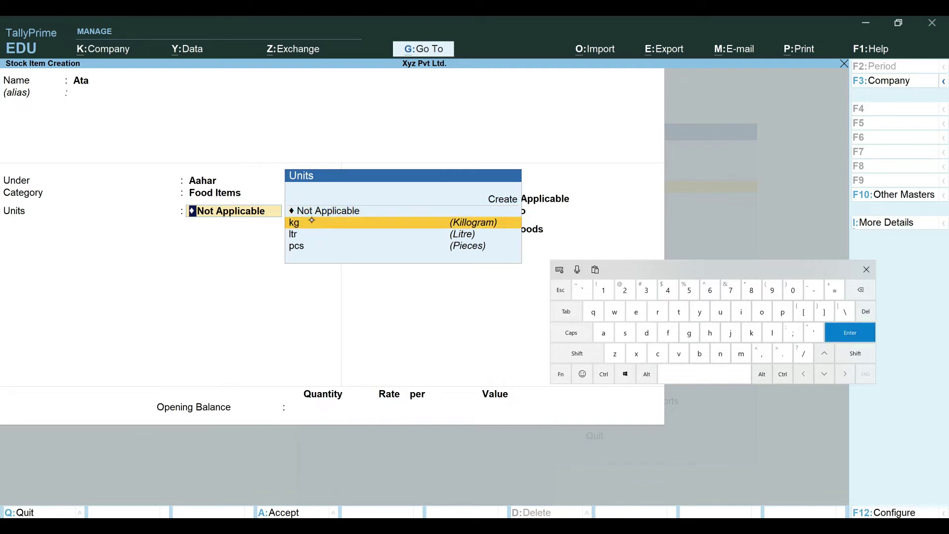
{"action": "key", "text": "ctrl+a"}
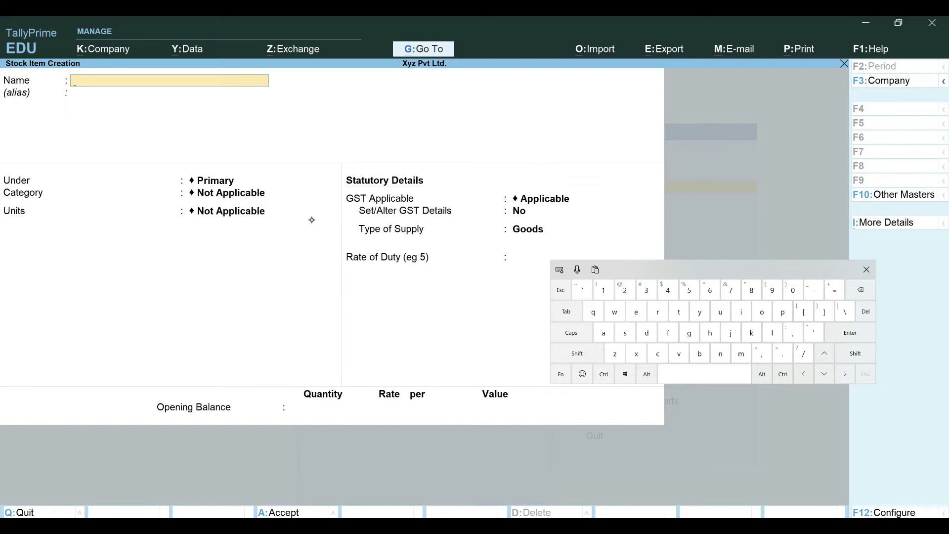
Check the next item in the whiteboard's goods list and name the new stock item Musturd Oil
{"action": "key", "text": "alt+Tab"}
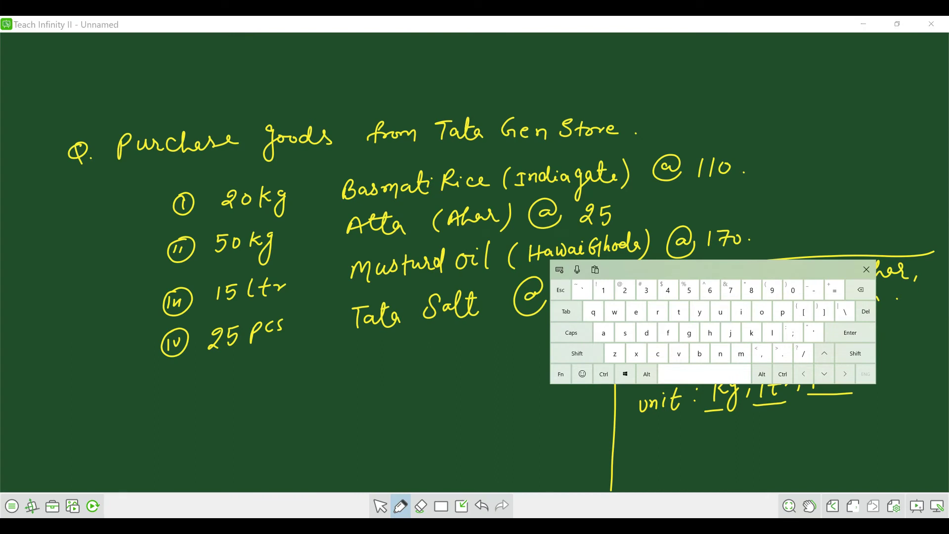
{"action": "key", "text": "alt+Tab"}
{"action": "left_click", "coordinate": [742, 353]}
{"action": "left_click", "coordinate": [720, 311]}
{"action": "left_click", "coordinate": [625, 332]}
{"action": "left_click", "coordinate": [679, 312]}
{"action": "left_click", "coordinate": [721, 311]}
{"action": "left_click", "coordinate": [657, 312]}
{"action": "left_click", "coordinate": [647, 332]}
{"action": "left_click", "coordinate": [704, 374]}
{"action": "left_click", "coordinate": [762, 311]}
{"action": "left_click", "coordinate": [740, 312]}
{"action": "left_click", "coordinate": [773, 332]}
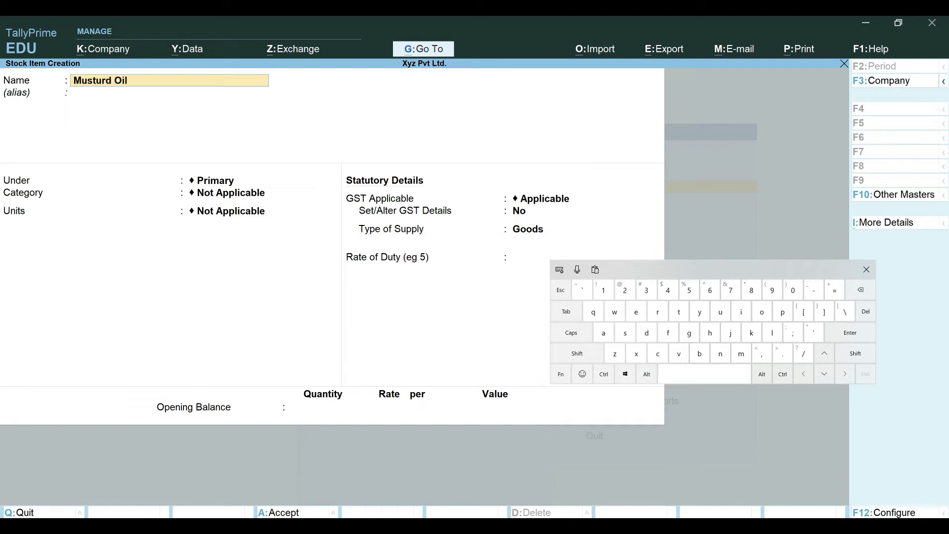
{"action": "left_click", "coordinate": [850, 332]}
{"action": "left_click", "coordinate": [850, 332]}
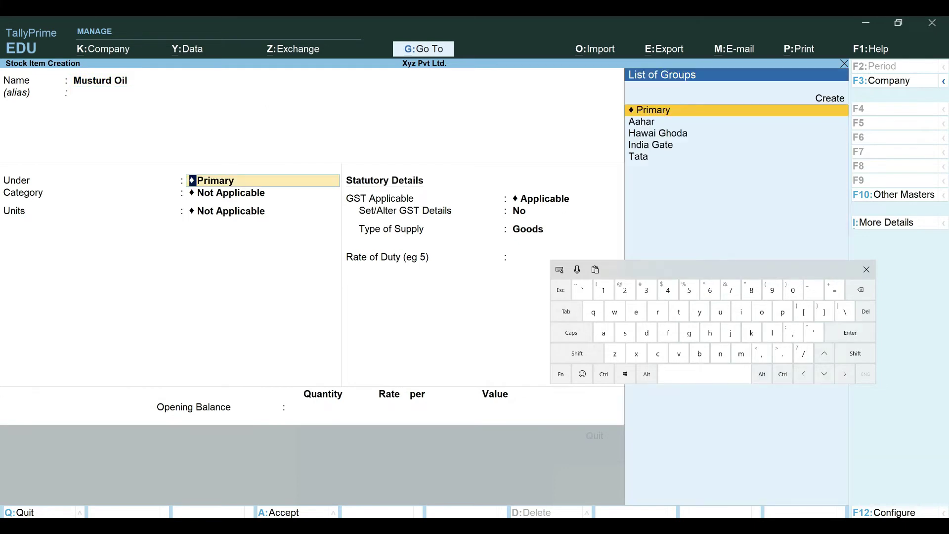
Place Musturd Oil under the Hawai Ghoda group with category Food Items and unit ltr, and save the item
{"action": "key", "text": "Return"}
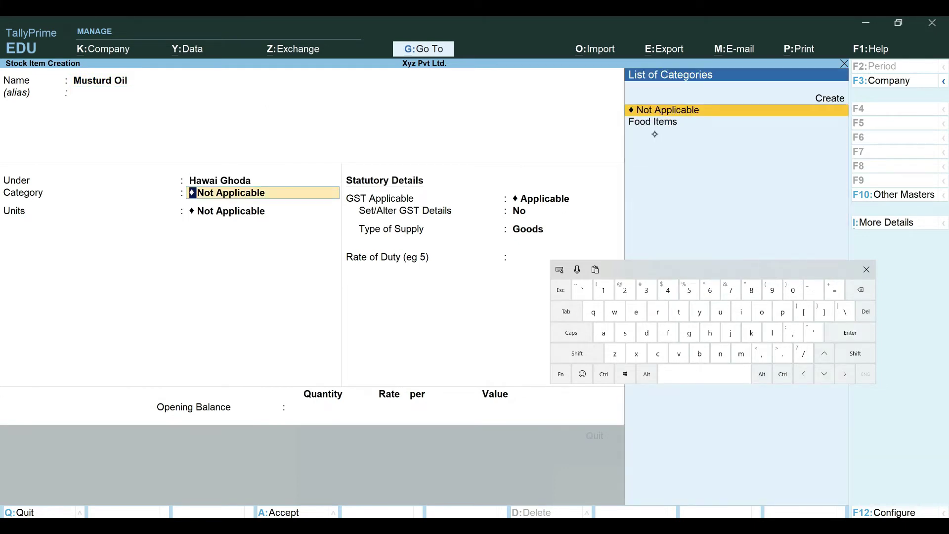
{"action": "key", "text": "Return"}
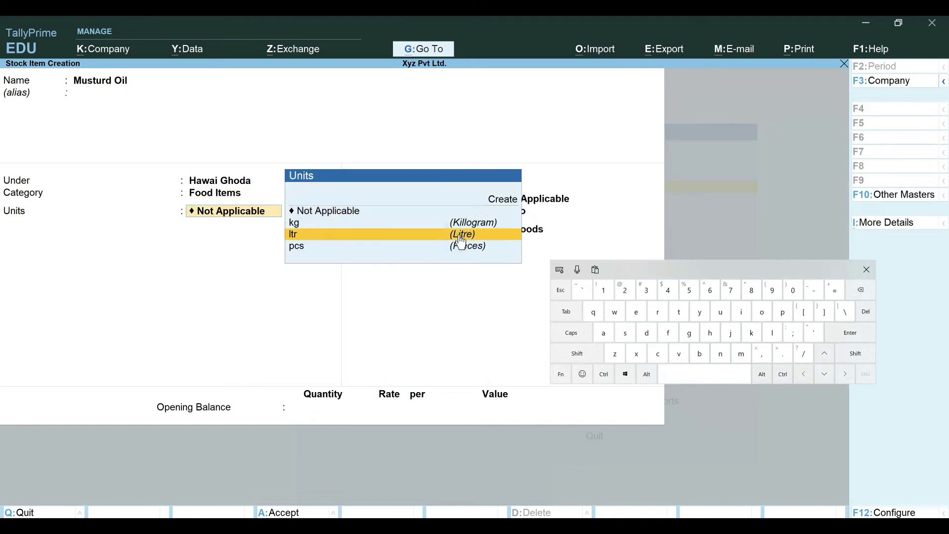
{"action": "key", "text": "Return"}
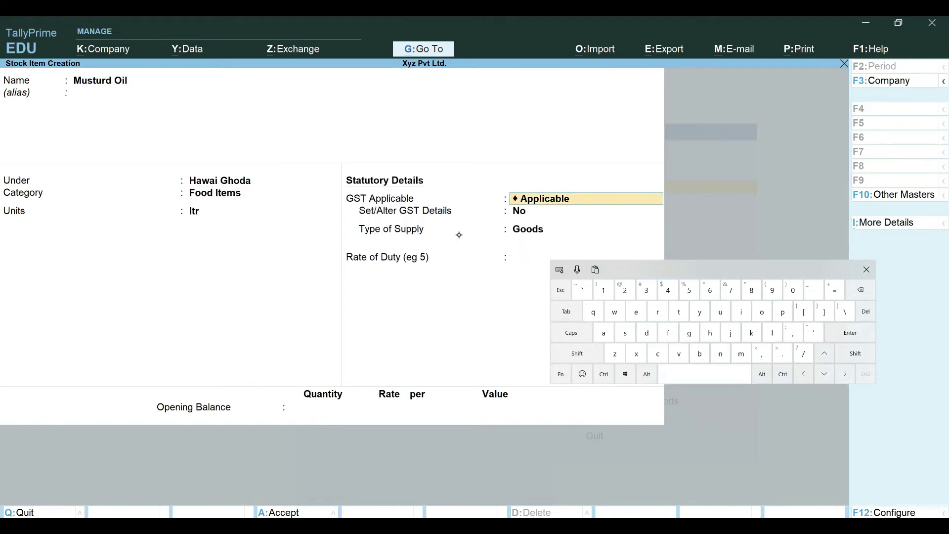
{"action": "key", "text": "ctrl+a"}
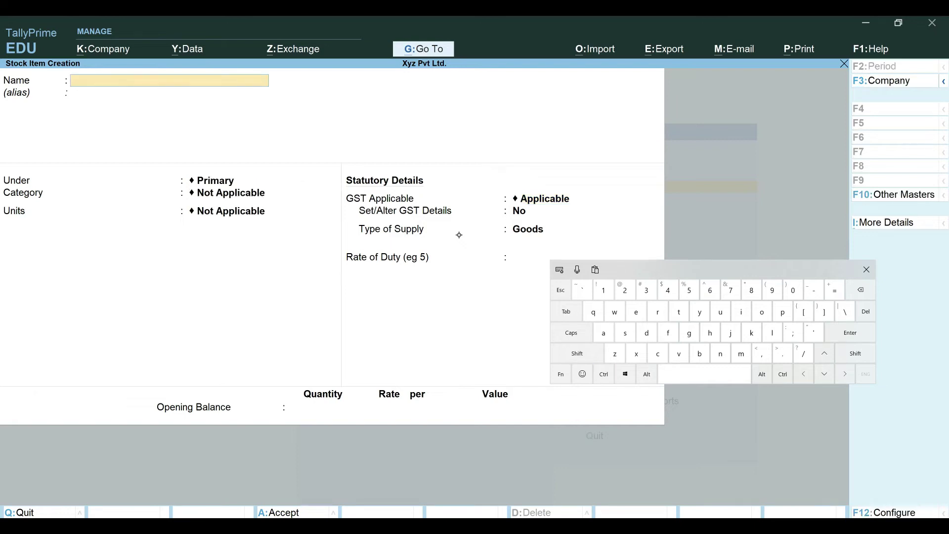
Create the stock item Salt under the Tata group with category Food Items and unit pcs, save it and leave stock item creation
{"action": "type", "text": "Salt"}
{"action": "key", "text": "Return"}
{"action": "key", "text": "Return"}
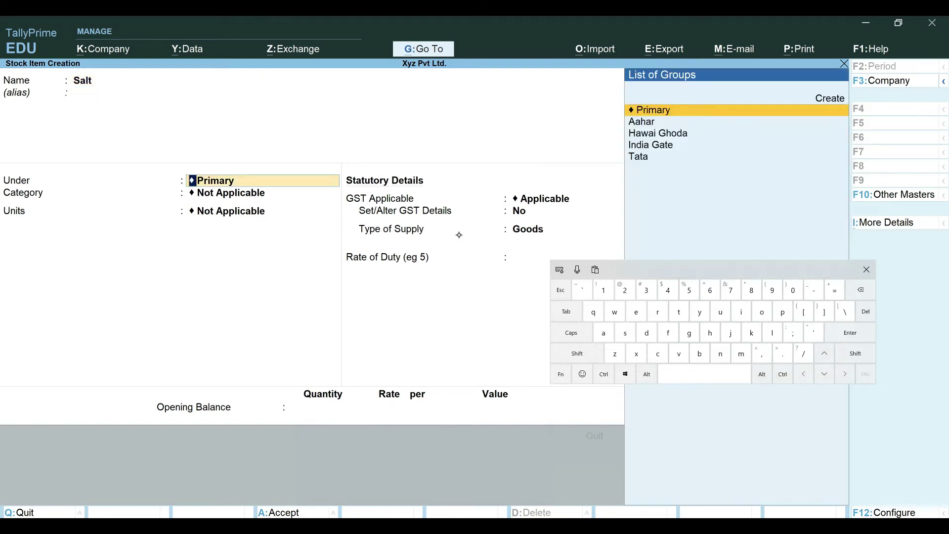
{"action": "left_click", "coordinate": [651, 159]}
{"action": "key", "text": "Return"}
{"action": "left_click", "coordinate": [667, 123]}
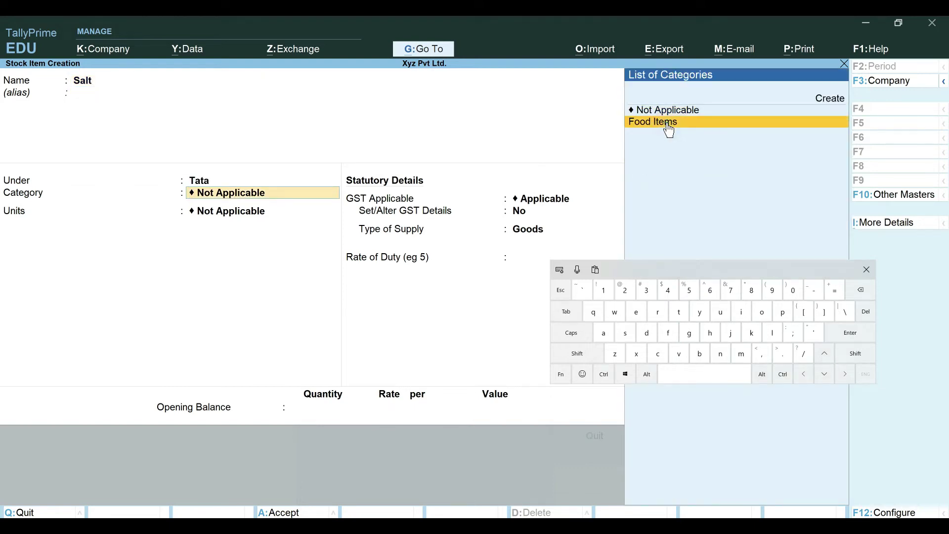
{"action": "key", "text": "Return"}
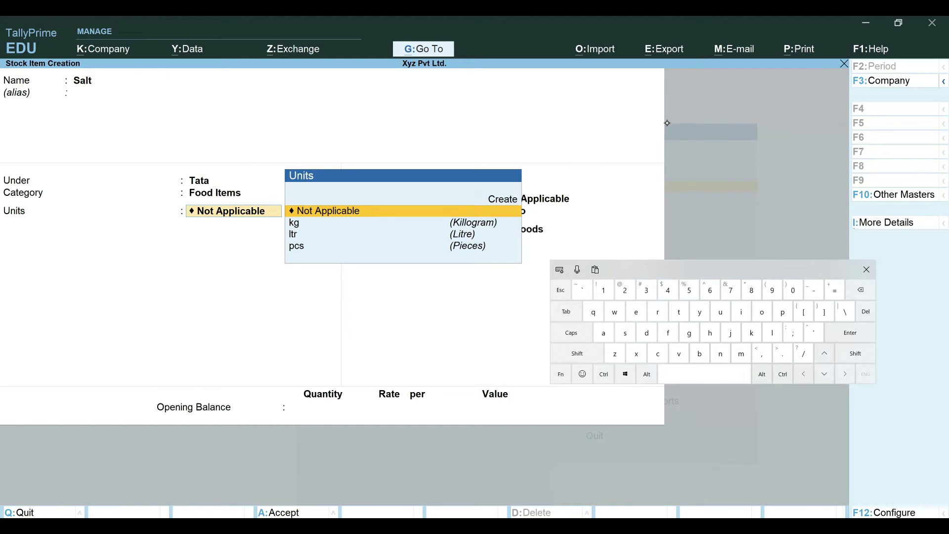
{"action": "left_click", "coordinate": [338, 247]}
{"action": "key", "text": "Return"}
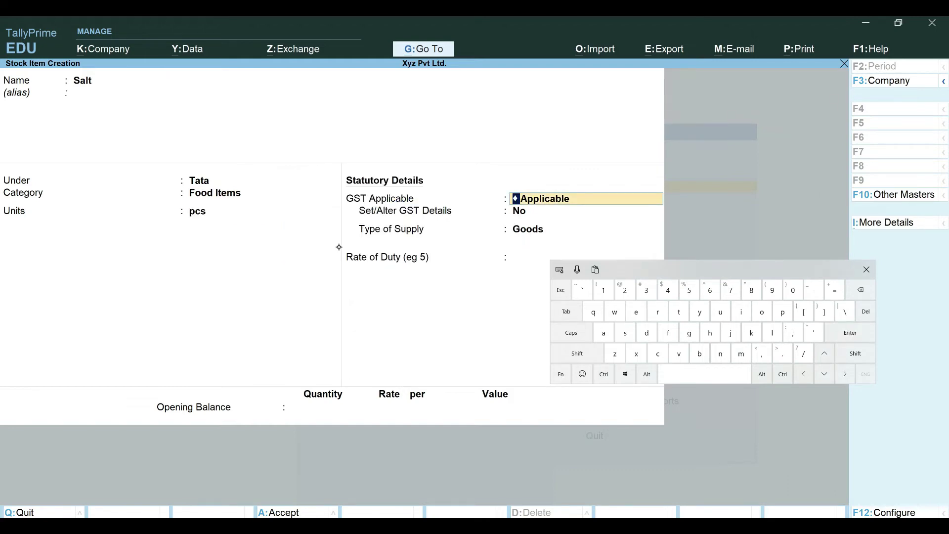
{"action": "key", "text": "ctrl+a"}
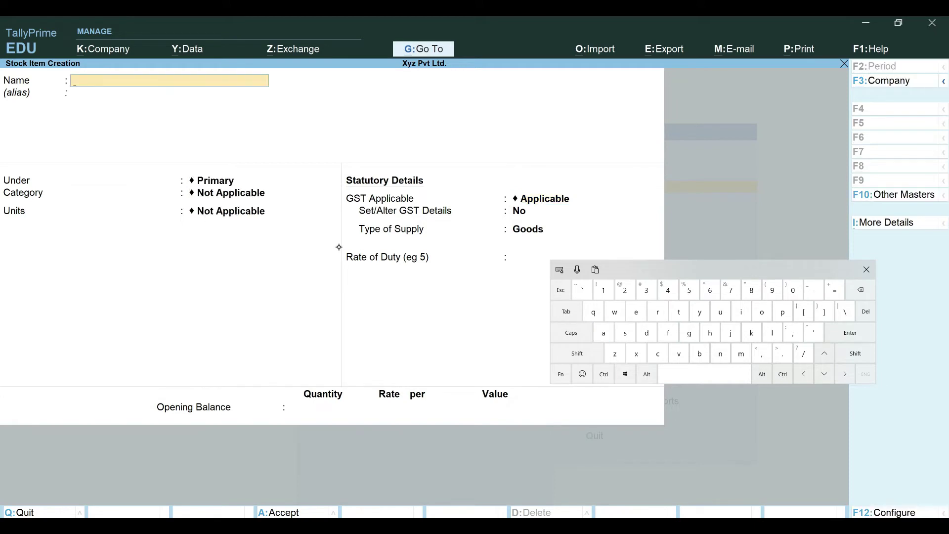
{"action": "key", "text": "Escape"}
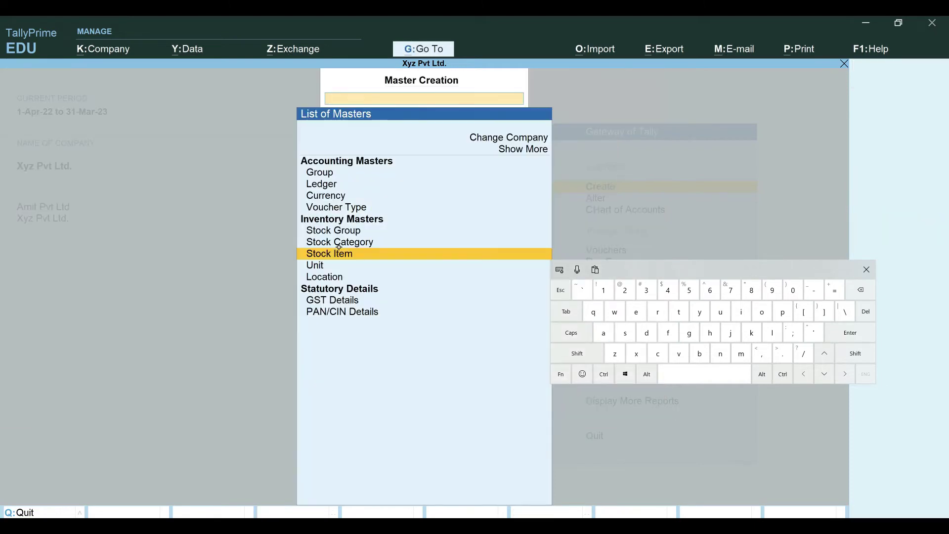
Start creating a ledger from the accounting masters and name it Purchase Ac
{"action": "left_click_drag", "start_coordinate": [684, 270], "coordinate": [729, 262]}
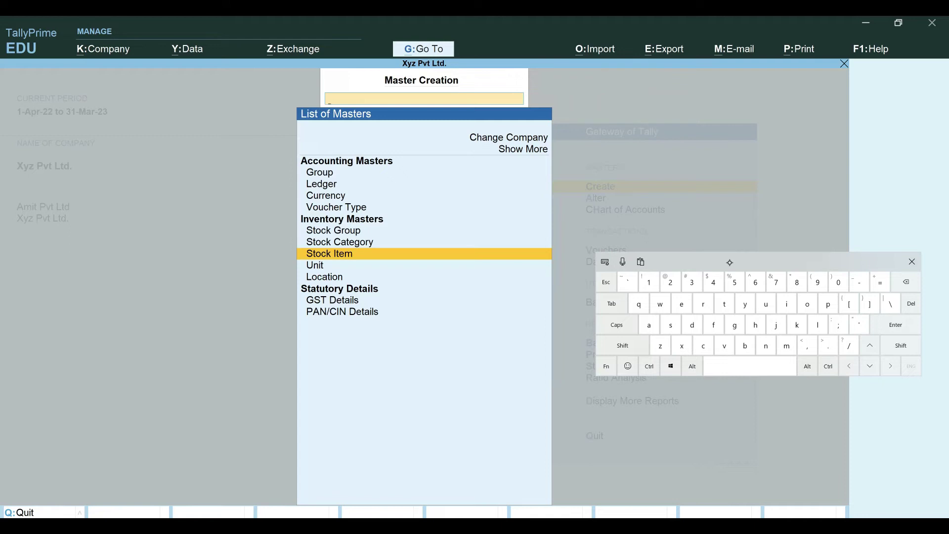
{"action": "left_click", "coordinate": [346, 187]}
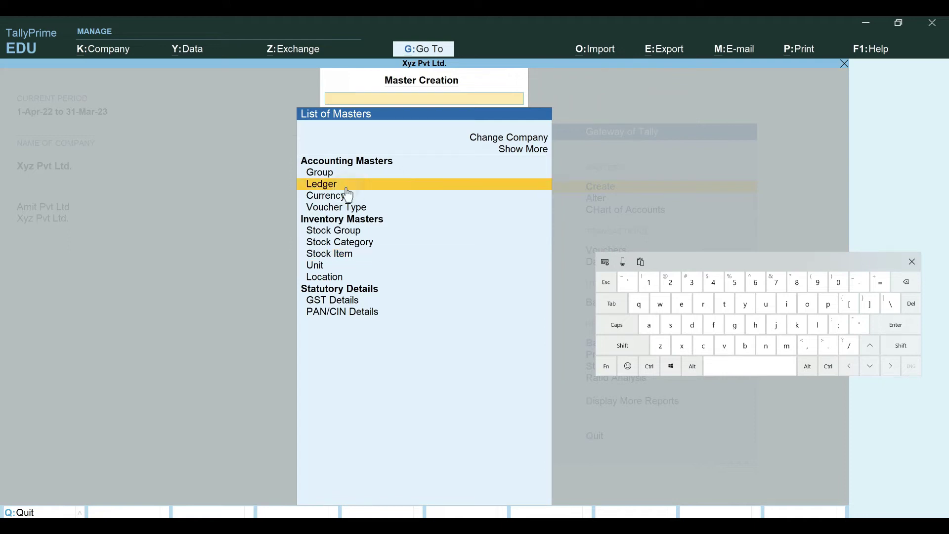
{"action": "left_click_drag", "start_coordinate": [799, 266], "coordinate": [751, 220]}
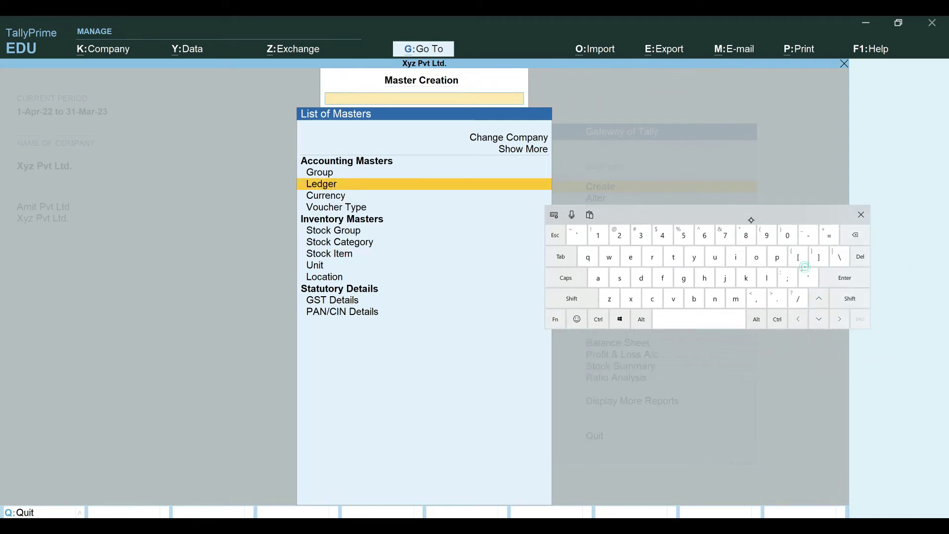
{"action": "key", "text": "Return"}
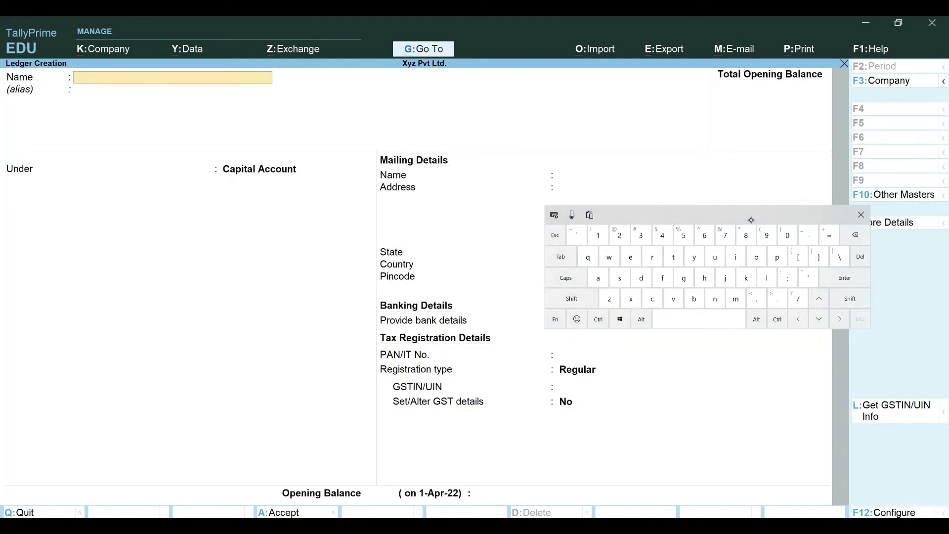
{"action": "left_click", "coordinate": [777, 256]}
{"action": "left_click", "coordinate": [714, 256]}
{"action": "left_click", "coordinate": [653, 256]}
{"action": "left_click", "coordinate": [653, 298]}
{"action": "left_click", "coordinate": [704, 278]}
{"action": "left_click", "coordinate": [598, 278]}
{"action": "left_click", "coordinate": [619, 277]}
{"action": "left_click", "coordinate": [631, 257]}
{"action": "left_click", "coordinate": [698, 319]}
{"action": "left_click", "coordinate": [598, 277]}
{"action": "left_click", "coordinate": [652, 298]}
{"action": "left_click", "coordinate": [845, 277]}
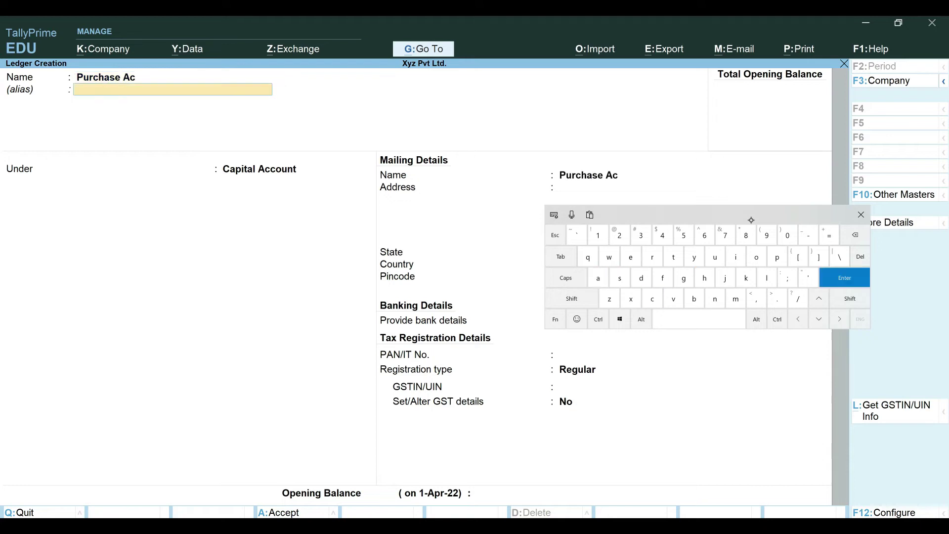
Place the Purchase Ac ledger under Purchase Accounts and save it
{"action": "left_click", "coordinate": [845, 277]}
{"action": "left_click", "coordinate": [777, 257]}
{"action": "left_click", "coordinate": [715, 257]}
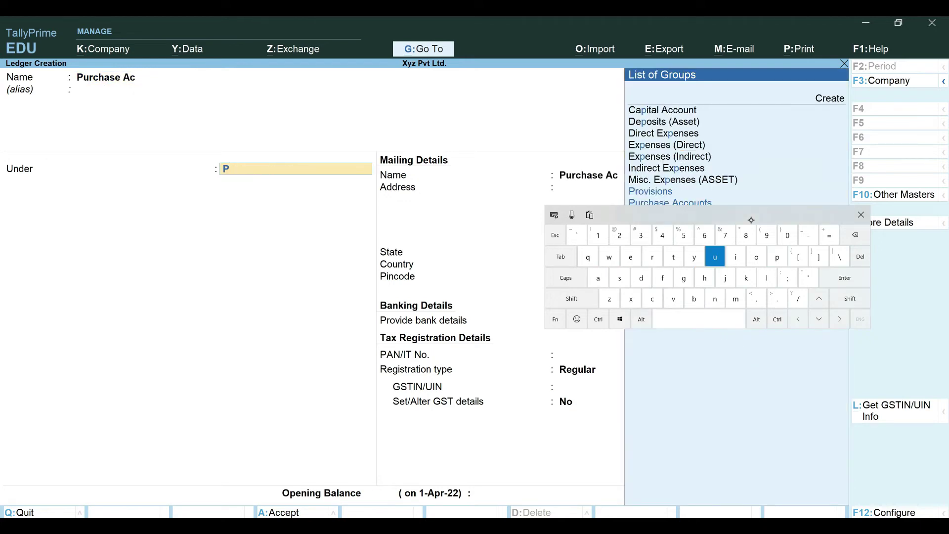
{"action": "left_click", "coordinate": [845, 277]}
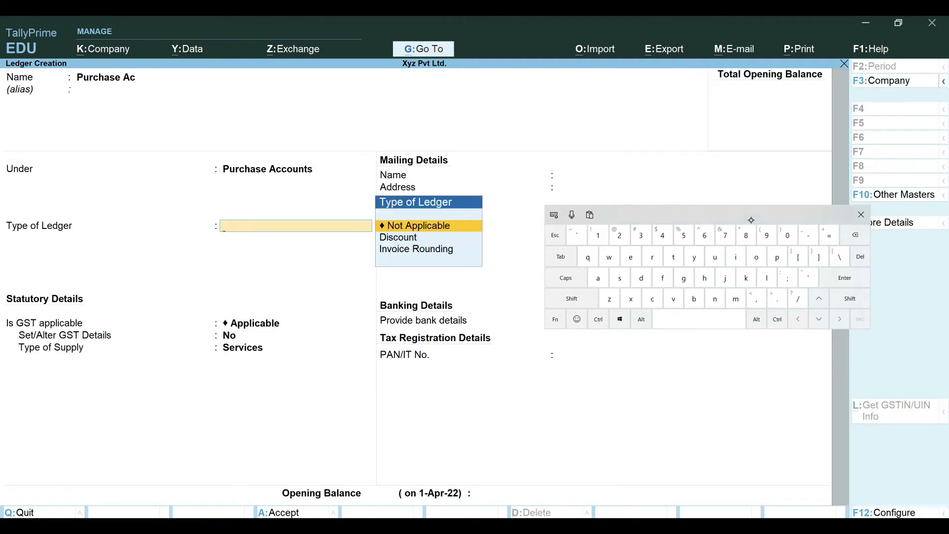
{"action": "left_click", "coordinate": [598, 319]}
{"action": "left_click", "coordinate": [598, 277]}
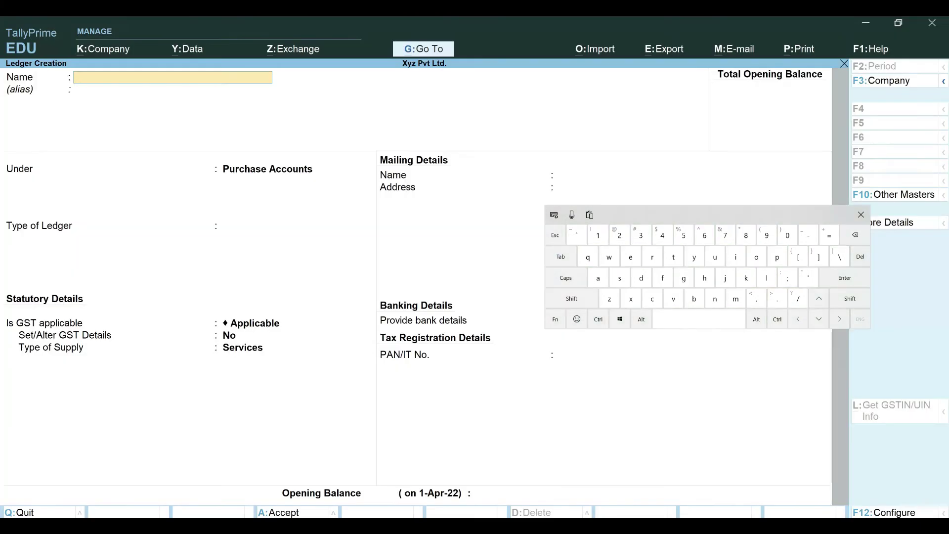
Name the next new ledger Tata Gen Store, leaving its alias empty
{"action": "left_click", "coordinate": [673, 257]}
{"action": "left_click", "coordinate": [598, 278]}
{"action": "left_click", "coordinate": [673, 256]}
{"action": "left_click", "coordinate": [598, 277]}
{"action": "left_click", "coordinate": [699, 319]}
{"action": "left_click", "coordinate": [572, 299]}
{"action": "left_click", "coordinate": [684, 278]}
{"action": "left_click", "coordinate": [630, 257]}
{"action": "left_click", "coordinate": [714, 299]}
{"action": "left_click", "coordinate": [698, 318]}
{"action": "left_click", "coordinate": [572, 298]}
{"action": "left_click", "coordinate": [620, 277]}
{"action": "left_click", "coordinate": [673, 257]}
{"action": "left_click", "coordinate": [756, 257]}
{"action": "left_click", "coordinate": [652, 257]}
{"action": "left_click", "coordinate": [630, 257]}
{"action": "left_click", "coordinate": [844, 277]}
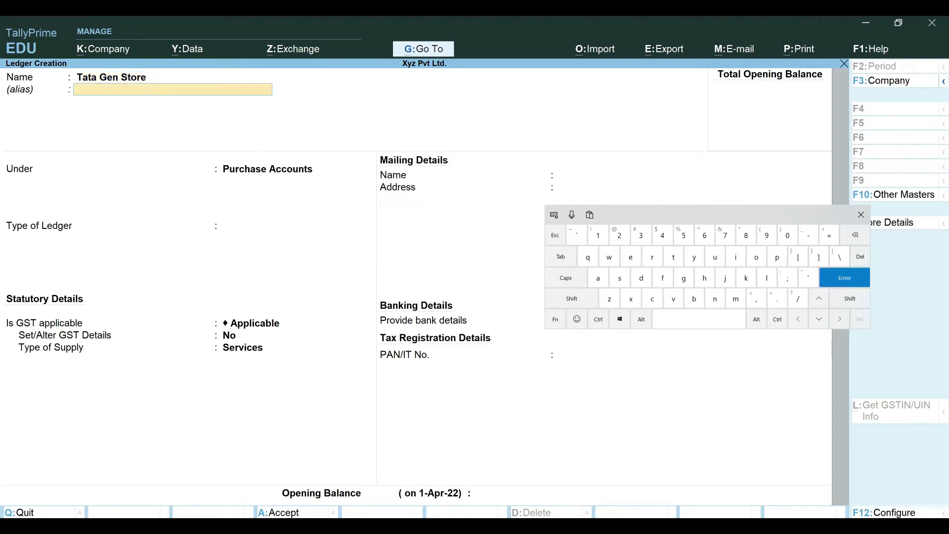
Place the Tata Gen Store ledger under Sundry Creditors, save it and leave ledger creation for the Gateway of Tally
{"action": "left_click", "coordinate": [620, 277]}
{"action": "left_click", "coordinate": [715, 257]}
{"action": "key", "text": "Return"}
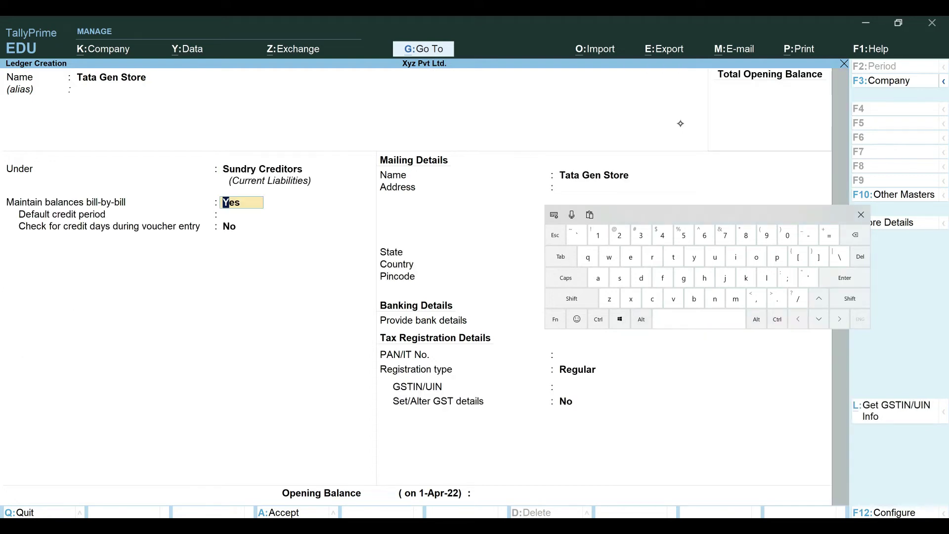
{"action": "left_click", "coordinate": [598, 319]}
{"action": "left_click", "coordinate": [598, 278]}
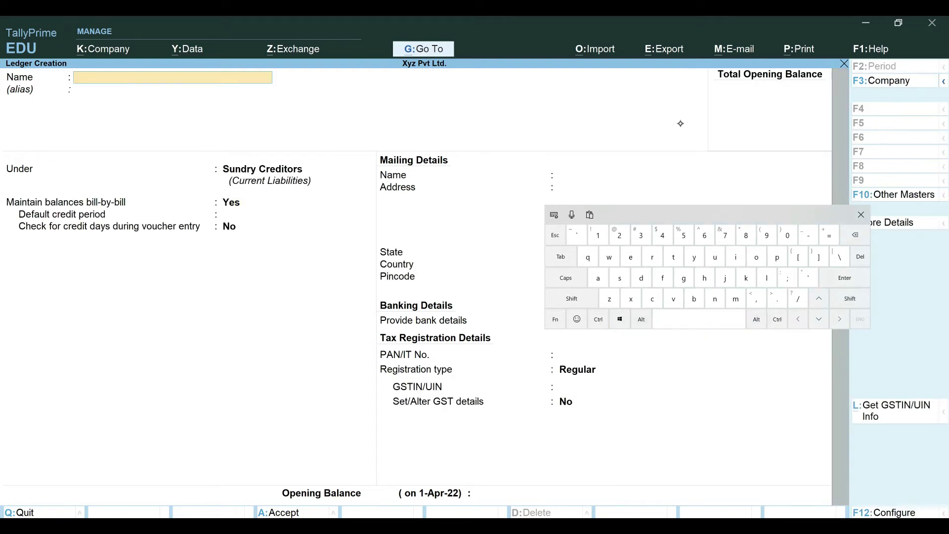
{"action": "left_click", "coordinate": [555, 234]}
{"action": "left_click", "coordinate": [555, 234]}
{"action": "left_click_drag", "start_coordinate": [690, 216], "coordinate": [283, 280]}
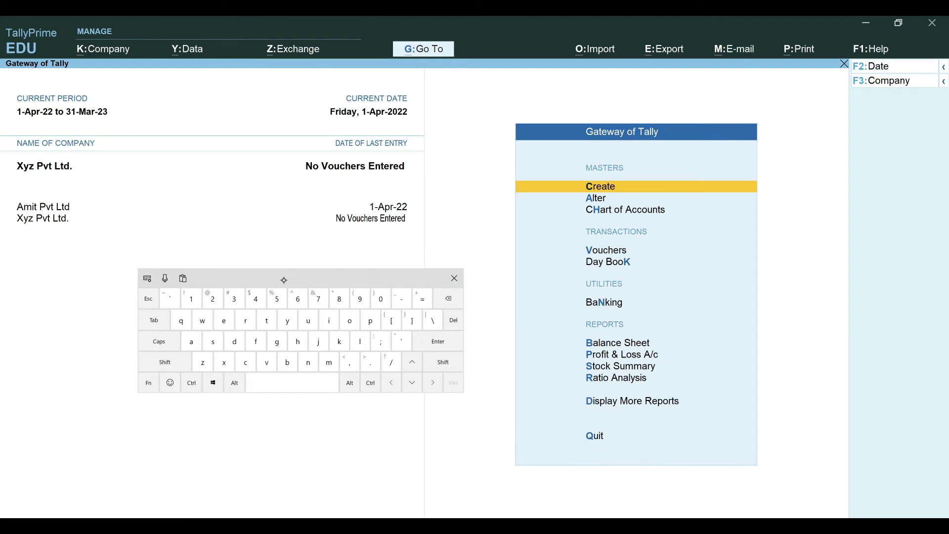
Review the purchase question on the whiteboard for the supplier, items, quantities and rates, and return to TallyPrime
{"action": "key", "text": "alt+Tab"}
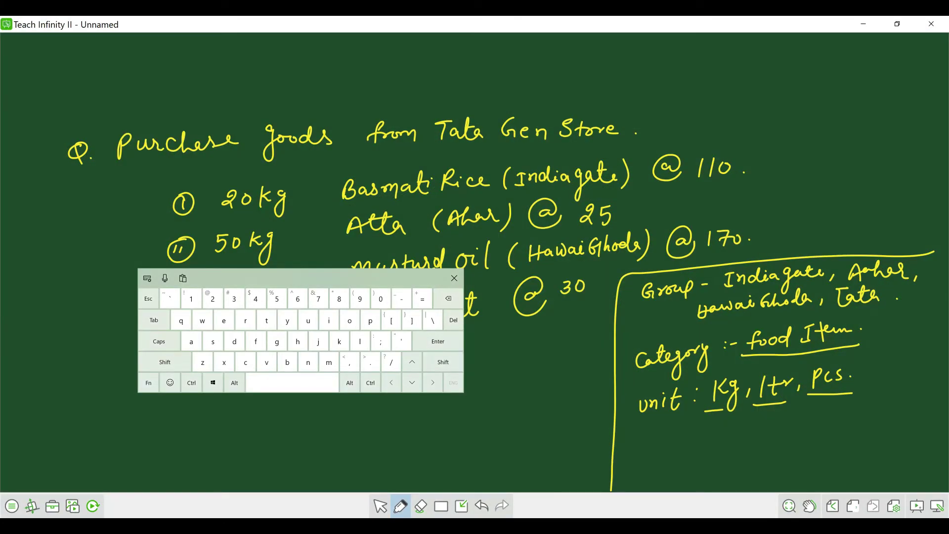
{"action": "left_click", "coordinate": [455, 277]}
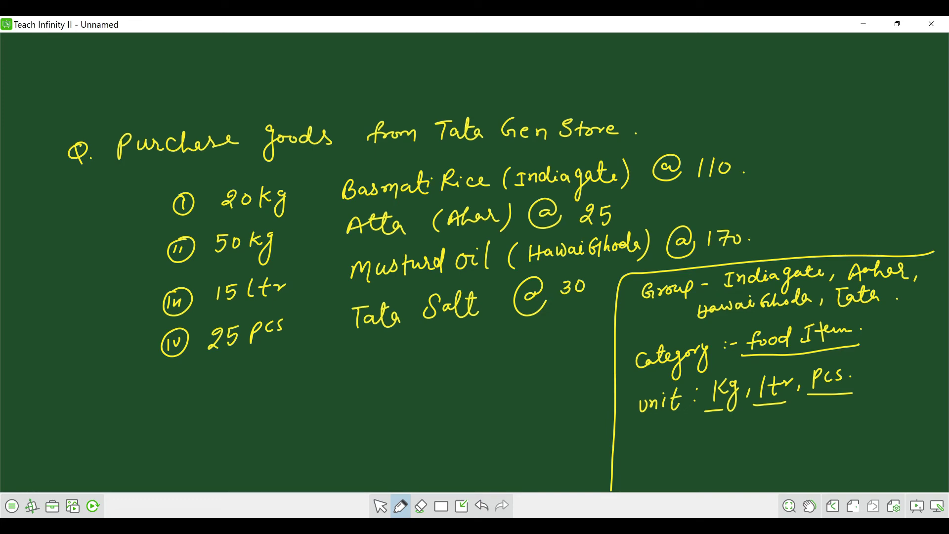
{"action": "key", "text": "alt+Tab"}
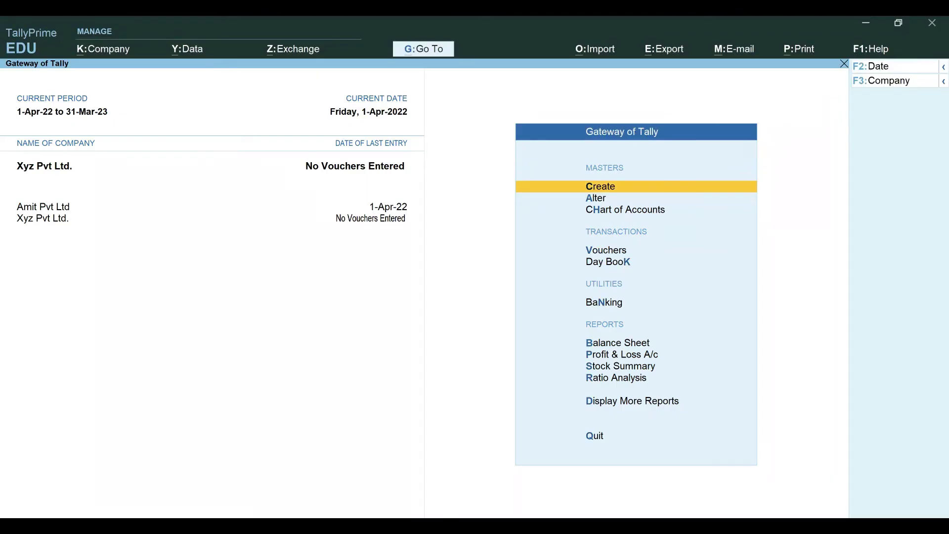
{"action": "left_click", "coordinate": [619, 187]}
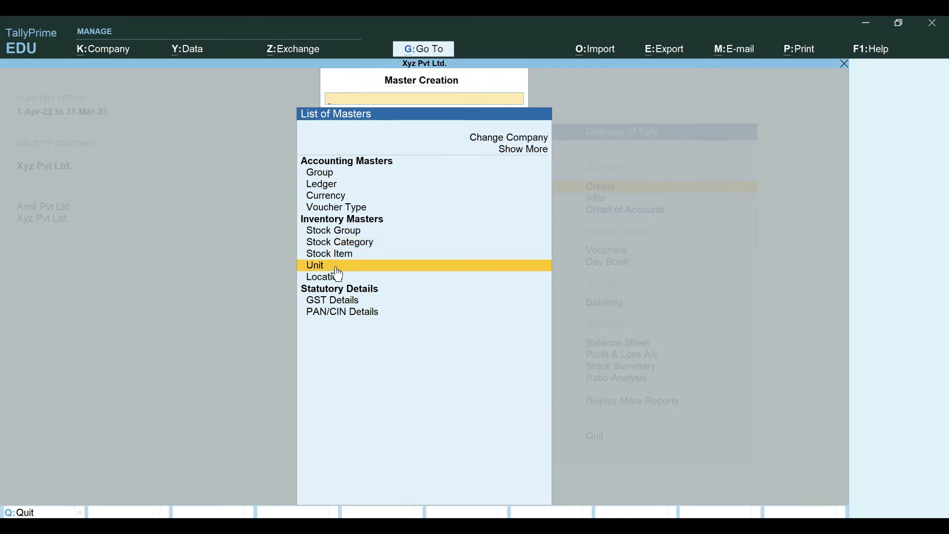
{"action": "left_click", "coordinate": [359, 186]}
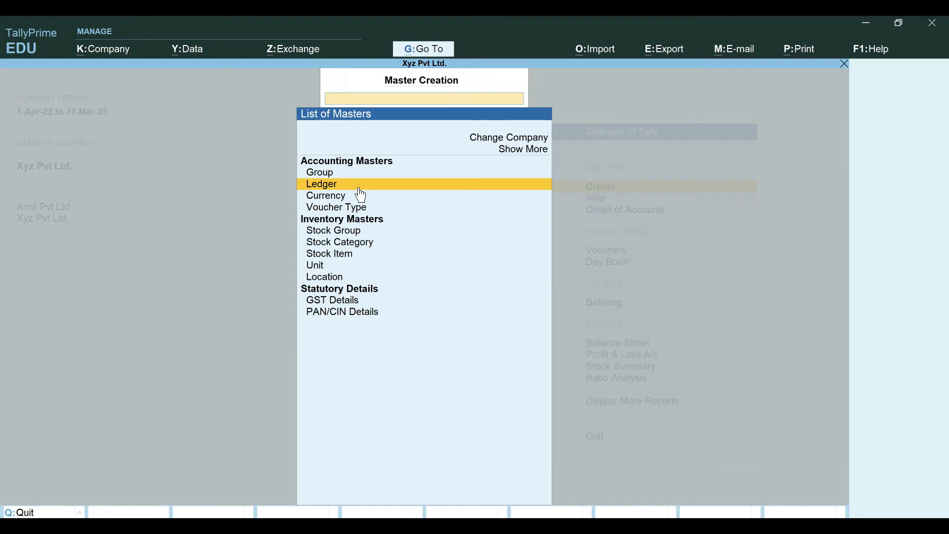
{"action": "left_click", "coordinate": [844, 64]}
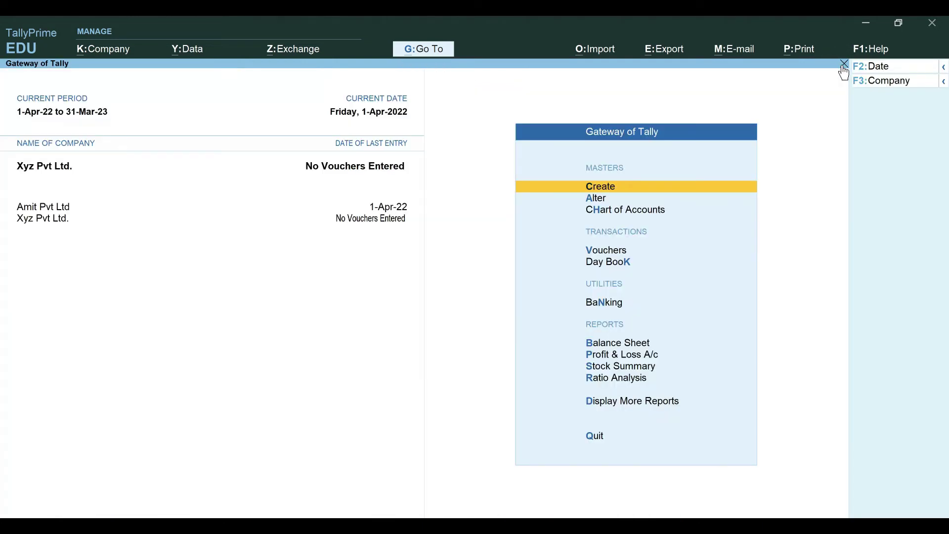
Start a purchase voucher with supplier invoice number 5467 and invoice date 1-Apr-22
{"action": "left_click", "coordinate": [621, 251]}
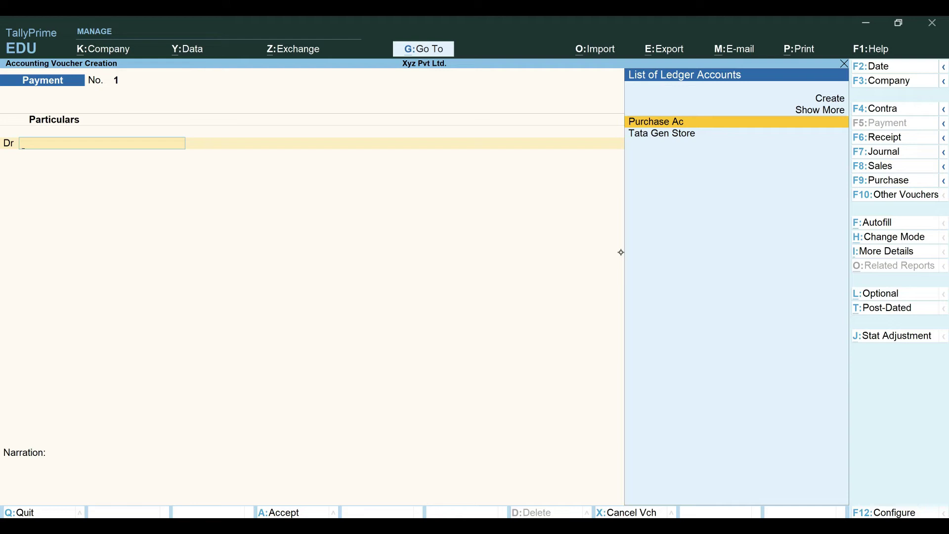
{"action": "left_click", "coordinate": [886, 181]}
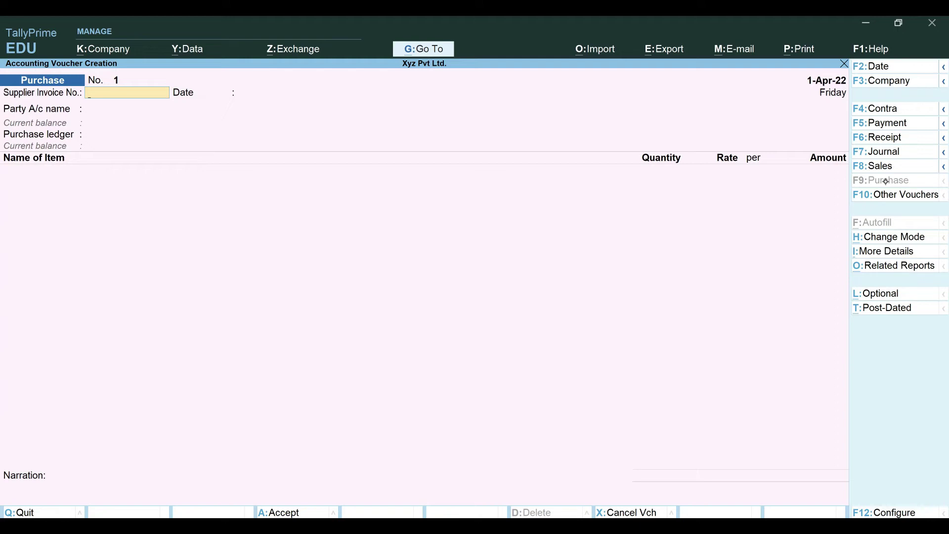
{"action": "left_click_drag", "start_coordinate": [394, 281], "coordinate": [606, 261]}
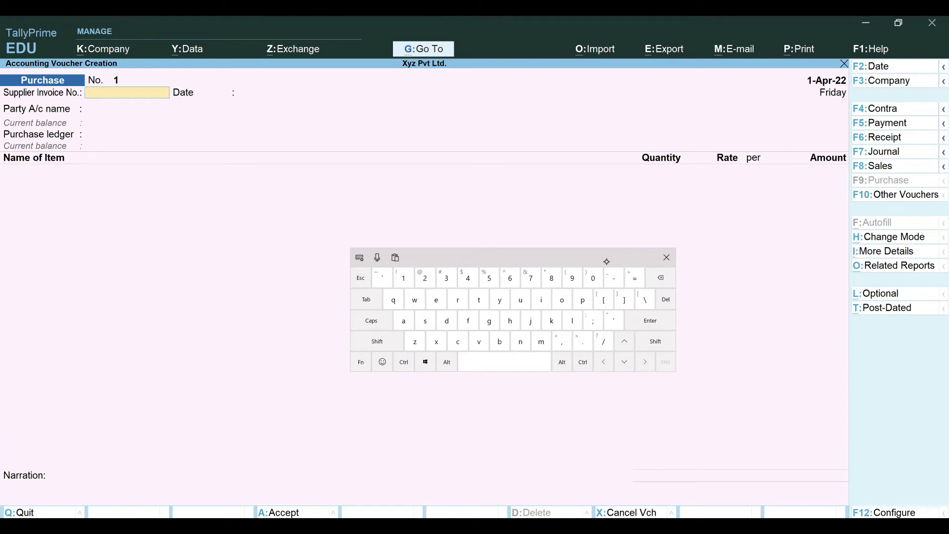
{"action": "left_click", "coordinate": [489, 278]}
{"action": "left_click", "coordinate": [467, 278]}
{"action": "left_click", "coordinate": [510, 278]}
{"action": "left_click", "coordinate": [530, 278]}
{"action": "left_click", "coordinate": [650, 320]}
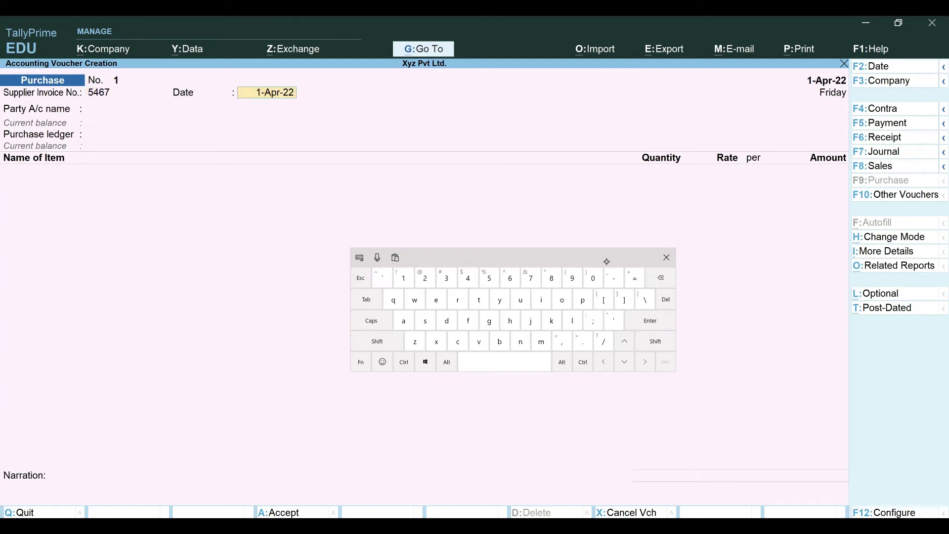
{"action": "key", "text": "Return"}
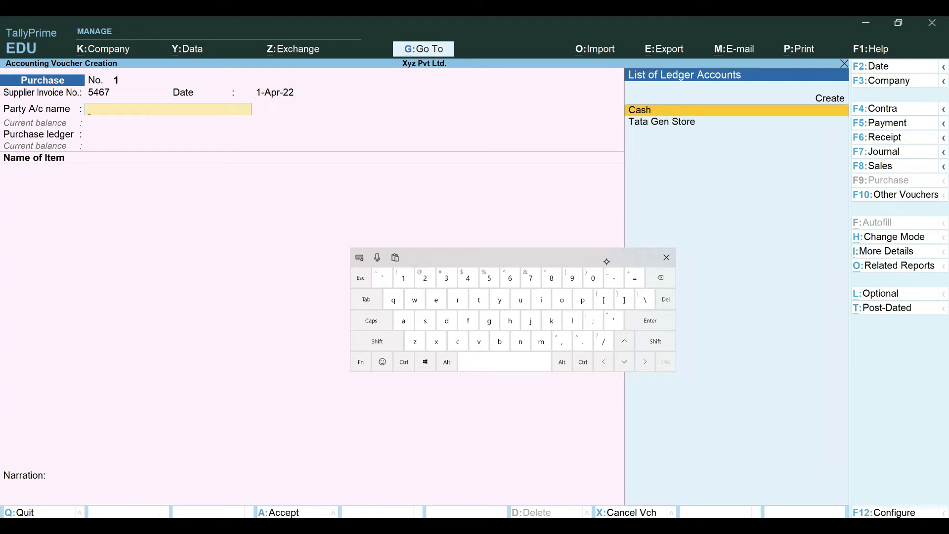
Set the party account to Tata Gen Store, accept its receipt and party details, and choose Purchase Ac as the purchase ledger
{"action": "left_click", "coordinate": [669, 124]}
{"action": "left_click", "coordinate": [650, 321]}
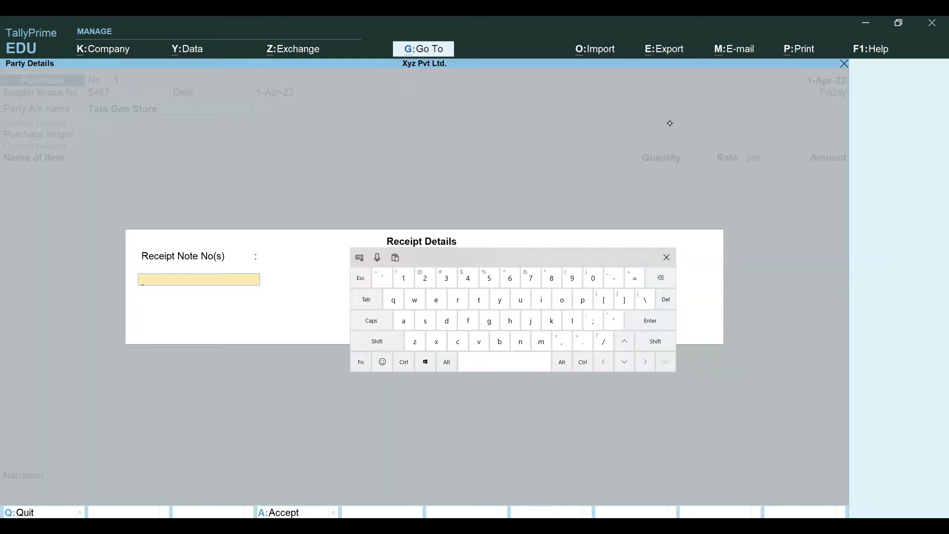
{"action": "key", "text": "ctrl+a"}
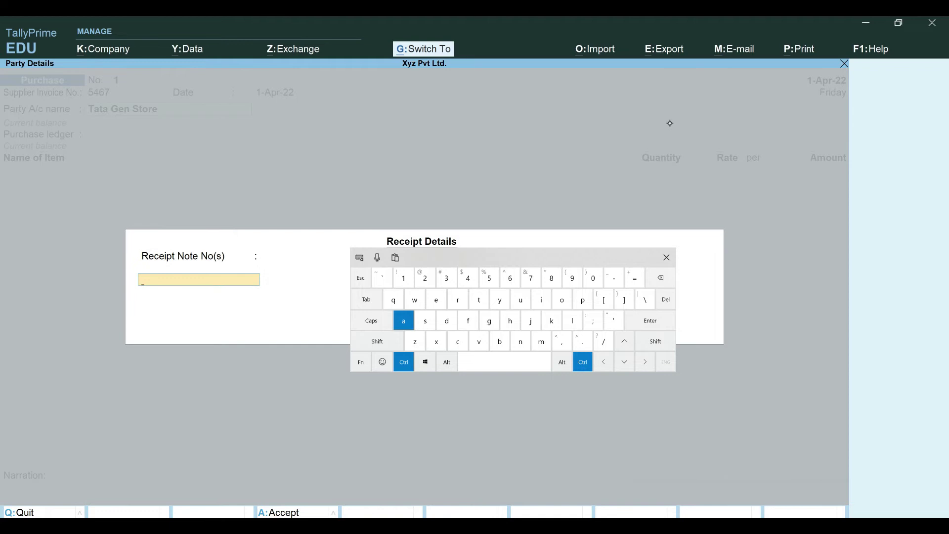
{"action": "key", "text": "ctrl+a"}
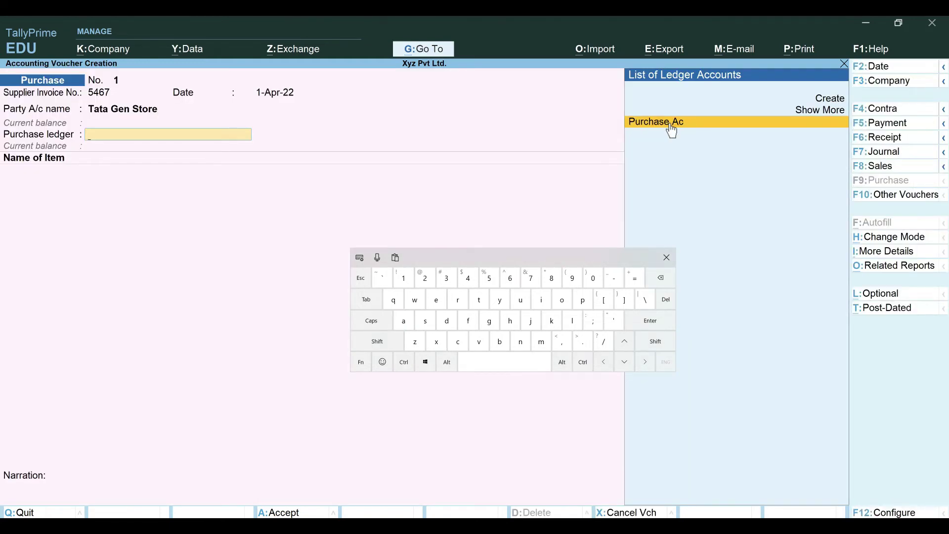
{"action": "left_click", "coordinate": [680, 128]}
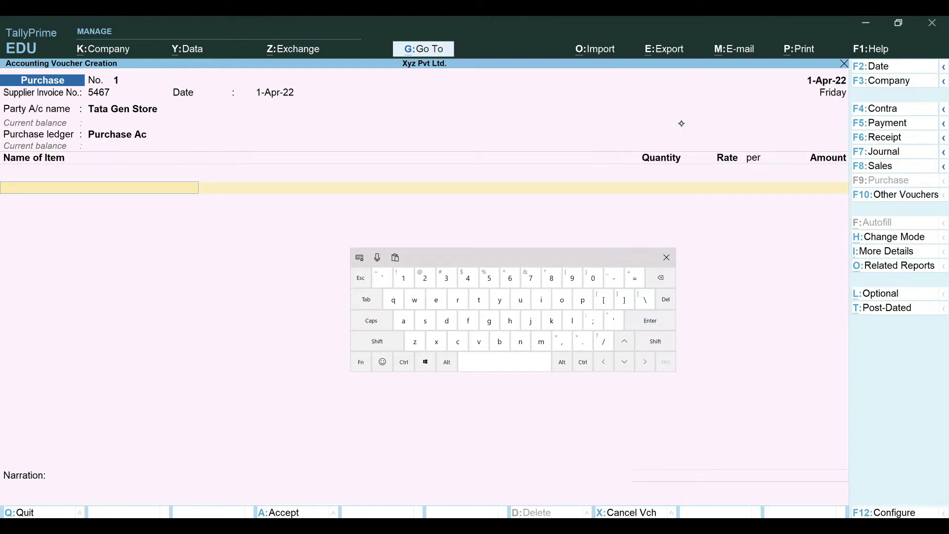
Add Basmati Rice to the purchase voucher with quantity 20 kg at a rate of 110 per kg
{"action": "key", "text": "space"}
{"action": "left_click_drag", "start_coordinate": [620, 258], "coordinate": [746, 349]}
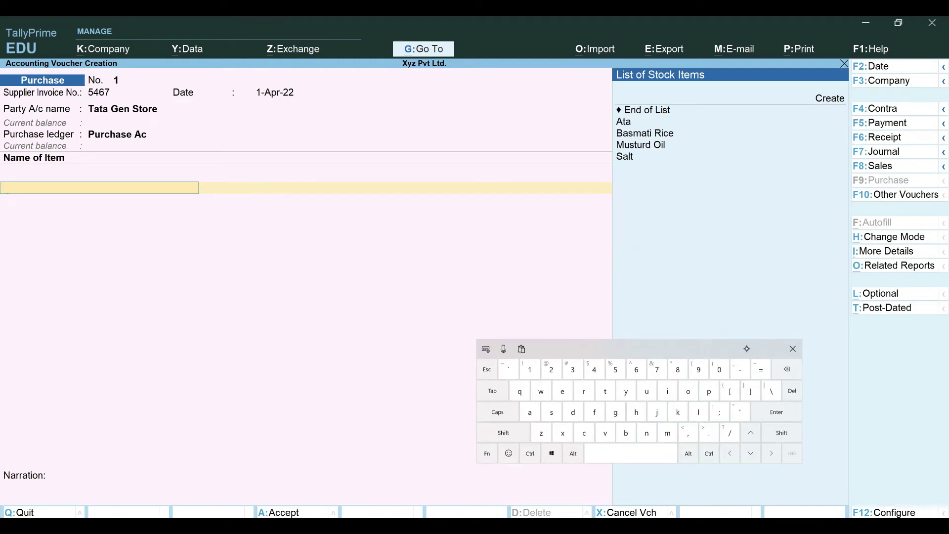
{"action": "left_click", "coordinate": [638, 135]}
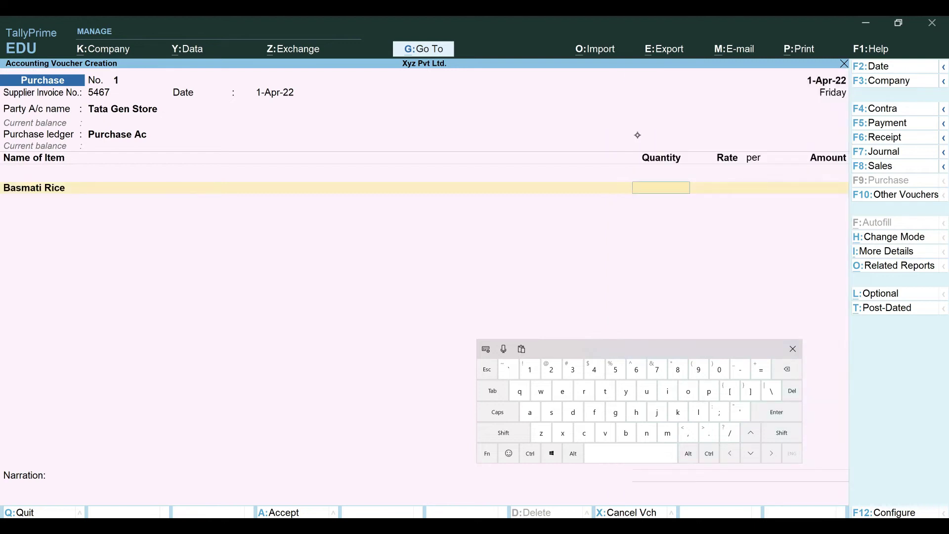
{"action": "type", "text": "20"}
{"action": "key", "text": "Return"}
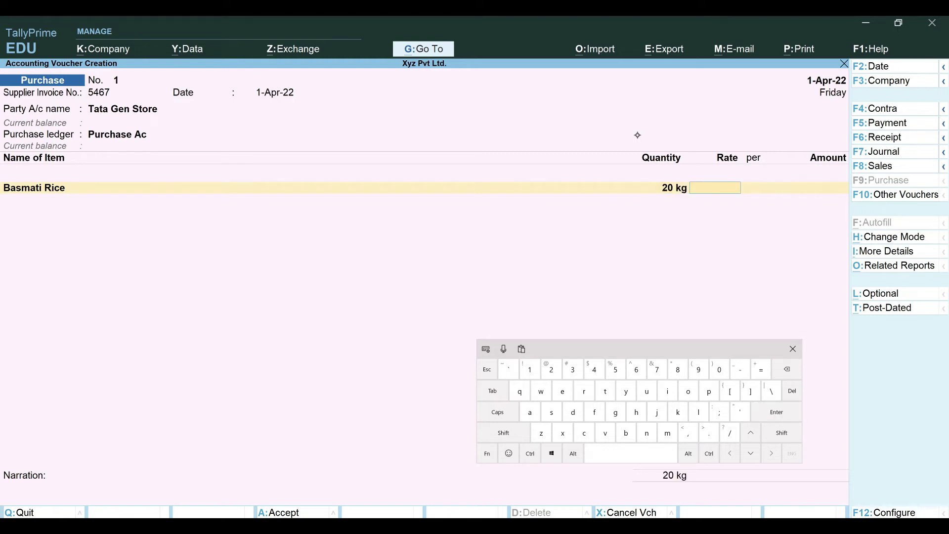
{"action": "type", "text": "110"}
{"action": "key", "text": "Return"}
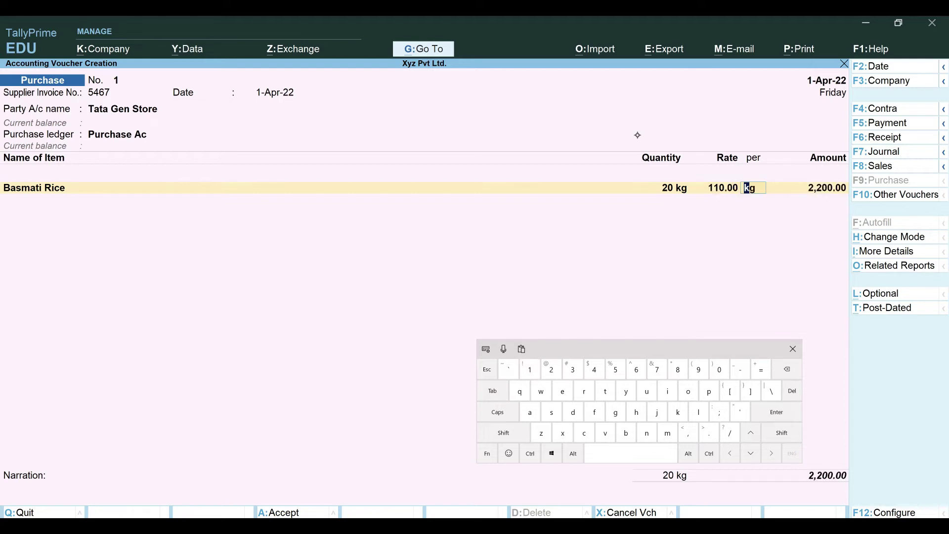
{"action": "key", "text": "Return"}
{"action": "key", "text": "Return"}
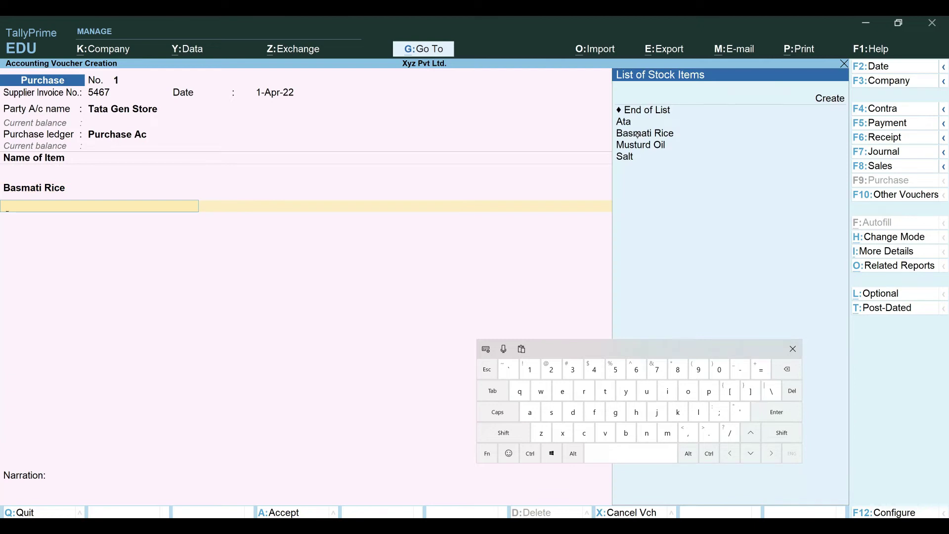
Add Ata as the second item with quantity 50 kg at 25 per kg, checking the rate on the whiteboard
{"action": "key", "text": "Return"}
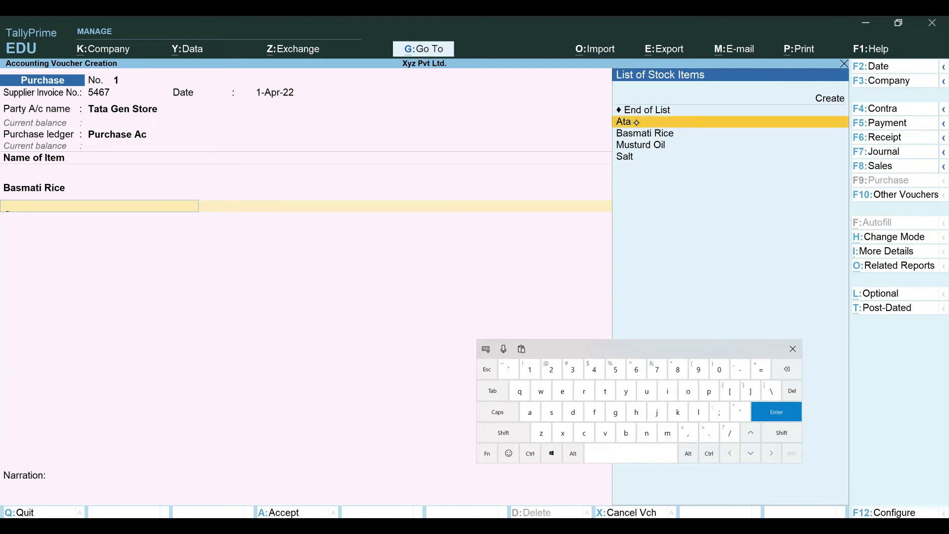
{"action": "type", "text": "50"}
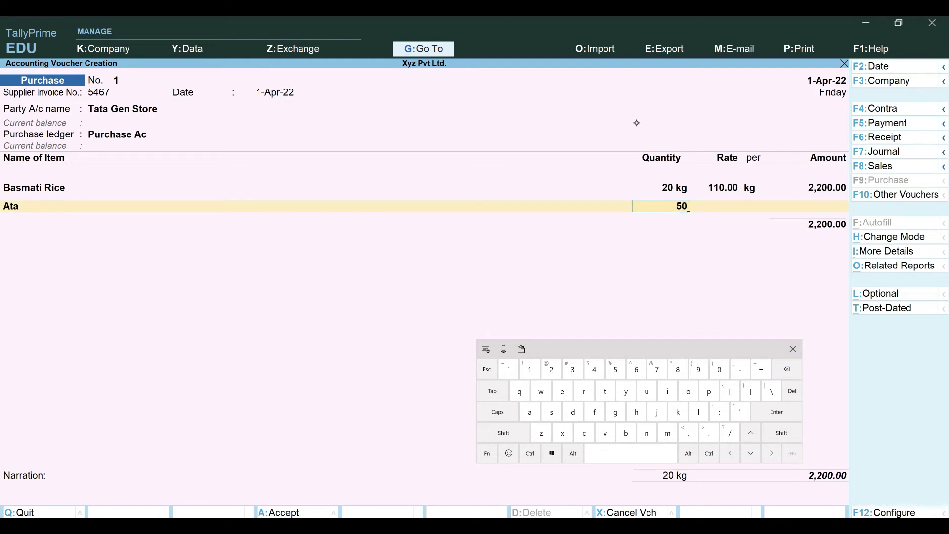
{"action": "key", "text": "alt+Tab"}
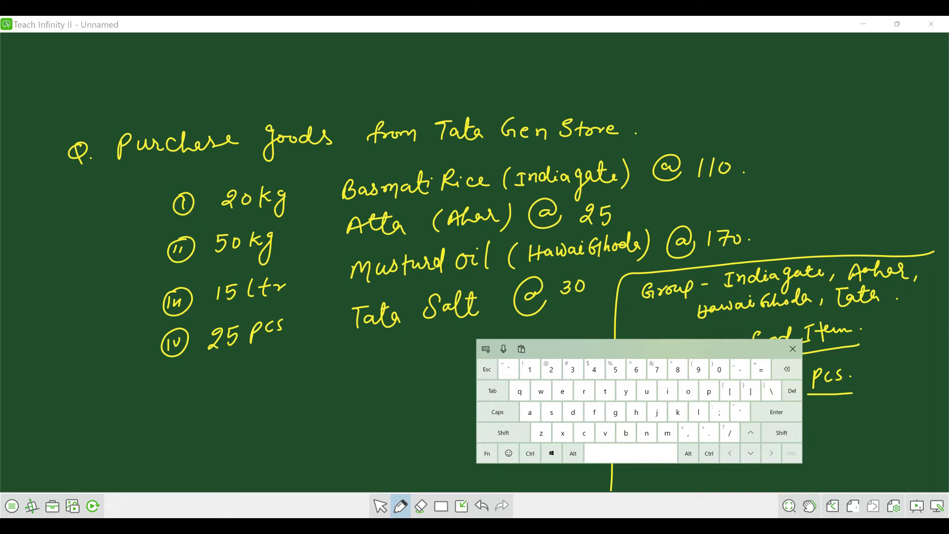
{"action": "key", "text": "alt+Tab"}
{"action": "key", "text": "Return"}
{"action": "type", "text": "25"}
{"action": "key", "text": "Return"}
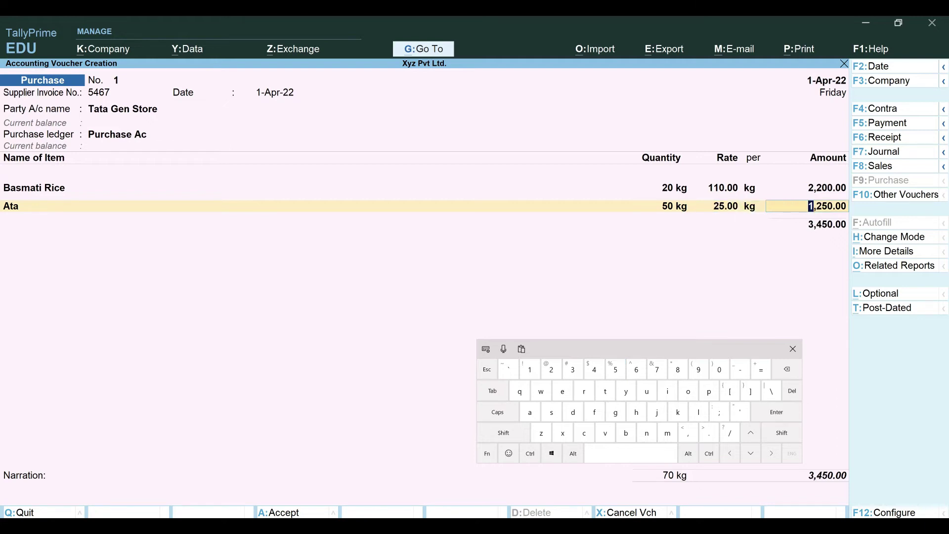
{"action": "key", "text": "Return"}
Add Musturd Oil as the third item of the purchase voucher with quantity 15 ltr
{"action": "key", "text": "space"}
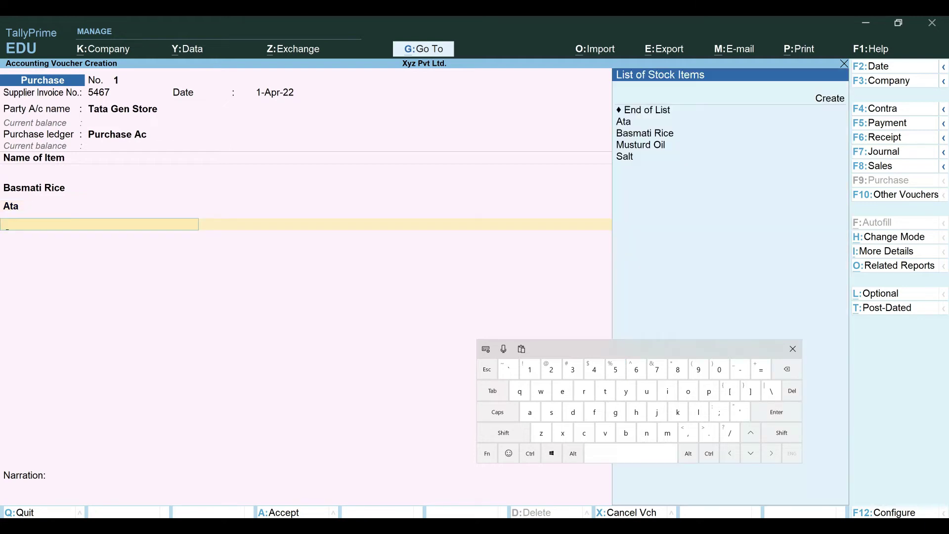
{"action": "left_click", "coordinate": [657, 145]}
{"action": "key", "text": "Return"}
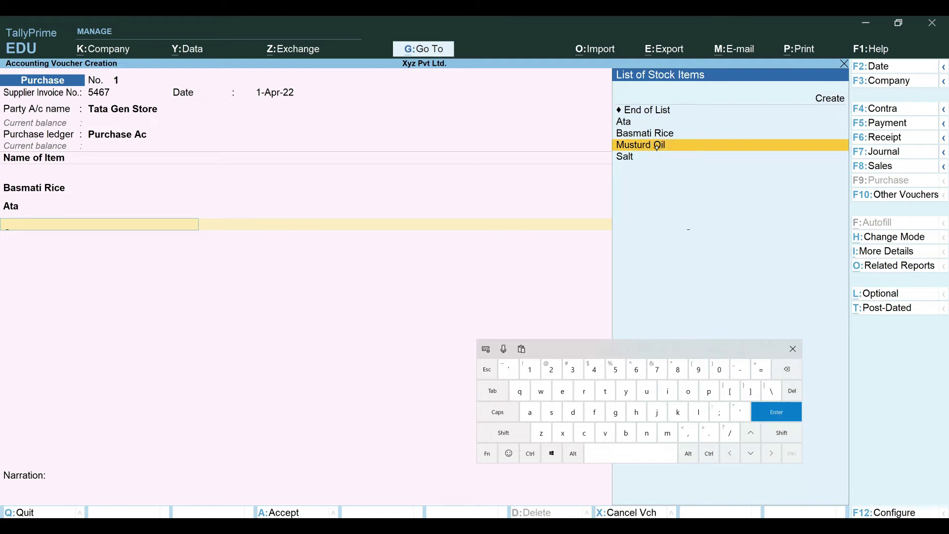
{"action": "type", "text": "15"}
{"action": "key", "text": "Return"}
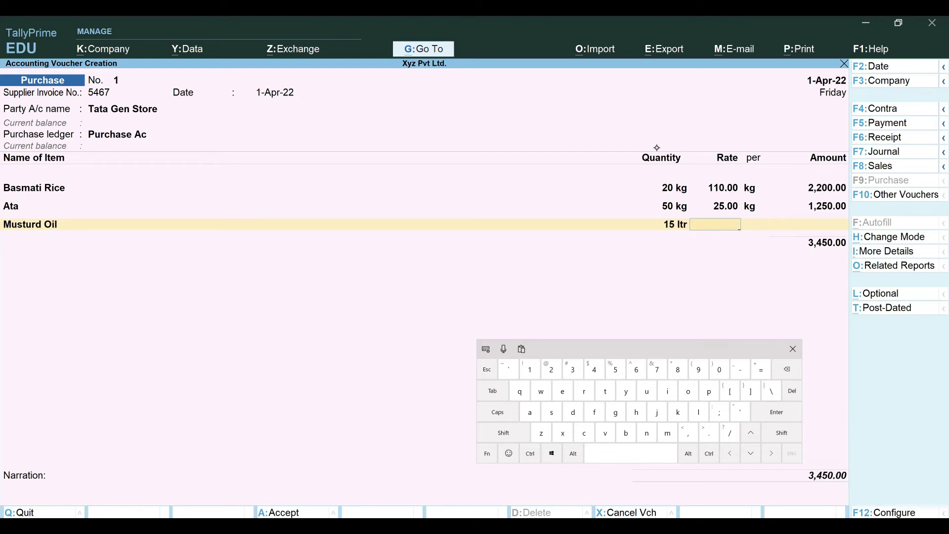
Set the Musturd Oil rate to 170 per ltr, checking the rate on the whiteboard, and accept the item's amount
{"action": "left_click_drag", "start_coordinate": [737, 348], "coordinate": [769, 312]}
{"action": "type", "text": "1"}
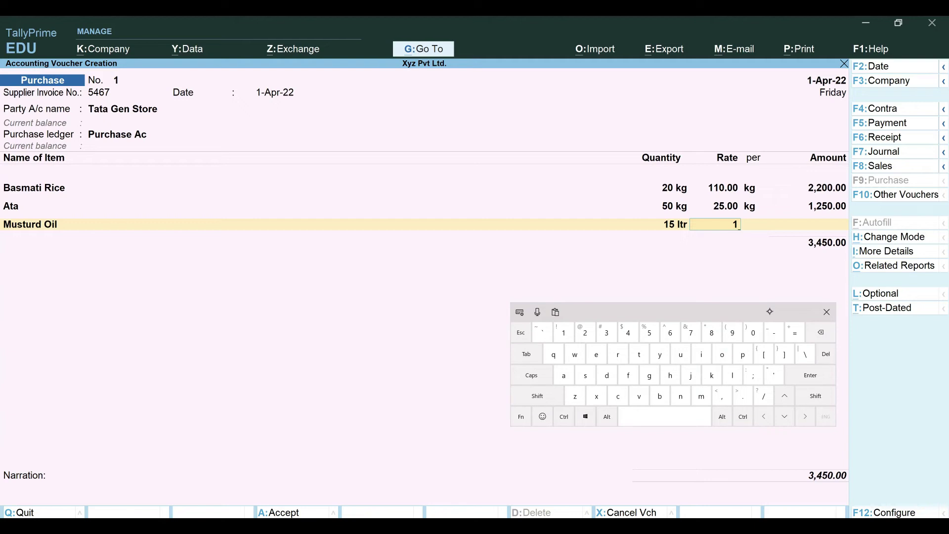
{"action": "key", "text": "alt+Tab"}
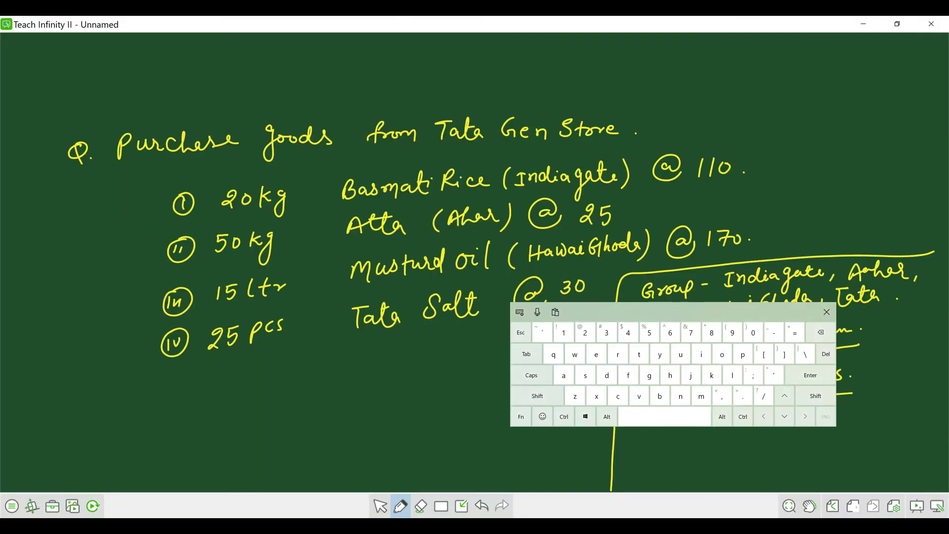
{"action": "key", "text": "alt+Tab"}
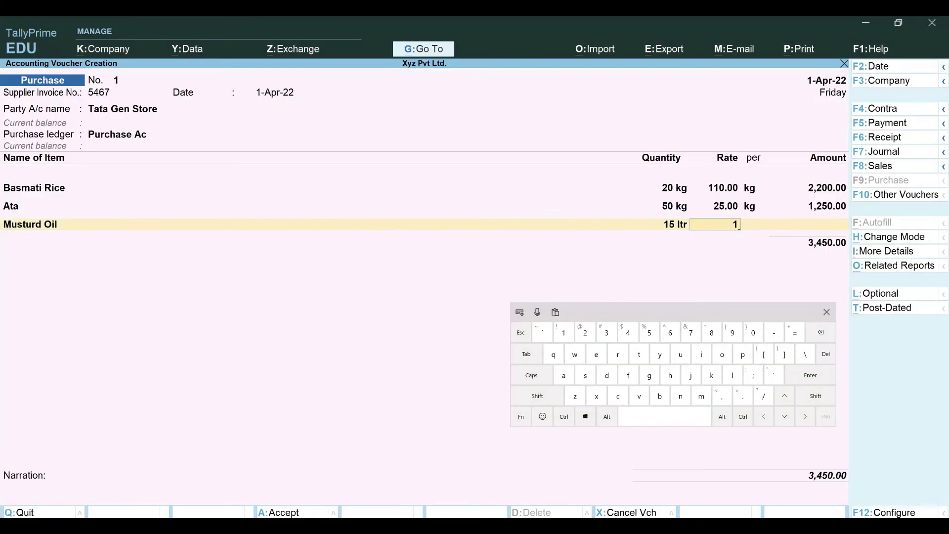
{"action": "left_click", "coordinate": [691, 332]}
{"action": "left_click", "coordinate": [810, 375]}
{"action": "left_click", "coordinate": [810, 375]}
{"action": "left_click", "coordinate": [810, 375]}
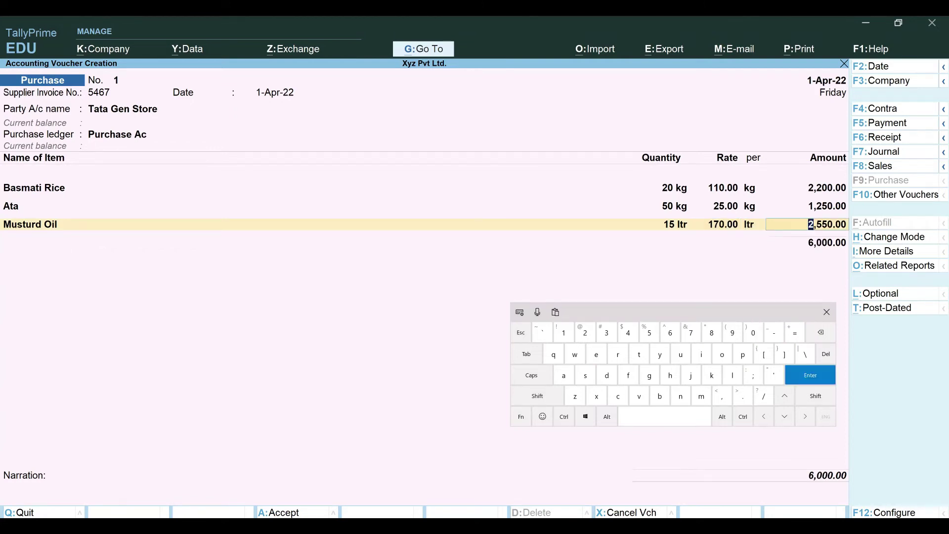
{"action": "left_click", "coordinate": [810, 375]}
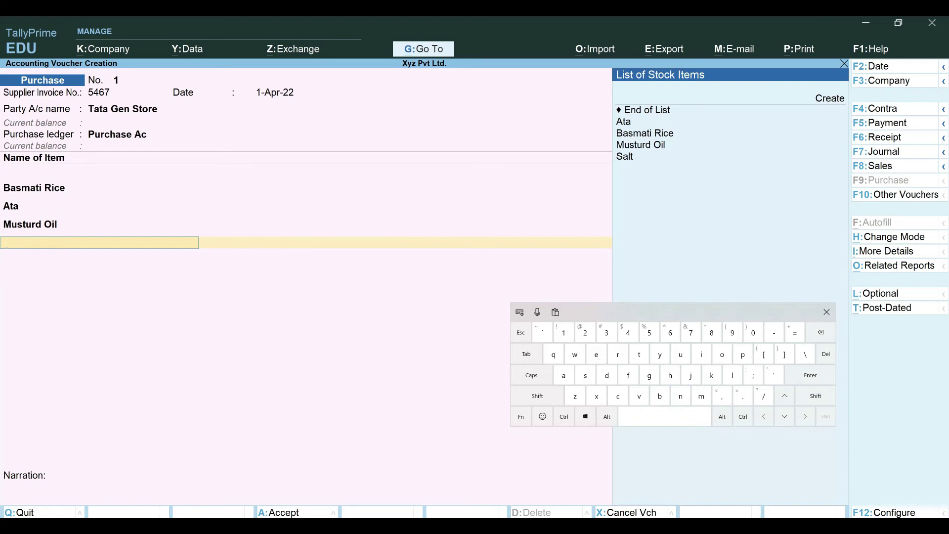
Add Salt as the fourth item with quantity 25 pcs at a rate of 30 per piece
{"action": "left_click", "coordinate": [810, 375]}
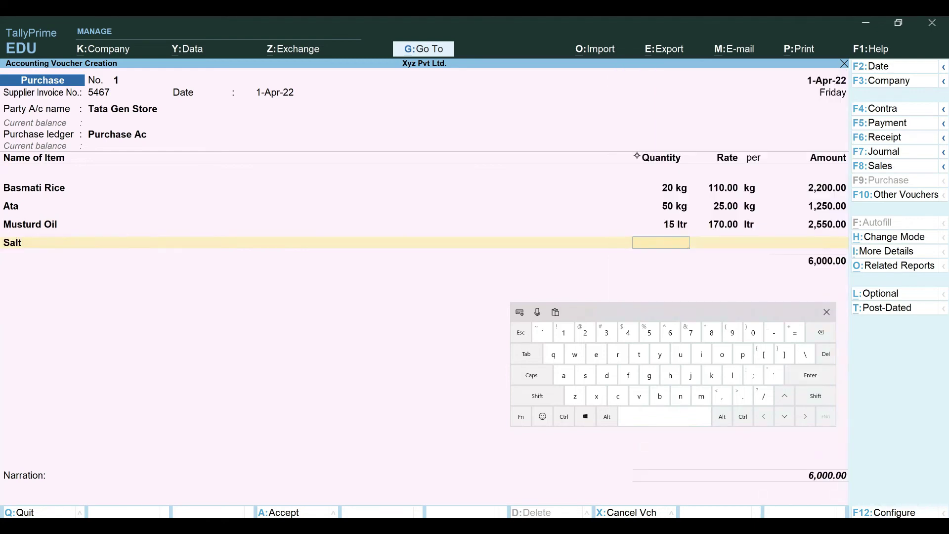
{"action": "left_click", "coordinate": [585, 332]}
{"action": "left_click", "coordinate": [649, 332]}
{"action": "left_click", "coordinate": [810, 375]}
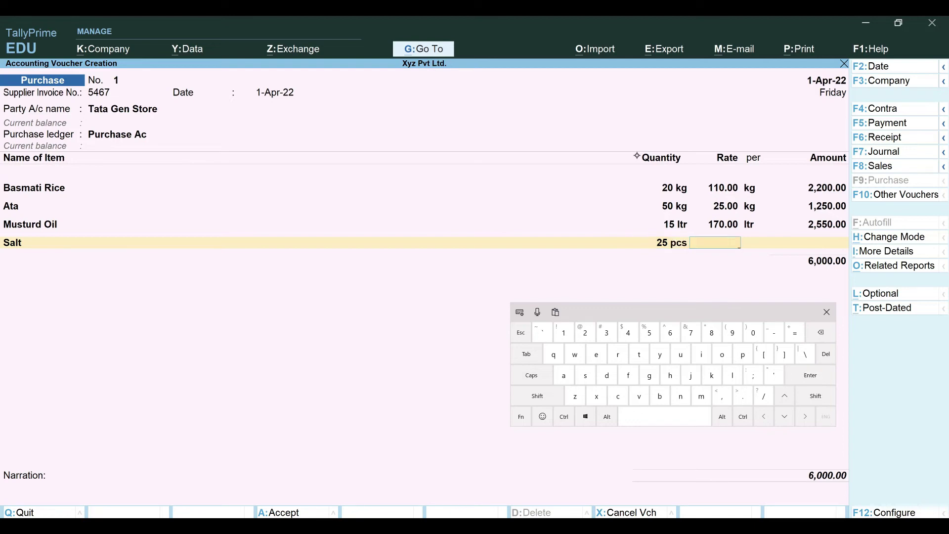
{"action": "left_click", "coordinate": [606, 332]}
{"action": "left_click", "coordinate": [753, 332]}
{"action": "left_click", "coordinate": [810, 376]}
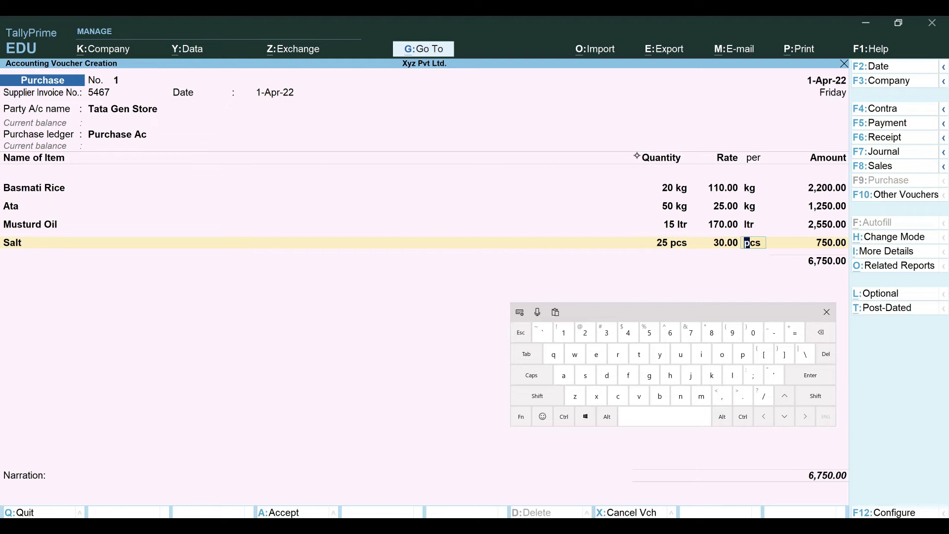
Save the completed purchase voucher and return to the Gateway of Tally
{"action": "left_click", "coordinate": [826, 312]}
{"action": "key", "text": "ctrl+a"}
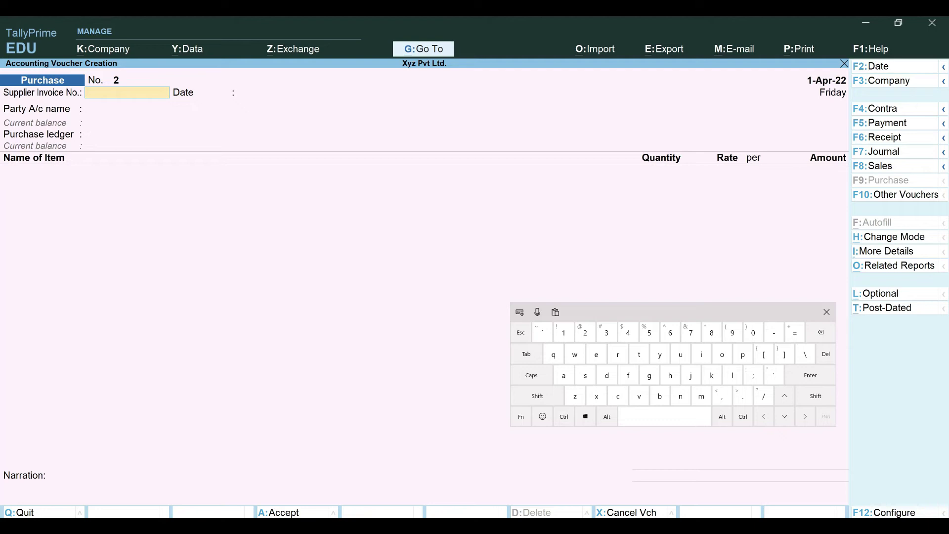
{"action": "left_click", "coordinate": [844, 65]}
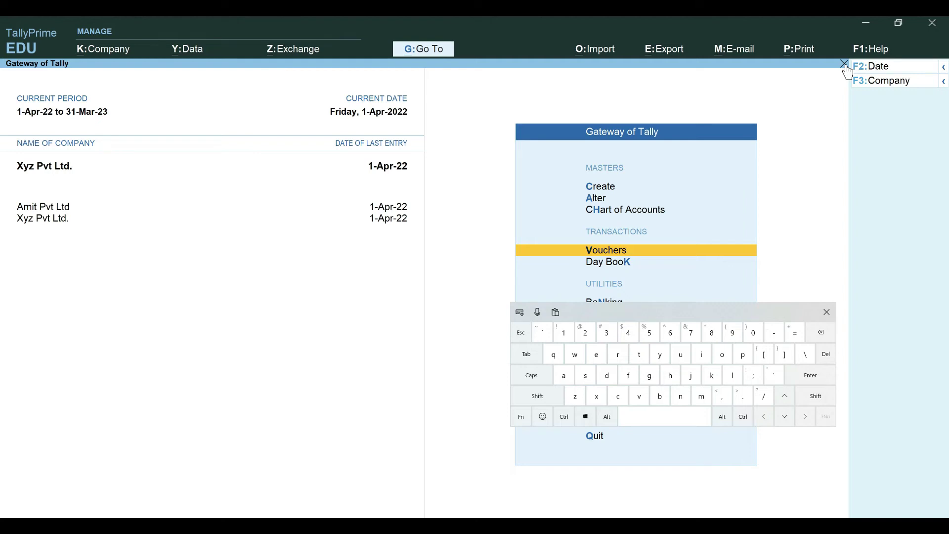
Review the saved Tata Gen Store purchase voucher through the Day Book, and return to the Gateway of Tally
{"action": "left_click", "coordinate": [827, 313]}
{"action": "left_click", "coordinate": [620, 263]}
{"action": "key", "text": "Return"}
{"action": "left_click", "coordinate": [826, 312]}
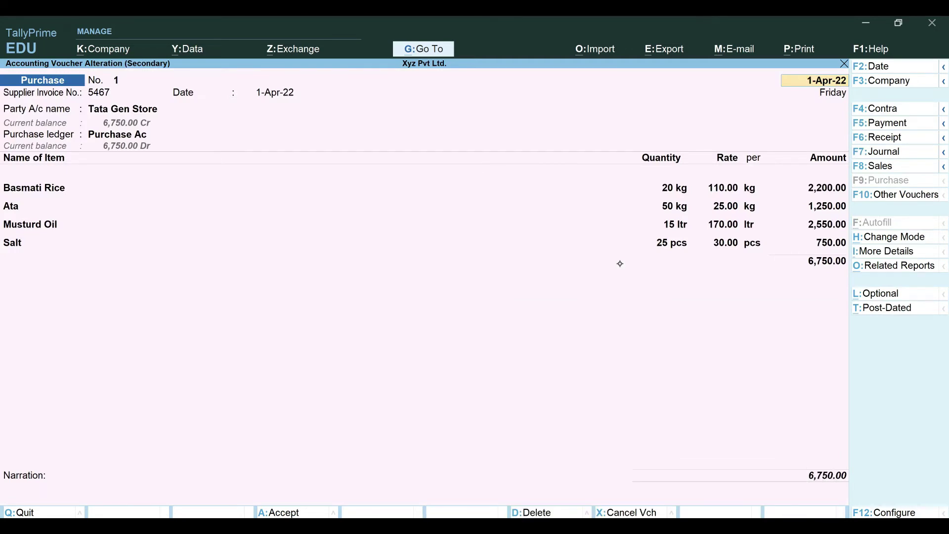
{"action": "left_click", "coordinate": [844, 65]}
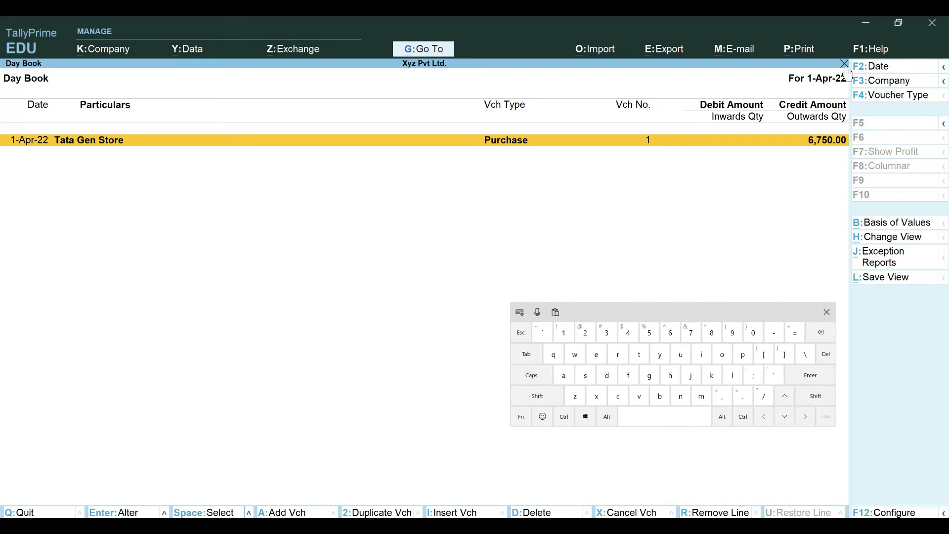
{"action": "key", "text": "Escape"}
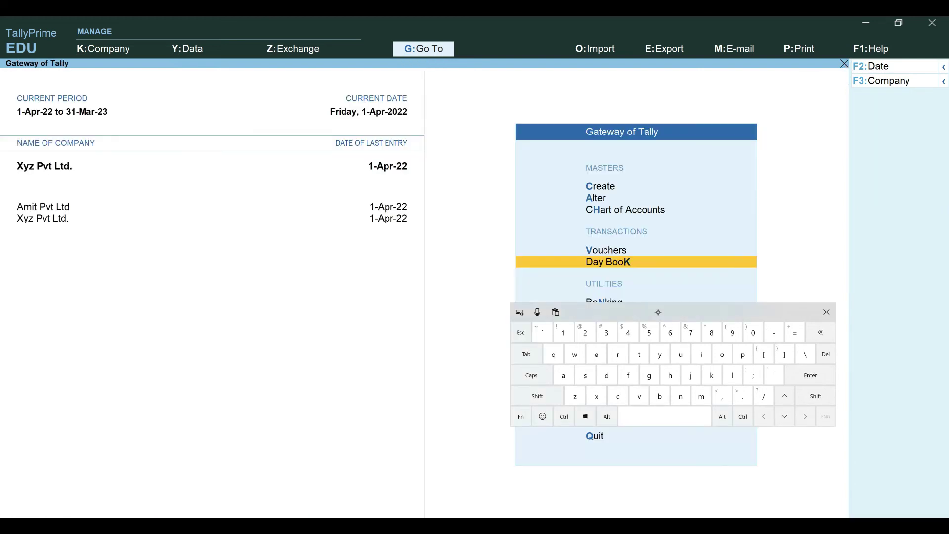
Examine the closing stock balances by stock group in the Stock Summary, and return to the Gateway of Tally
{"action": "left_click_drag", "start_coordinate": [718, 312], "coordinate": [828, 421]}
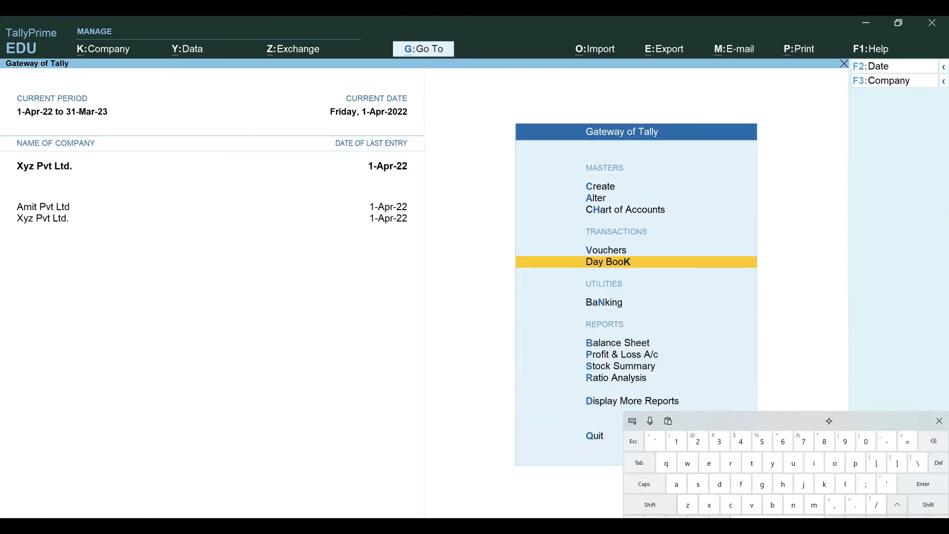
{"action": "left_click", "coordinate": [629, 366]}
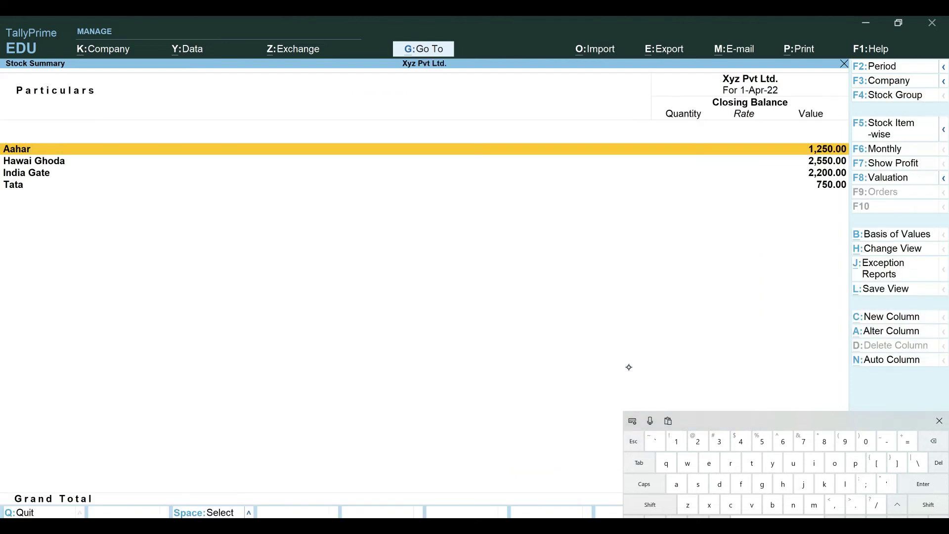
{"action": "left_click_drag", "start_coordinate": [783, 417], "coordinate": [655, 275]}
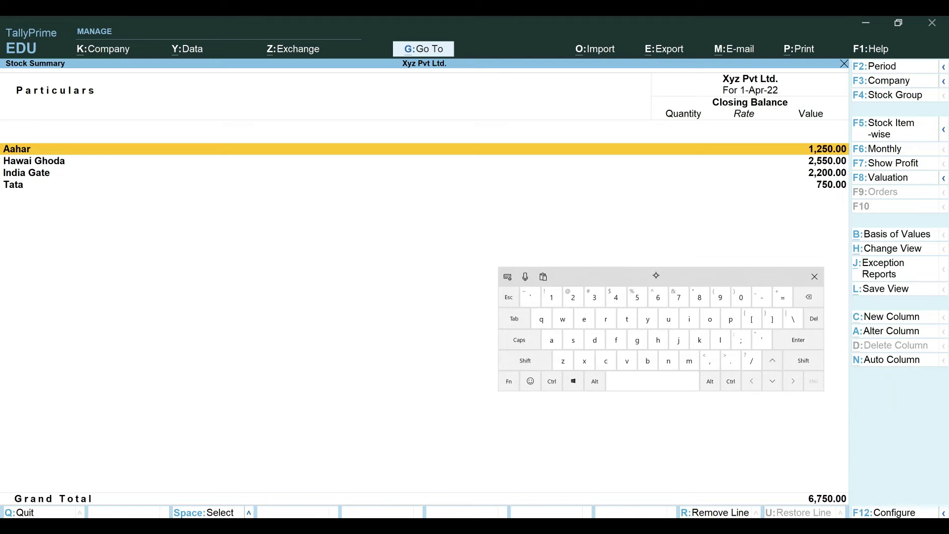
{"action": "left_click", "coordinate": [509, 297]}
{"action": "left_click_drag", "start_coordinate": [710, 275], "coordinate": [400, 294]}
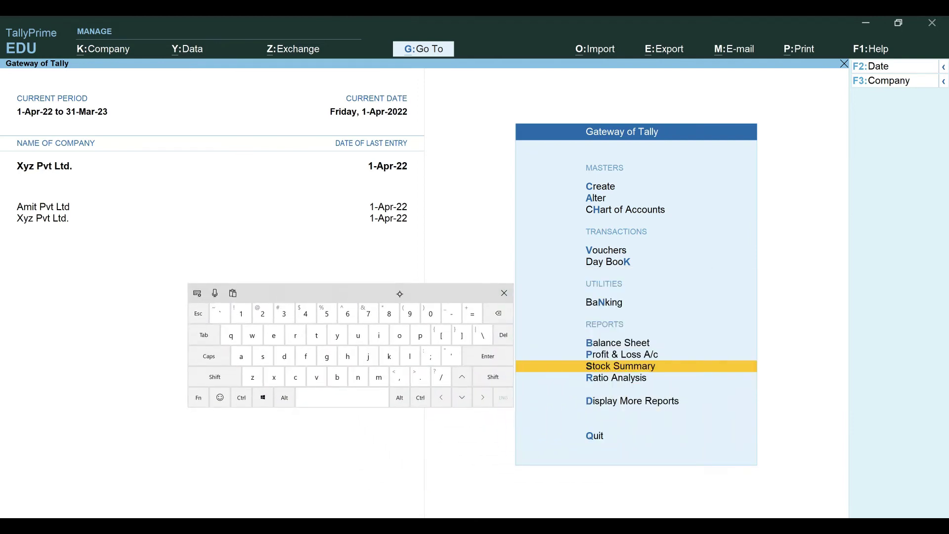
Open the Tata Gen Store purchase voucher from the Day Book and bring up the print settings for the current voucher
{"action": "left_click", "coordinate": [630, 262]}
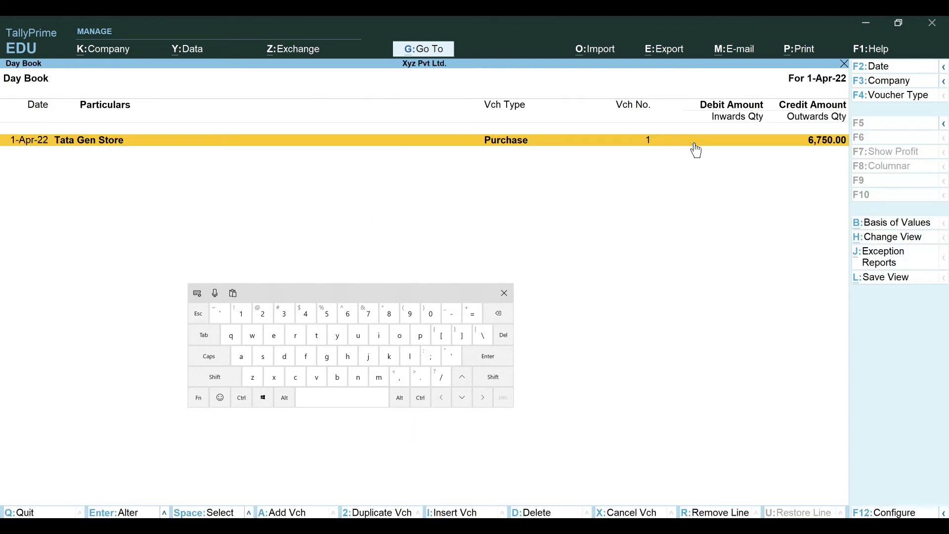
{"action": "key", "text": "Return"}
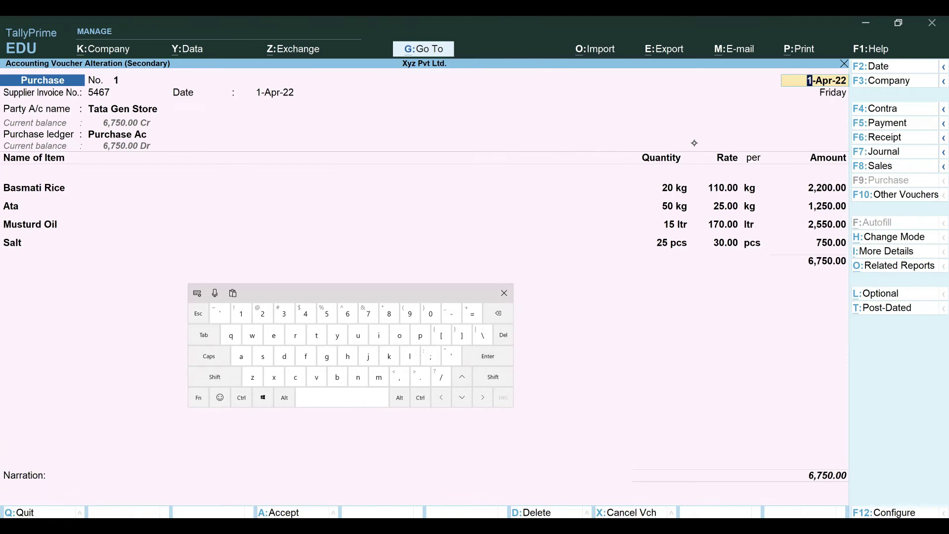
{"action": "left_click", "coordinate": [808, 55]}
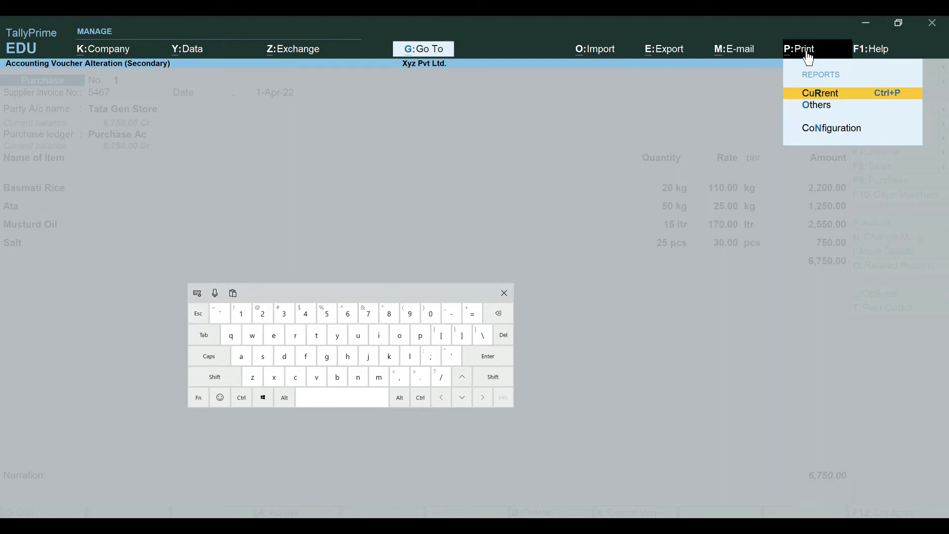
{"action": "left_click", "coordinate": [861, 94]}
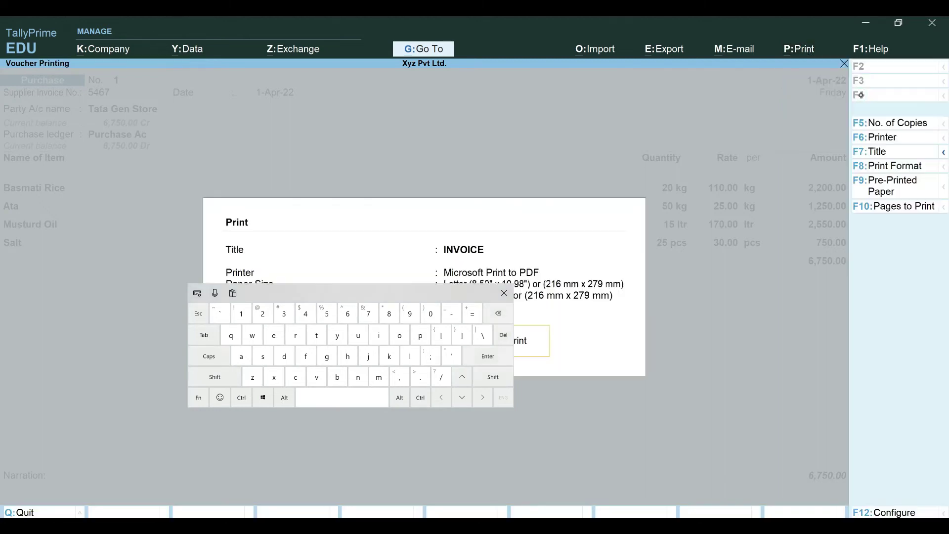
{"action": "left_click", "coordinate": [504, 292]}
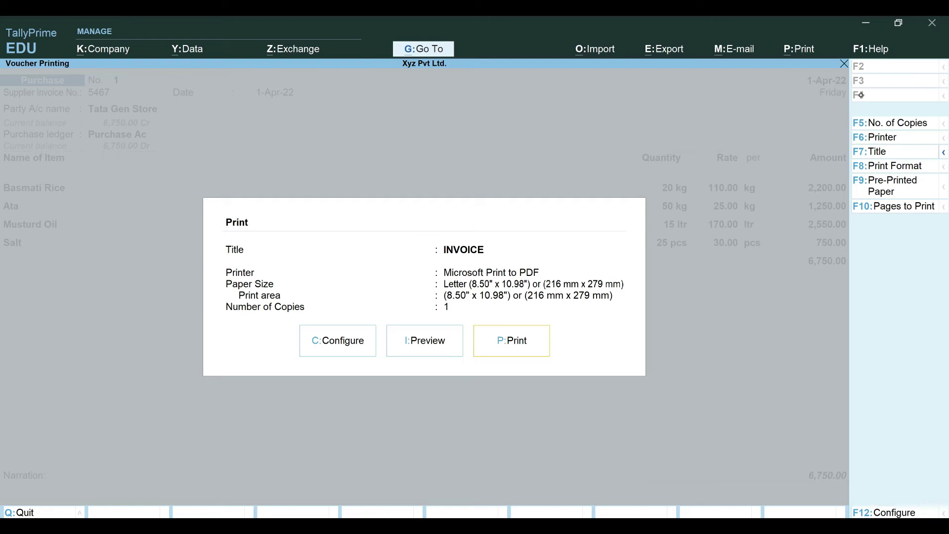
Look through the voucher's print configuration options and return to the print settings
{"action": "left_click", "coordinate": [370, 341]}
{"action": "left_click_drag", "start_coordinate": [486, 293], "coordinate": [689, 247]}
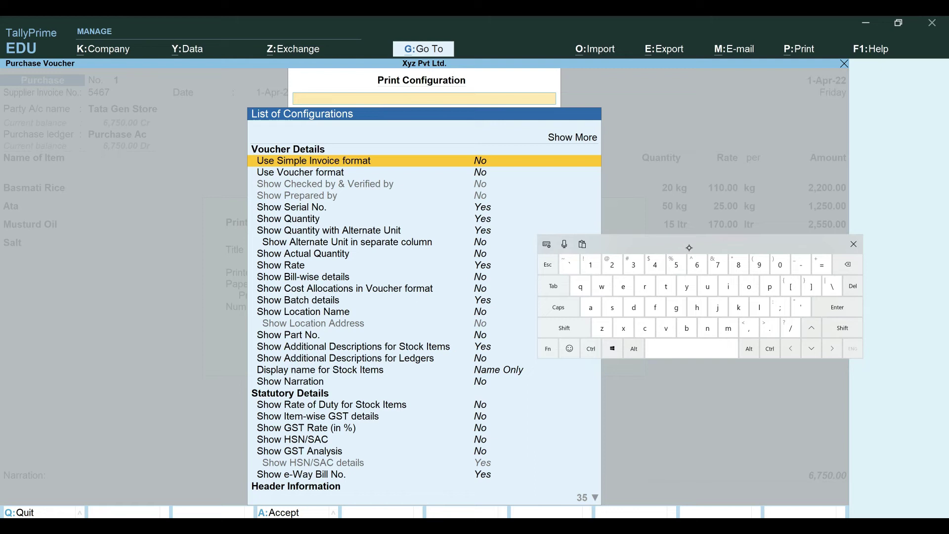
{"action": "left_click", "coordinate": [548, 264]}
{"action": "left_click_drag", "start_coordinate": [664, 250], "coordinate": [730, 365]}
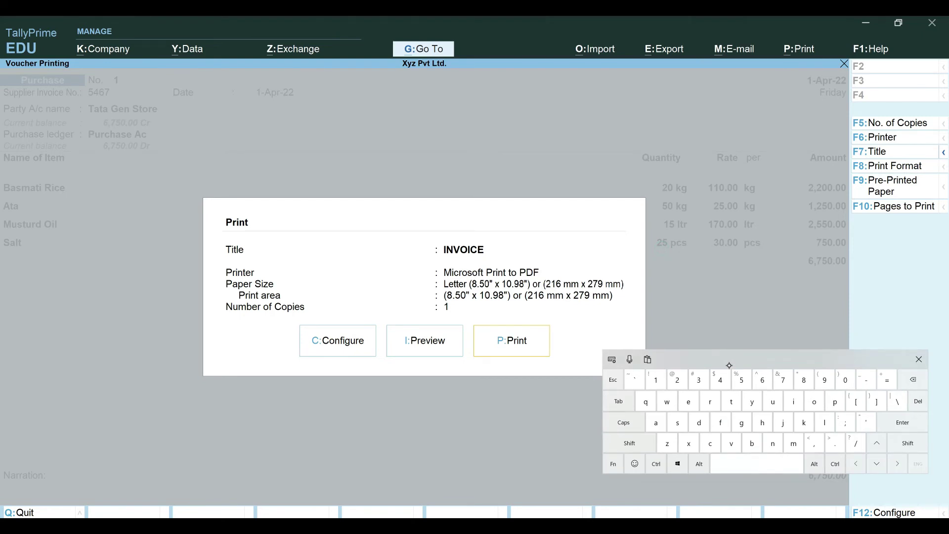
Preview the purchase invoice, zoom in to read its details, and close the preview
{"action": "left_click", "coordinate": [443, 341]}
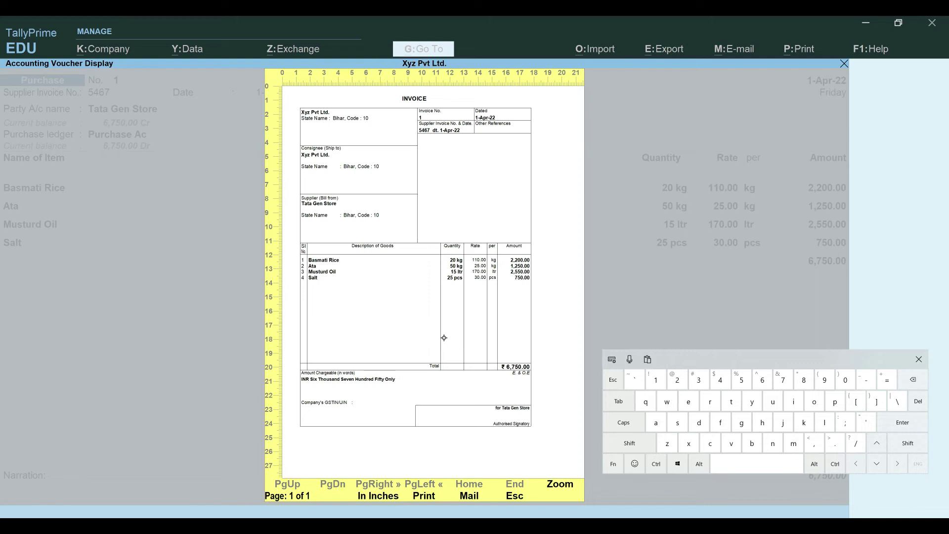
{"action": "left_click", "coordinate": [561, 474]}
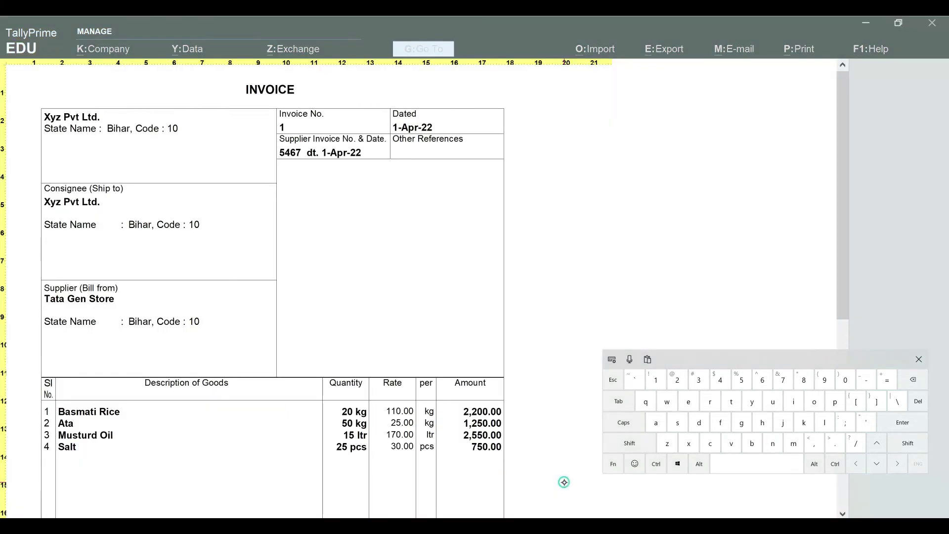
{"action": "mouse_move", "coordinate": [846, 195]}
{"action": "left_mouse_down"}
{"action": "mouse_move", "coordinate": [850, 360]}
{"action": "mouse_move", "coordinate": [844, 174]}
{"action": "left_mouse_up"}
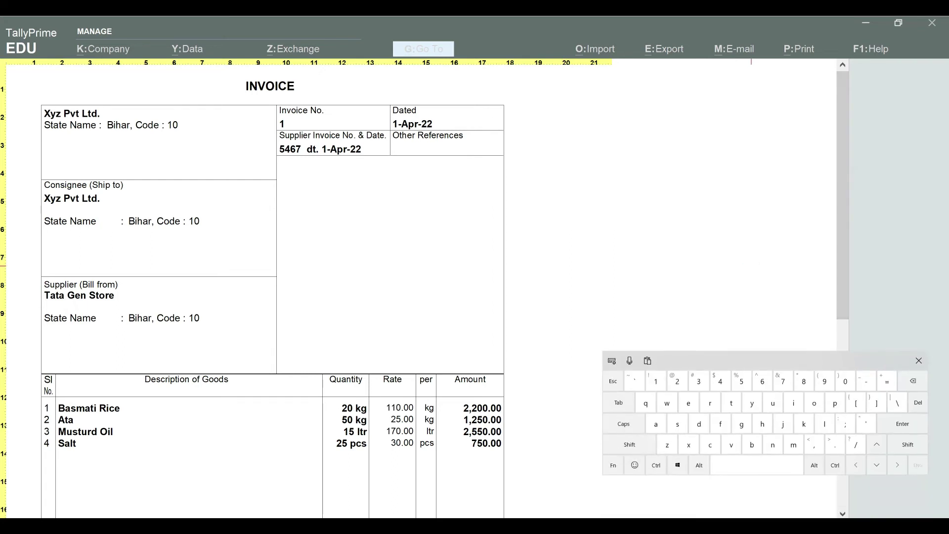
{"action": "key", "text": "Return"}
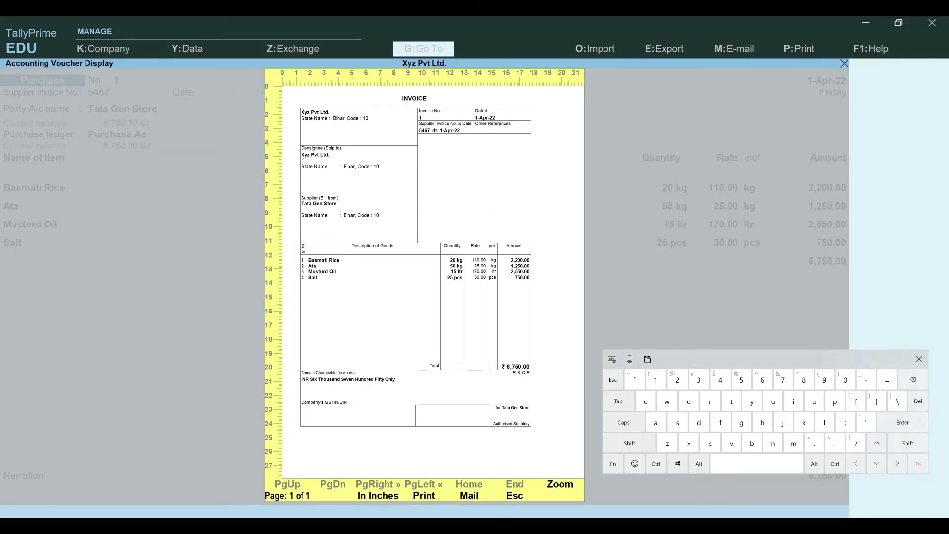
{"action": "key", "text": "Escape"}
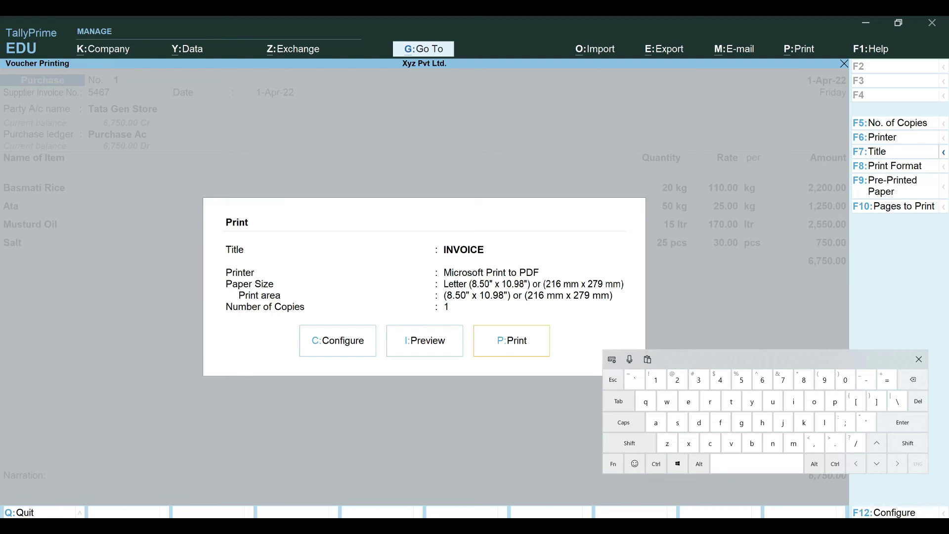
Print the purchase invoice to PDF, saving it on the Desktop as "tata gen store"
{"action": "left_click", "coordinate": [525, 345]}
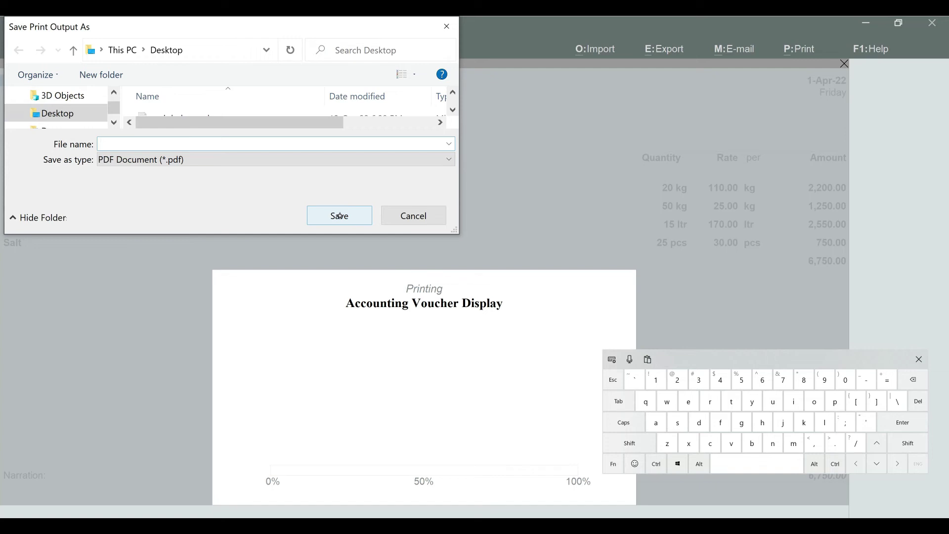
{"action": "left_click_drag", "start_coordinate": [456, 231], "coordinate": [559, 313]}
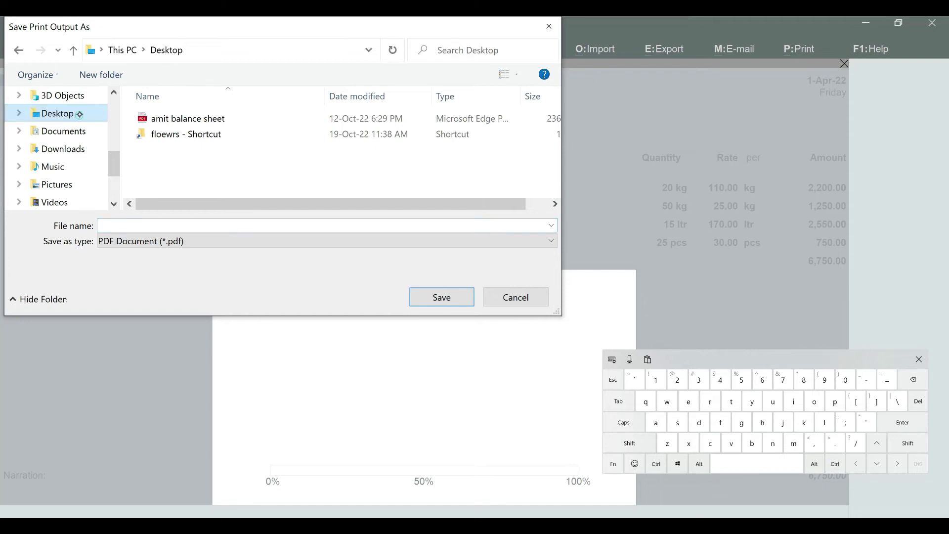
{"action": "left_click", "coordinate": [157, 226]}
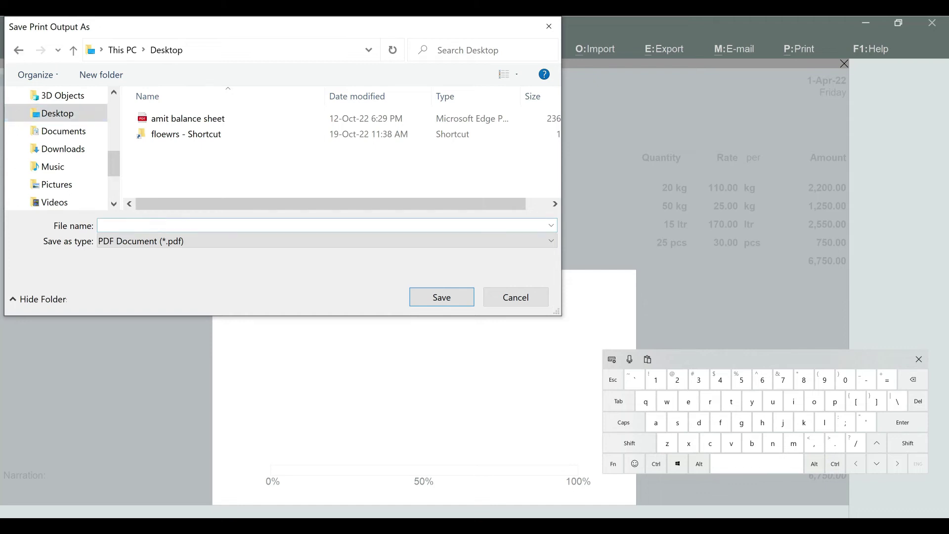
{"action": "left_click_drag", "start_coordinate": [713, 364], "coordinate": [652, 205]}
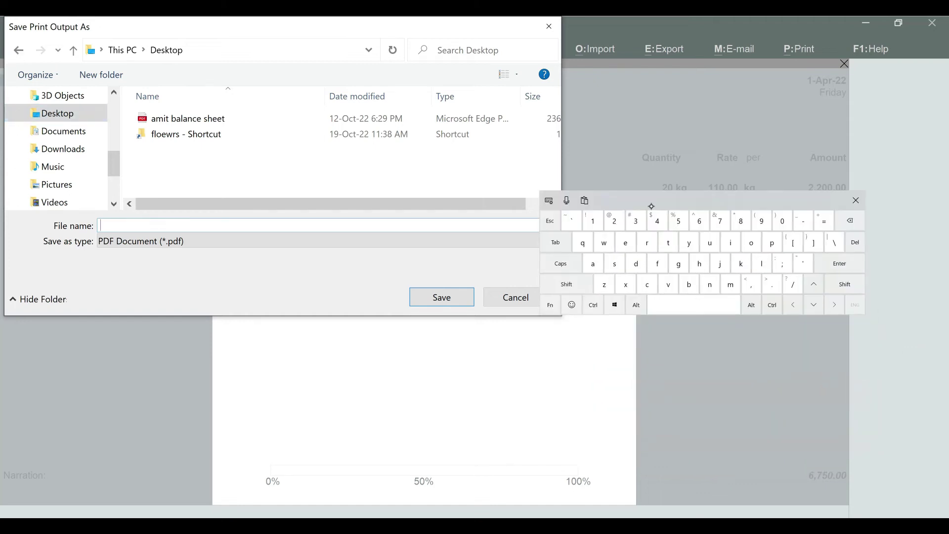
{"action": "left_click", "coordinate": [668, 242]}
{"action": "type", "text": "t"}
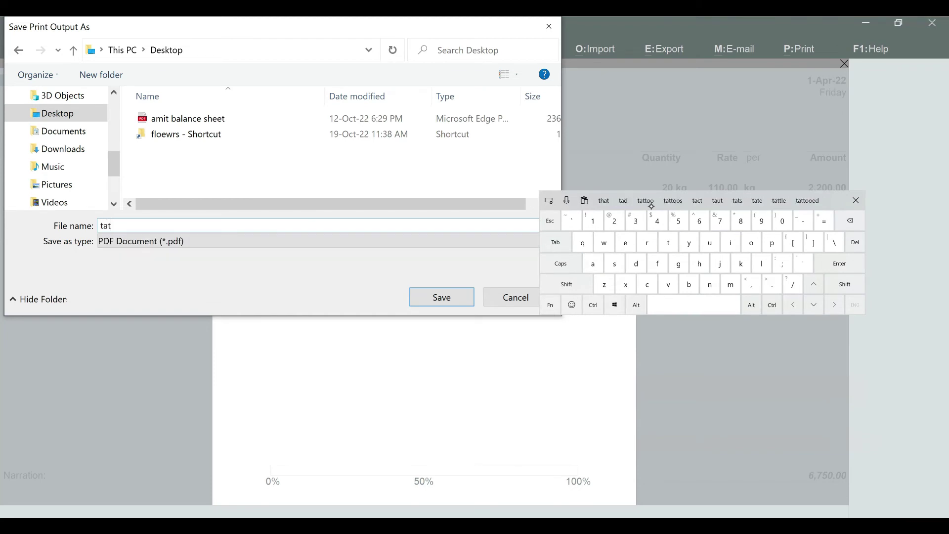
{"action": "type", "text": "a ge"}
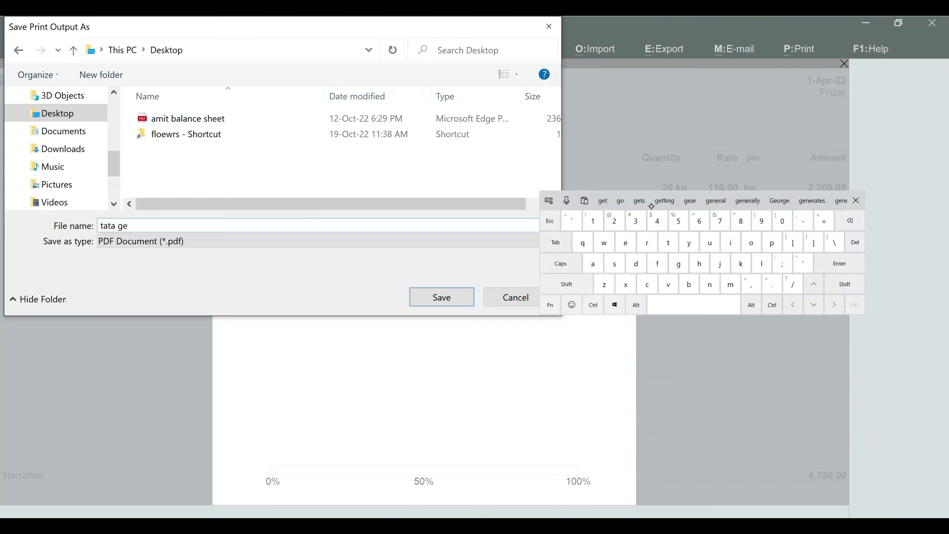
{"action": "type", "text": "n store"}
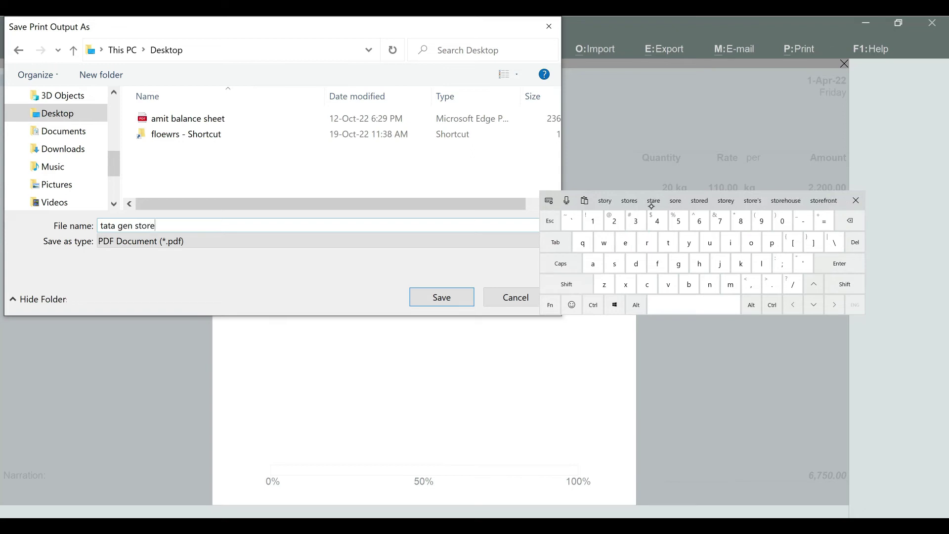
{"action": "key", "text": "Return"}
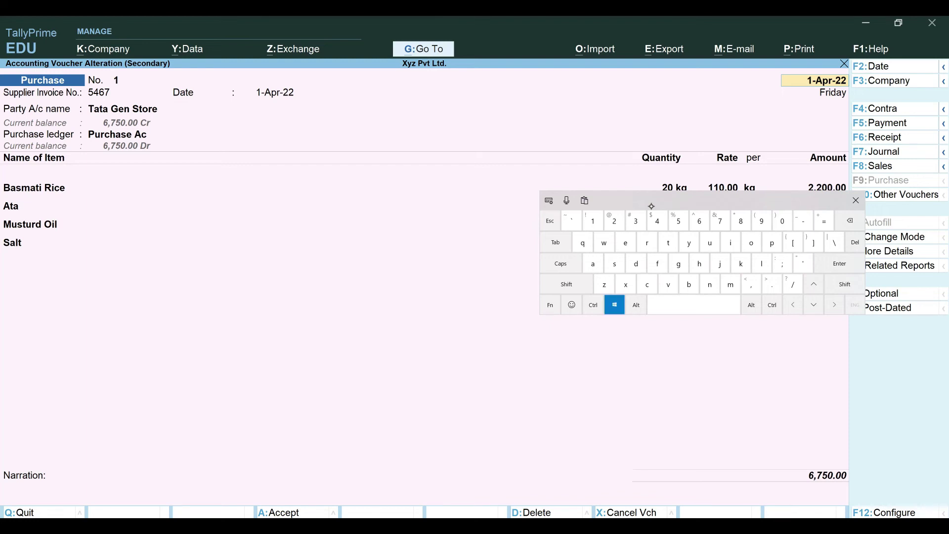
Open the "tata gen store" PDF from the desktop, read through the whole invoice, close it and return to TallyPrime
{"action": "key", "text": "super+d"}
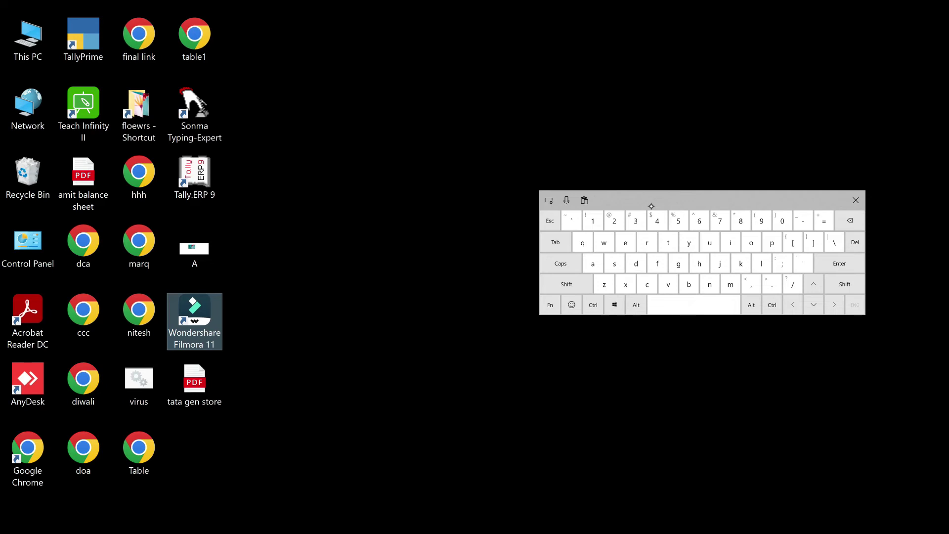
{"action": "double_click", "coordinate": [197, 381]}
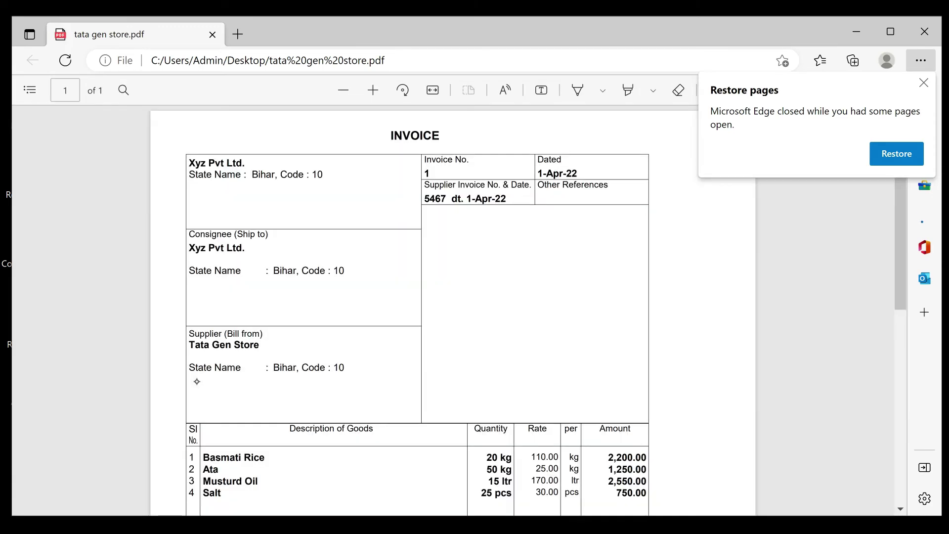
{"action": "left_click", "coordinate": [197, 381]}
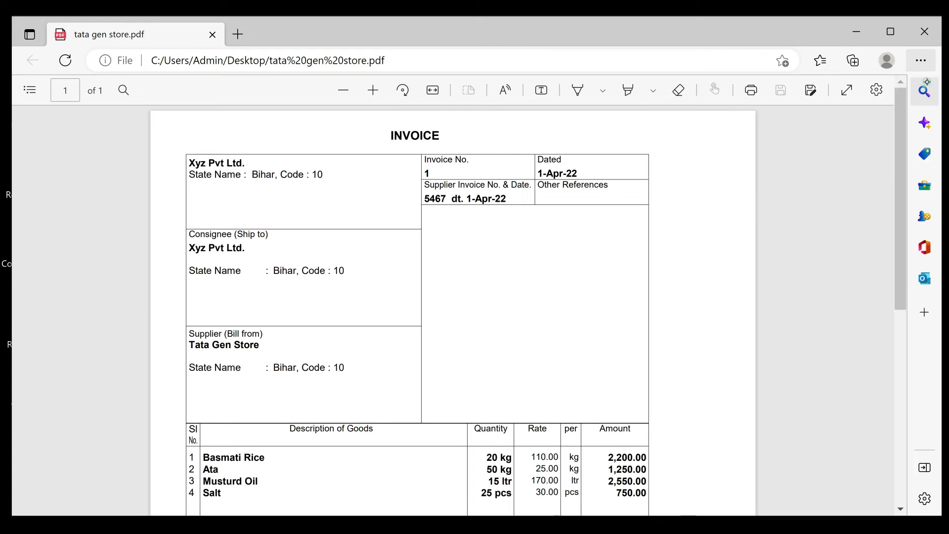
{"action": "scroll", "coordinate": [453, 297], "scroll_direction": "down", "scroll_amount": 3}
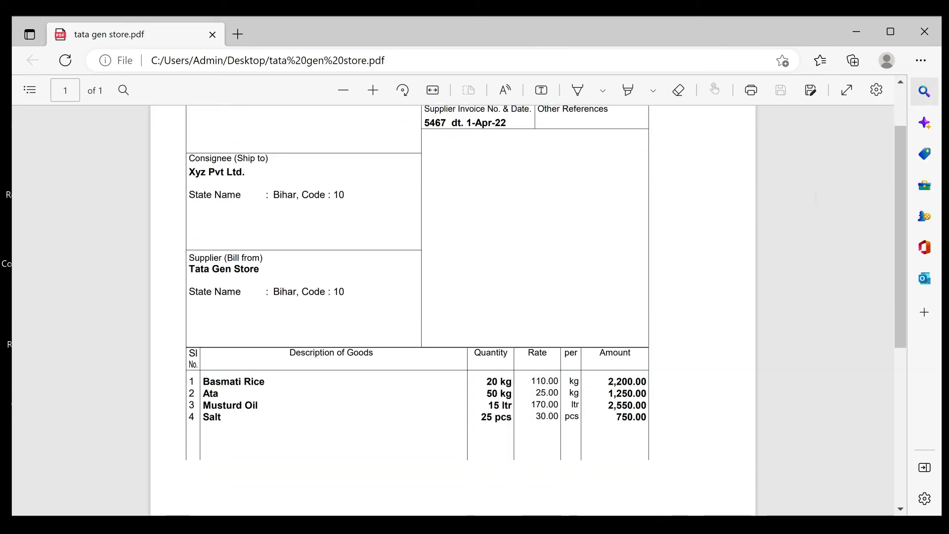
{"action": "scroll", "coordinate": [453, 296], "scroll_direction": "down", "scroll_amount": 2}
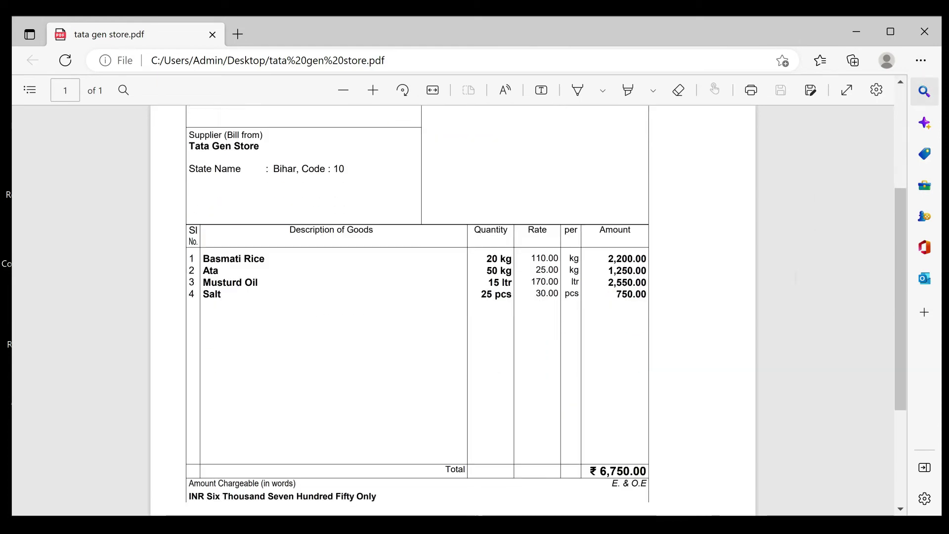
{"action": "scroll", "coordinate": [453, 297], "scroll_direction": "down", "scroll_amount": 2}
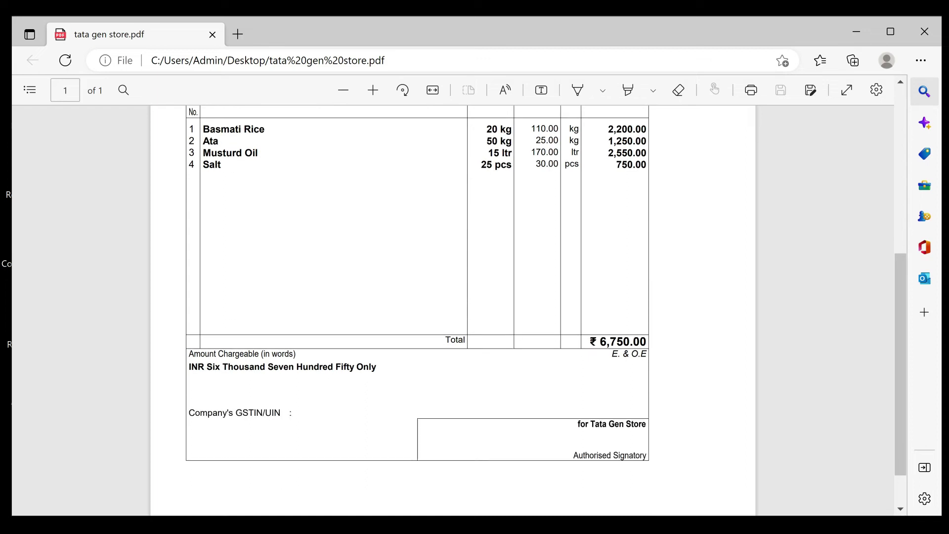
{"action": "scroll", "coordinate": [453, 297], "scroll_direction": "up", "scroll_amount": 7}
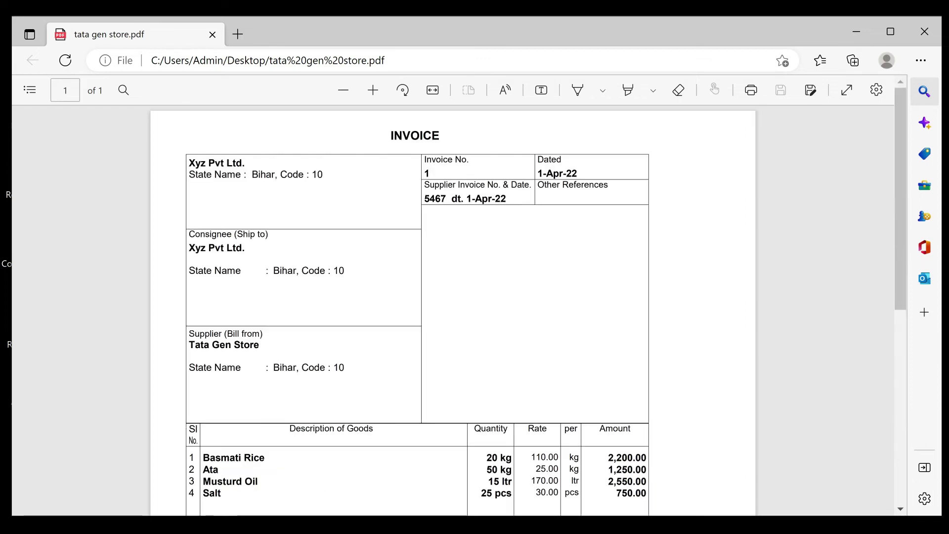
{"action": "left_click", "coordinate": [924, 31]}
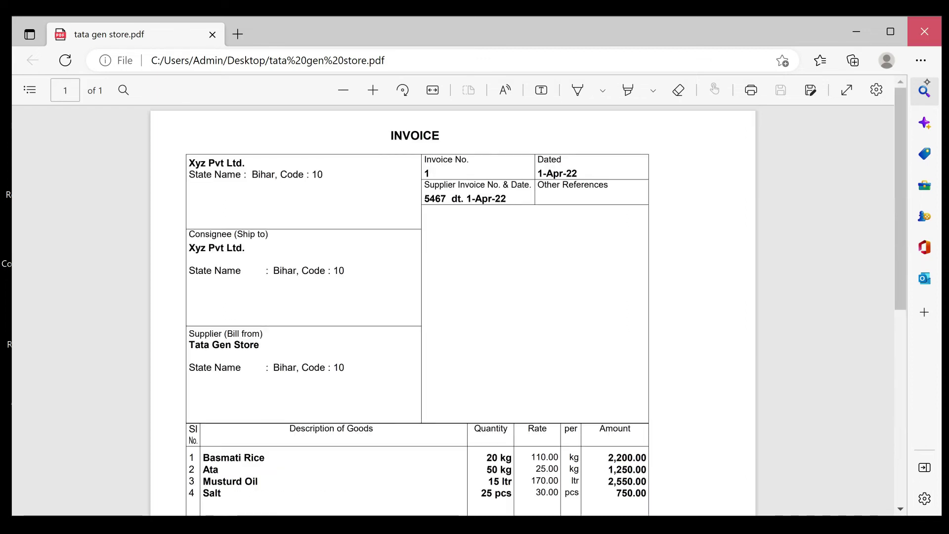
{"action": "key", "text": "alt+Tab"}
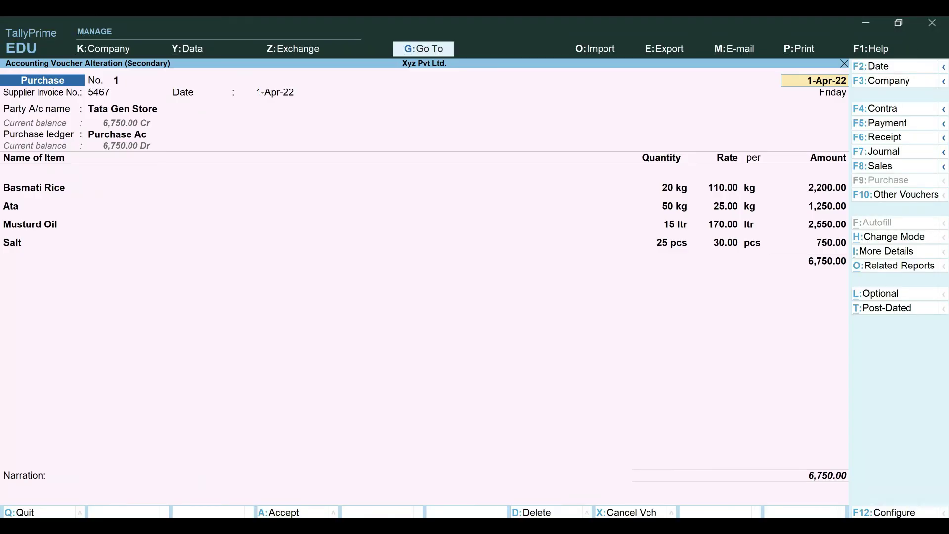
Switch to the Teach Infinity whiteboard, handwrite the question heading "Sold goods to" with the customer's name, and erase the stray text beside it
{"action": "key", "text": "alt+Tab"}
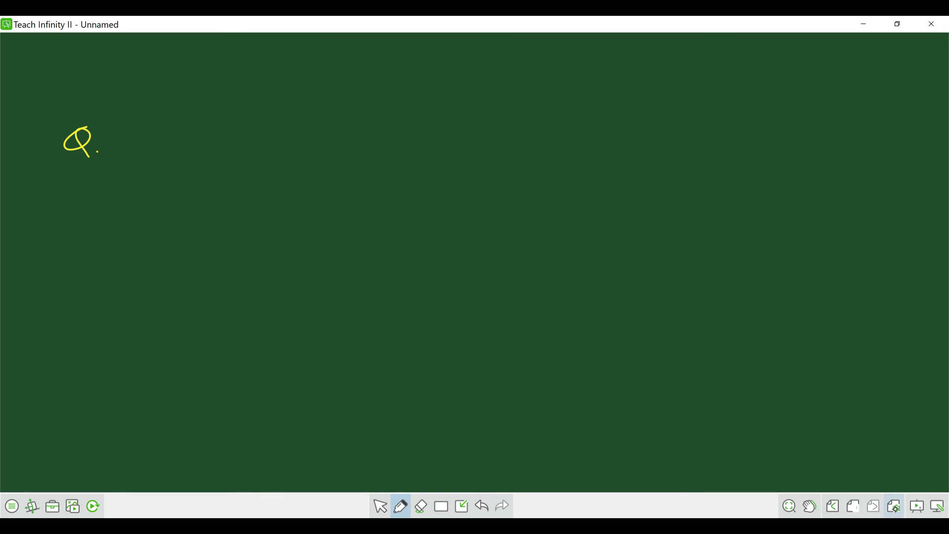
{"action": "mouse_move", "coordinate": [149, 123]}
{"action": "left_mouse_down"}
{"action": "mouse_move", "coordinate": [134, 127]}
{"action": "mouse_move", "coordinate": [128, 144]}
{"action": "mouse_move", "coordinate": [168, 140]}
{"action": "mouse_move", "coordinate": [172, 157]}
{"action": "left_mouse_up"}
{"action": "mouse_move", "coordinate": [189, 142]}
{"action": "left_mouse_down"}
{"action": "mouse_move", "coordinate": [179, 149]}
{"action": "mouse_move", "coordinate": [192, 152]}
{"action": "left_mouse_up"}
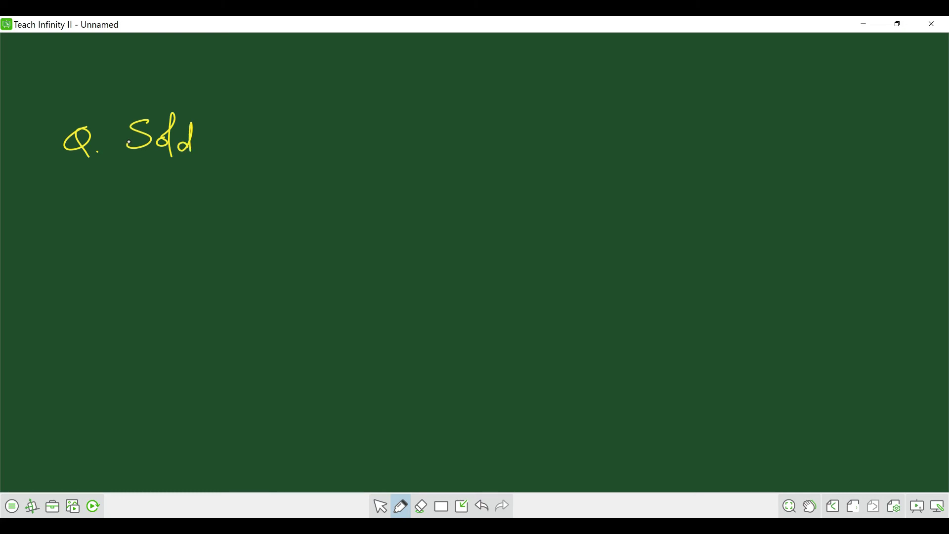
{"action": "mouse_move", "coordinate": [241, 126]}
{"action": "left_mouse_down"}
{"action": "mouse_move", "coordinate": [231, 157]}
{"action": "mouse_move", "coordinate": [252, 140]}
{"action": "mouse_move", "coordinate": [328, 145]}
{"action": "mouse_move", "coordinate": [362, 120]}
{"action": "mouse_move", "coordinate": [378, 137]}
{"action": "mouse_move", "coordinate": [401, 106]}
{"action": "mouse_move", "coordinate": [415, 134]}
{"action": "mouse_move", "coordinate": [456, 134]}
{"action": "mouse_move", "coordinate": [460, 121]}
{"action": "mouse_move", "coordinate": [484, 115]}
{"action": "mouse_move", "coordinate": [491, 126]}
{"action": "mouse_move", "coordinate": [537, 127]}
{"action": "mouse_move", "coordinate": [544, 116]}
{"action": "mouse_move", "coordinate": [552, 131]}
{"action": "mouse_move", "coordinate": [531, 121]}
{"action": "mouse_move", "coordinate": [456, 127]}
{"action": "mouse_move", "coordinate": [463, 110]}
{"action": "mouse_move", "coordinate": [463, 118]}
{"action": "mouse_move", "coordinate": [498, 119]}
{"action": "left_mouse_up"}
{"action": "key", "text": "e"}
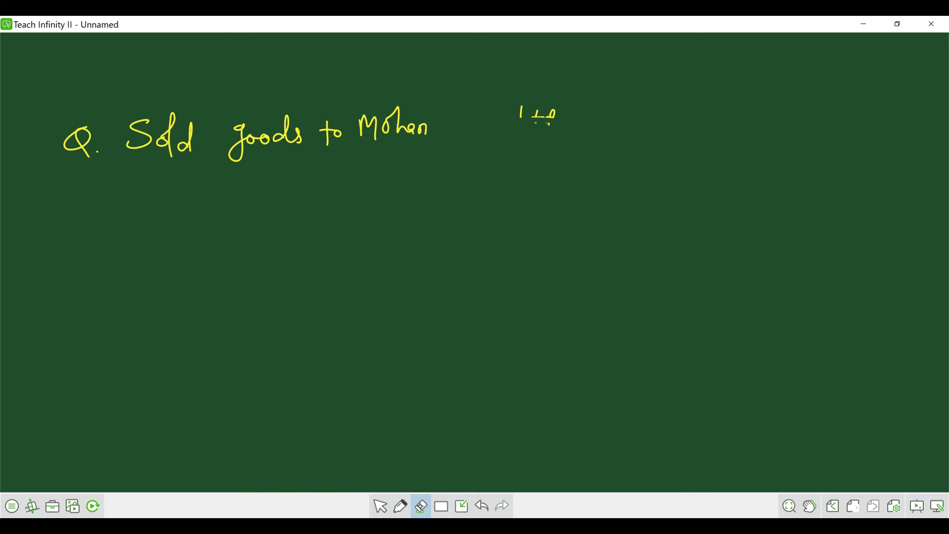
{"action": "mouse_move", "coordinate": [547, 117]}
{"action": "left_mouse_down"}
{"action": "mouse_move", "coordinate": [553, 111]}
{"action": "mouse_move", "coordinate": [537, 118]}
{"action": "left_mouse_up"}
{"action": "left_click", "coordinate": [400, 506]}
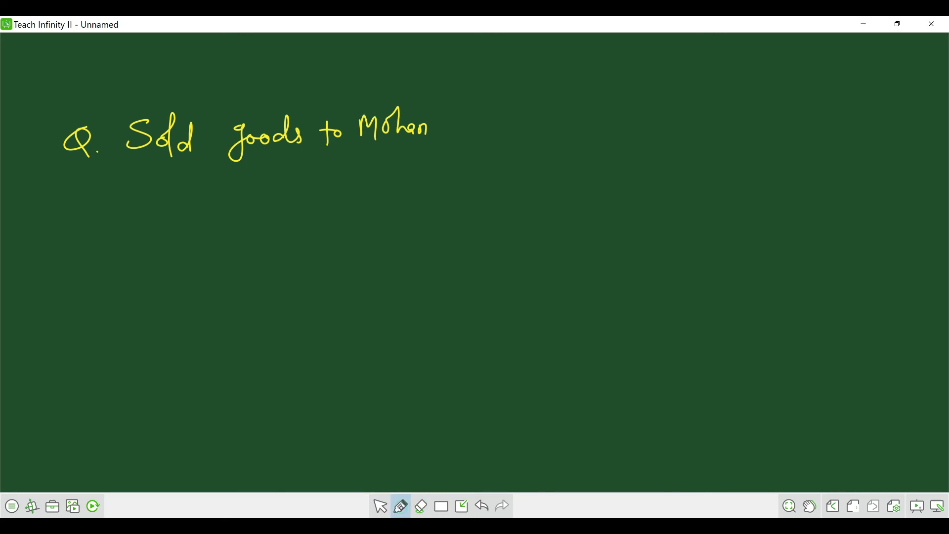
Handwrite the numbered first item, "18 kg Rice @ 125", under the question heading
{"action": "mouse_move", "coordinate": [192, 191]}
{"action": "left_mouse_down"}
{"action": "mouse_move", "coordinate": [193, 204]}
{"action": "mouse_move", "coordinate": [204, 187]}
{"action": "mouse_move", "coordinate": [187, 186]}
{"action": "left_mouse_up"}
{"action": "mouse_move", "coordinate": [240, 184]}
{"action": "left_mouse_down"}
{"action": "mouse_move", "coordinate": [239, 197]}
{"action": "mouse_move", "coordinate": [260, 181]}
{"action": "left_mouse_up"}
{"action": "mouse_move", "coordinate": [275, 184]}
{"action": "left_mouse_down"}
{"action": "mouse_move", "coordinate": [273, 196]}
{"action": "mouse_move", "coordinate": [283, 195]}
{"action": "left_mouse_up"}
{"action": "left_click_drag", "start_coordinate": [299, 184], "coordinate": [291, 208]}
{"action": "left_click_drag", "start_coordinate": [346, 181], "coordinate": [345, 193]}
{"action": "mouse_move", "coordinate": [345, 173]}
{"action": "left_mouse_down"}
{"action": "mouse_move", "coordinate": [361, 189]}
{"action": "mouse_move", "coordinate": [393, 188]}
{"action": "left_mouse_up"}
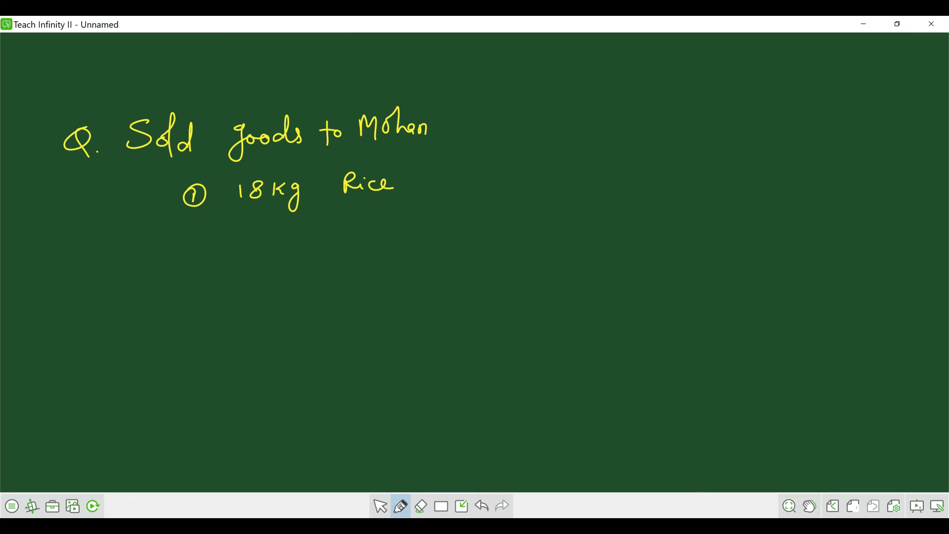
{"action": "mouse_move", "coordinate": [448, 171]}
{"action": "left_mouse_down"}
{"action": "mouse_move", "coordinate": [440, 177]}
{"action": "mouse_move", "coordinate": [454, 180]}
{"action": "mouse_move", "coordinate": [465, 179]}
{"action": "mouse_move", "coordinate": [454, 171]}
{"action": "mouse_move", "coordinate": [486, 179]}
{"action": "mouse_move", "coordinate": [501, 169]}
{"action": "mouse_move", "coordinate": [511, 180]}
{"action": "left_mouse_up"}
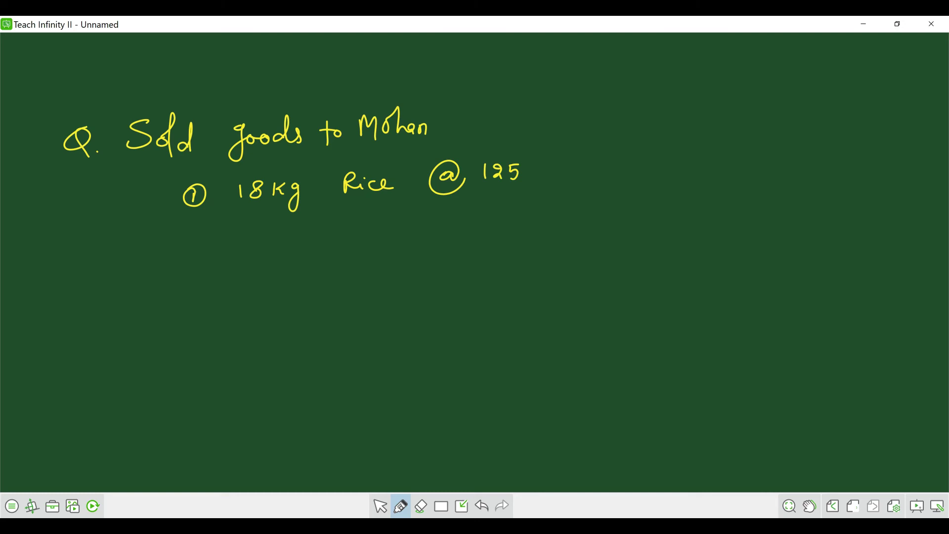
Handwrite the numbered second item, "45 kg Atta @ 28", below the rice line
{"action": "left_click_drag", "start_coordinate": [191, 239], "coordinate": [190, 250]}
{"action": "mouse_move", "coordinate": [199, 237]}
{"action": "left_mouse_down"}
{"action": "mouse_move", "coordinate": [204, 260]}
{"action": "mouse_move", "coordinate": [197, 228]}
{"action": "left_mouse_up"}
{"action": "mouse_move", "coordinate": [245, 226]}
{"action": "left_mouse_down"}
{"action": "mouse_move", "coordinate": [263, 243]}
{"action": "mouse_move", "coordinate": [301, 235]}
{"action": "mouse_move", "coordinate": [298, 259]}
{"action": "left_mouse_up"}
{"action": "mouse_move", "coordinate": [348, 224]}
{"action": "left_mouse_down"}
{"action": "mouse_move", "coordinate": [342, 237]}
{"action": "mouse_move", "coordinate": [374, 222]}
{"action": "mouse_move", "coordinate": [387, 235]}
{"action": "mouse_move", "coordinate": [372, 221]}
{"action": "mouse_move", "coordinate": [430, 222]}
{"action": "mouse_move", "coordinate": [413, 218]}
{"action": "mouse_move", "coordinate": [447, 230]}
{"action": "mouse_move", "coordinate": [486, 214]}
{"action": "left_mouse_up"}
Handwrite the numbered third item, "12 Ltr oil @ 180", and add the circled number iv below it
{"action": "left_click_drag", "start_coordinate": [185, 290], "coordinate": [197, 302]}
{"action": "mouse_move", "coordinate": [184, 282]}
{"action": "left_mouse_down"}
{"action": "mouse_move", "coordinate": [179, 302]}
{"action": "mouse_move", "coordinate": [187, 280]}
{"action": "left_mouse_up"}
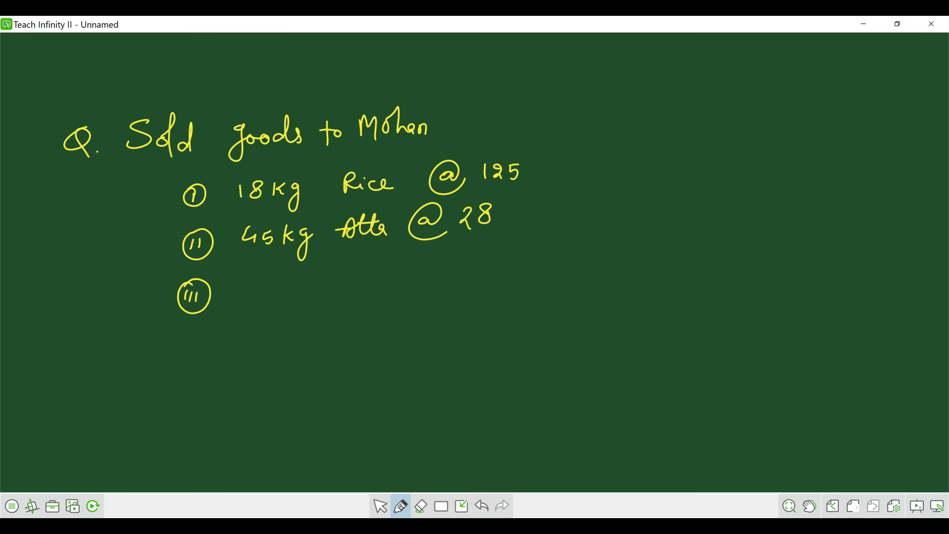
{"action": "mouse_move", "coordinate": [247, 277]}
{"action": "left_mouse_down"}
{"action": "mouse_move", "coordinate": [247, 293]}
{"action": "mouse_move", "coordinate": [295, 286]}
{"action": "left_mouse_up"}
{"action": "mouse_move", "coordinate": [302, 272]}
{"action": "left_mouse_down"}
{"action": "mouse_move", "coordinate": [302, 285]}
{"action": "mouse_move", "coordinate": [378, 269]}
{"action": "mouse_move", "coordinate": [390, 280]}
{"action": "left_mouse_up"}
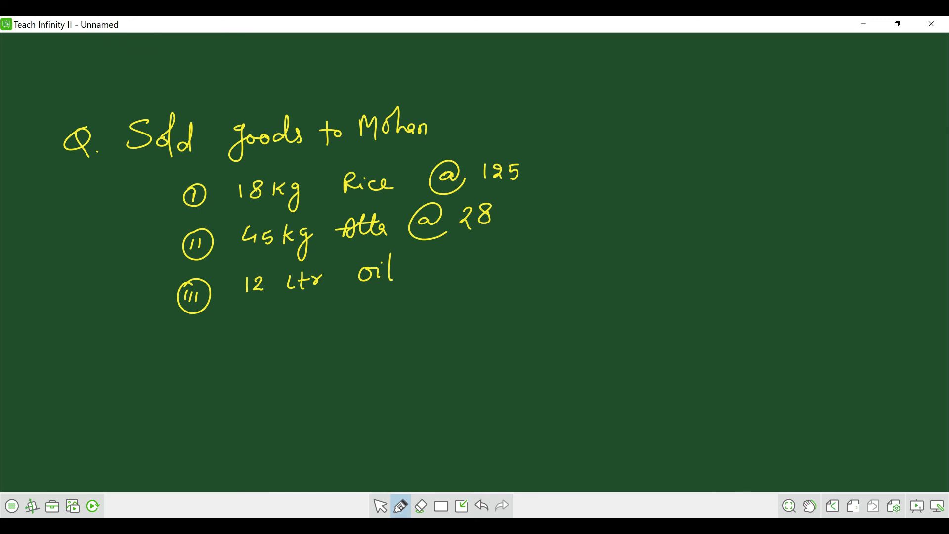
{"action": "mouse_move", "coordinate": [432, 261]}
{"action": "left_mouse_down"}
{"action": "mouse_move", "coordinate": [440, 280]}
{"action": "mouse_move", "coordinate": [450, 270]}
{"action": "left_mouse_up"}
{"action": "mouse_move", "coordinate": [469, 250]}
{"action": "left_mouse_down"}
{"action": "mouse_move", "coordinate": [466, 266]}
{"action": "mouse_move", "coordinate": [481, 263]}
{"action": "mouse_move", "coordinate": [485, 247]}
{"action": "mouse_move", "coordinate": [499, 262]}
{"action": "mouse_move", "coordinate": [501, 250]}
{"action": "left_mouse_up"}
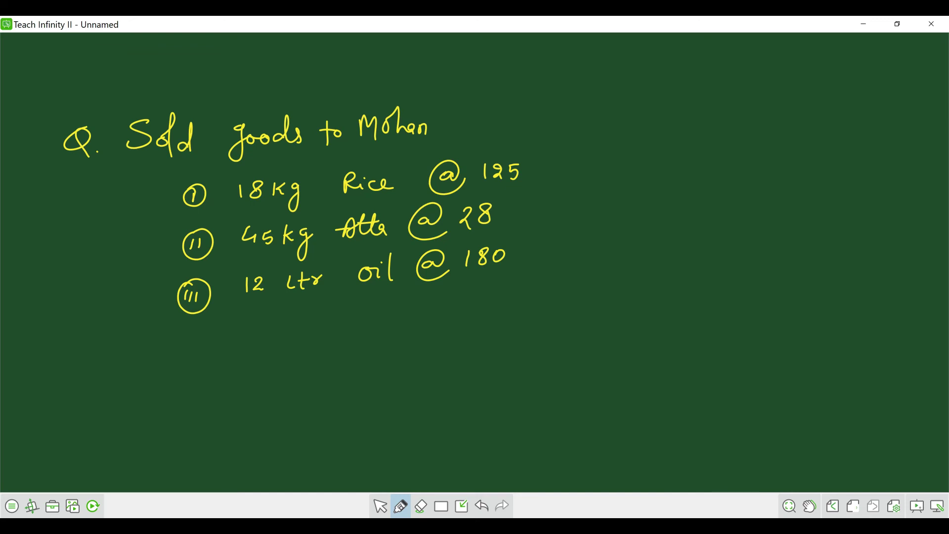
{"action": "mouse_move", "coordinate": [178, 334]}
{"action": "left_mouse_down"}
{"action": "mouse_move", "coordinate": [179, 346]}
{"action": "mouse_move", "coordinate": [198, 334]}
{"action": "mouse_move", "coordinate": [185, 330]}
{"action": "left_mouse_up"}
{"action": "mouse_move", "coordinate": [235, 325]}
{"action": "left_mouse_down"}
{"action": "mouse_move", "coordinate": [243, 336]}
{"action": "mouse_move", "coordinate": [253, 322]}
{"action": "mouse_move", "coordinate": [275, 332]}
{"action": "mouse_move", "coordinate": [278, 322]}
{"action": "mouse_move", "coordinate": [301, 322]}
{"action": "left_mouse_up"}
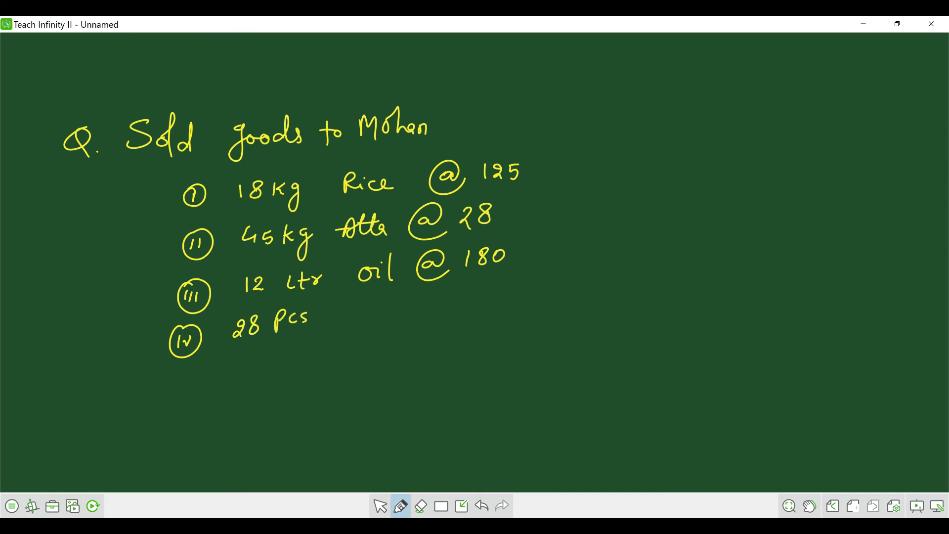
{"action": "left_click", "coordinate": [481, 506]}
{"action": "left_click", "coordinate": [482, 505]}
{"action": "left_click", "coordinate": [481, 506]}
{"action": "left_click", "coordinate": [482, 505]}
{"action": "left_click", "coordinate": [482, 505]}
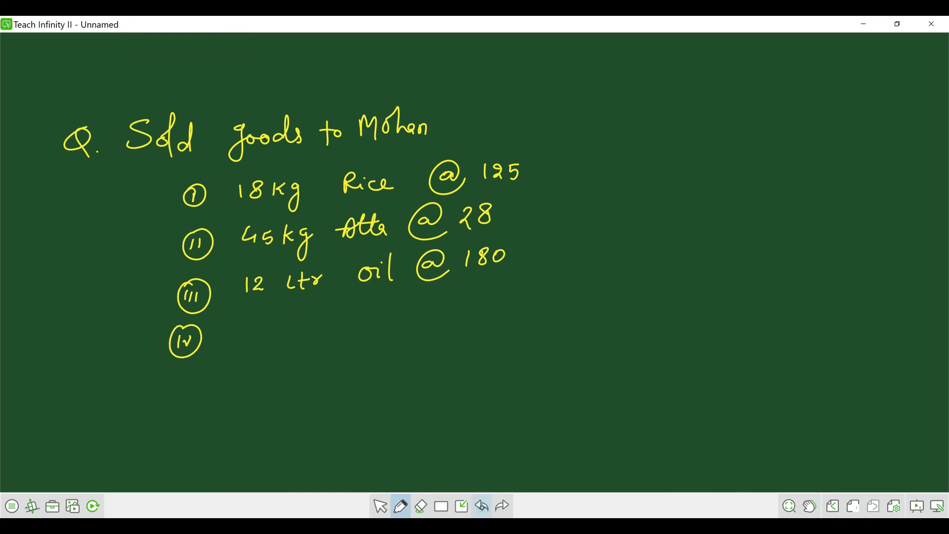
Handwrite "23 Pcs salt @ 35" as the fourth item, beside the circled number iv
{"action": "mouse_move", "coordinate": [239, 324]}
{"action": "left_mouse_down"}
{"action": "mouse_move", "coordinate": [242, 338]}
{"action": "mouse_move", "coordinate": [301, 324]}
{"action": "left_mouse_up"}
{"action": "left_click_drag", "start_coordinate": [318, 309], "coordinate": [314, 322]}
{"action": "mouse_move", "coordinate": [365, 301]}
{"action": "left_mouse_down"}
{"action": "mouse_move", "coordinate": [362, 322]}
{"action": "mouse_move", "coordinate": [410, 297]}
{"action": "mouse_move", "coordinate": [408, 319]}
{"action": "left_mouse_up"}
{"action": "mouse_move", "coordinate": [405, 304]}
{"action": "left_mouse_down"}
{"action": "mouse_move", "coordinate": [451, 312]}
{"action": "mouse_move", "coordinate": [478, 293]}
{"action": "mouse_move", "coordinate": [472, 305]}
{"action": "mouse_move", "coordinate": [491, 295]}
{"action": "mouse_move", "coordinate": [490, 305]}
{"action": "left_mouse_up"}
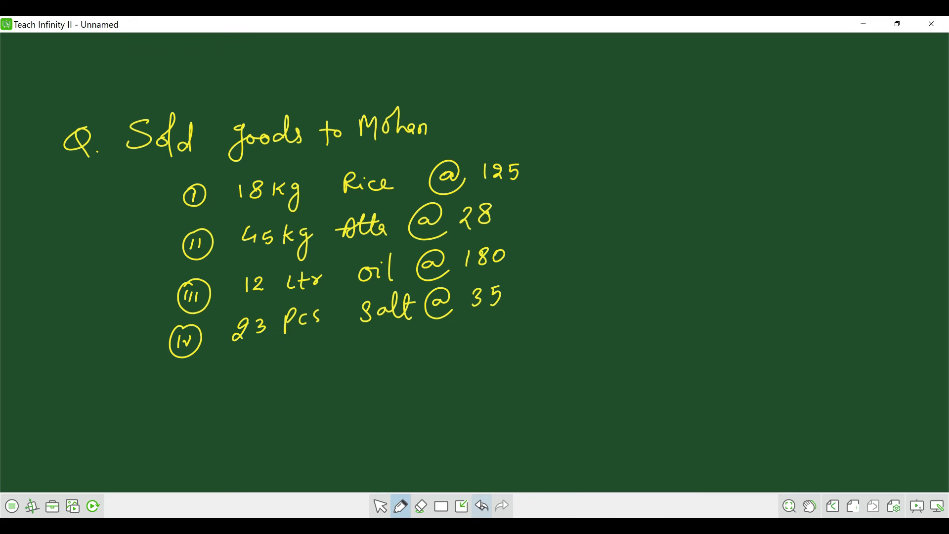
{"action": "left_click_drag", "start_coordinate": [445, 140], "coordinate": [350, 143]}
Switch to TallyPrime and start a new Sales voucher for Xyz Pvt Ltd
{"action": "key", "text": "alt+Tab"}
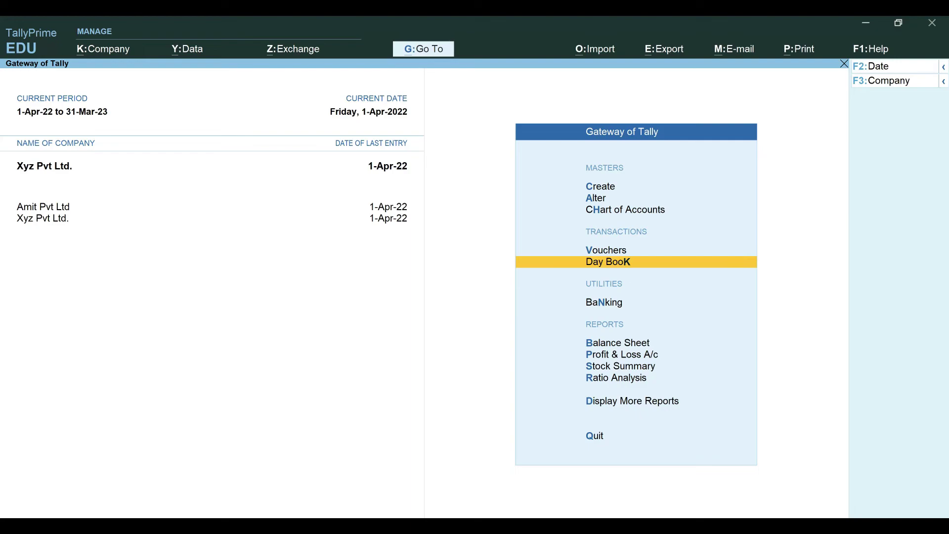
{"action": "key", "text": "alt+Tab"}
{"action": "left_click", "coordinate": [615, 250]}
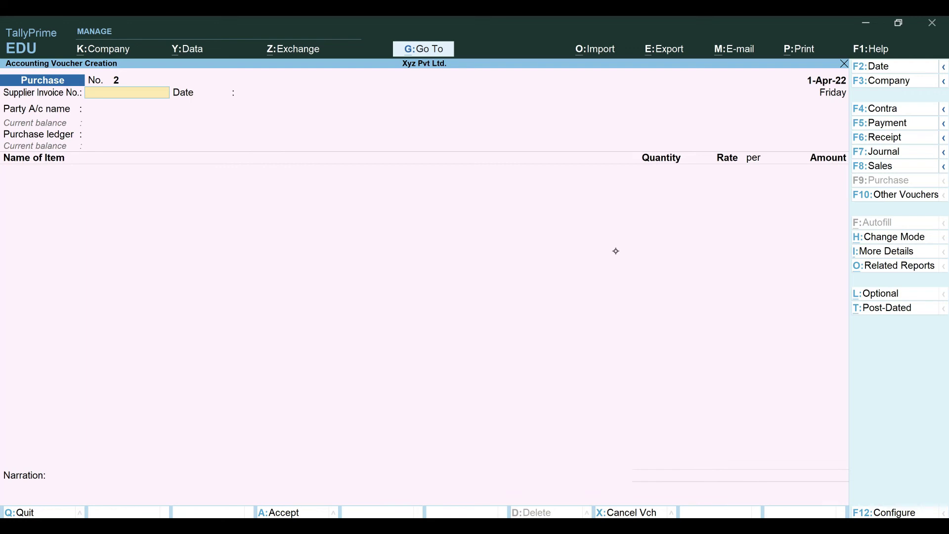
{"action": "left_click", "coordinate": [879, 168]}
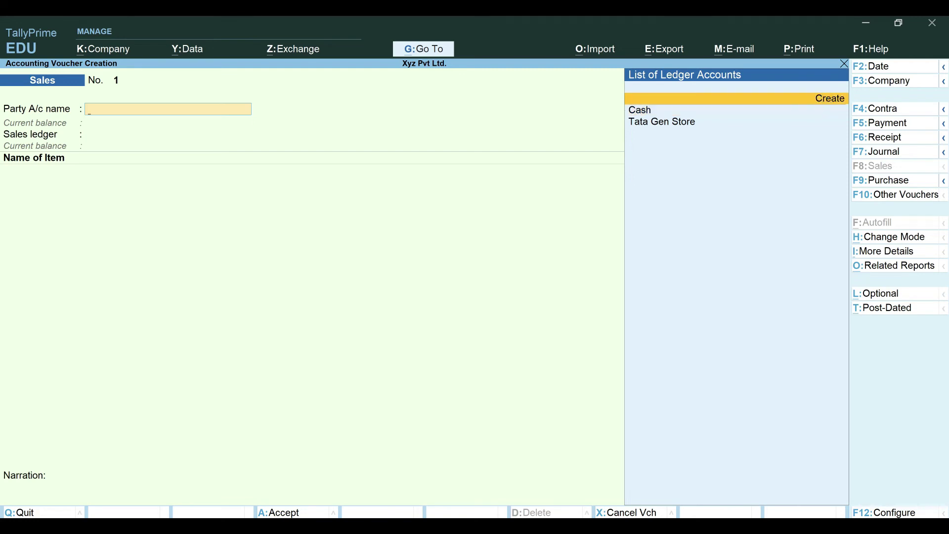
Create the customer's ledger under Sundry Debtors as the voucher's party account, and accept the dispatch and party details without entries
{"action": "left_click_drag", "start_coordinate": [805, 83], "coordinate": [779, 250]}
{"action": "key", "text": "Return"}
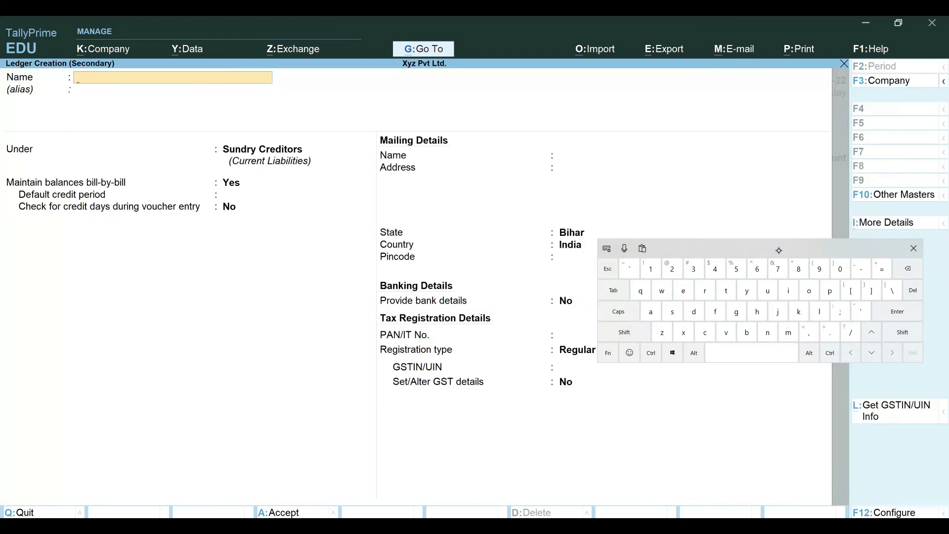
{"action": "type", "text": "Mo"}
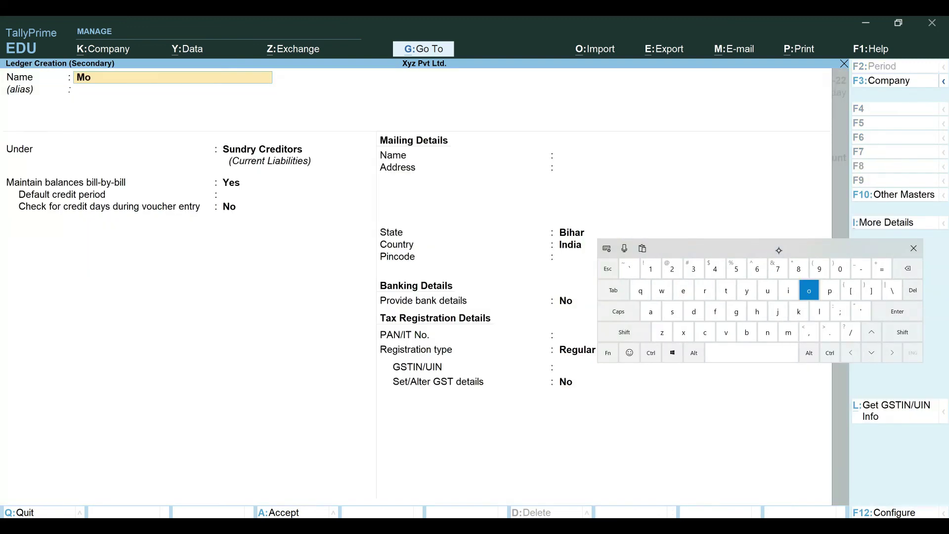
{"action": "type", "text": "han "}
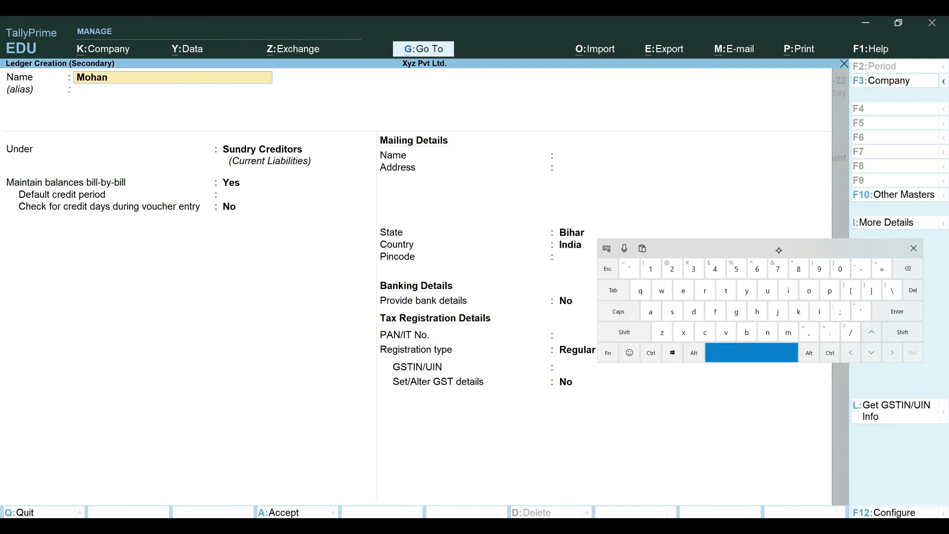
{"action": "type", "text": "Ac"}
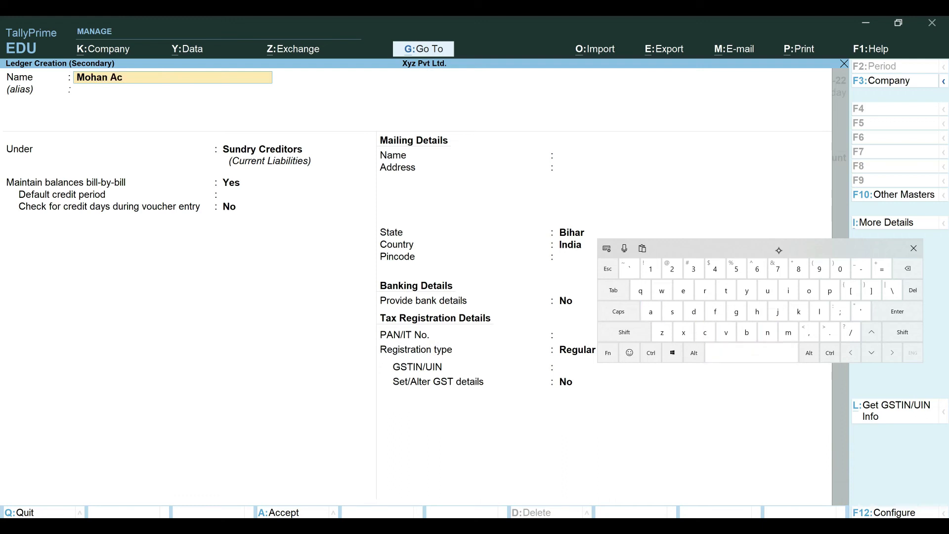
{"action": "key", "text": "Return"}
{"action": "key", "text": "Return"}
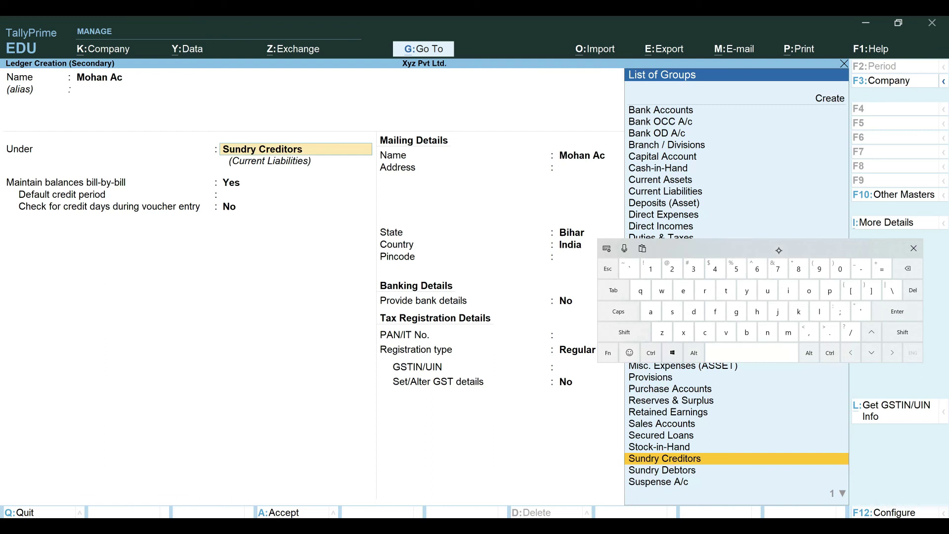
{"action": "type", "text": "Su"}
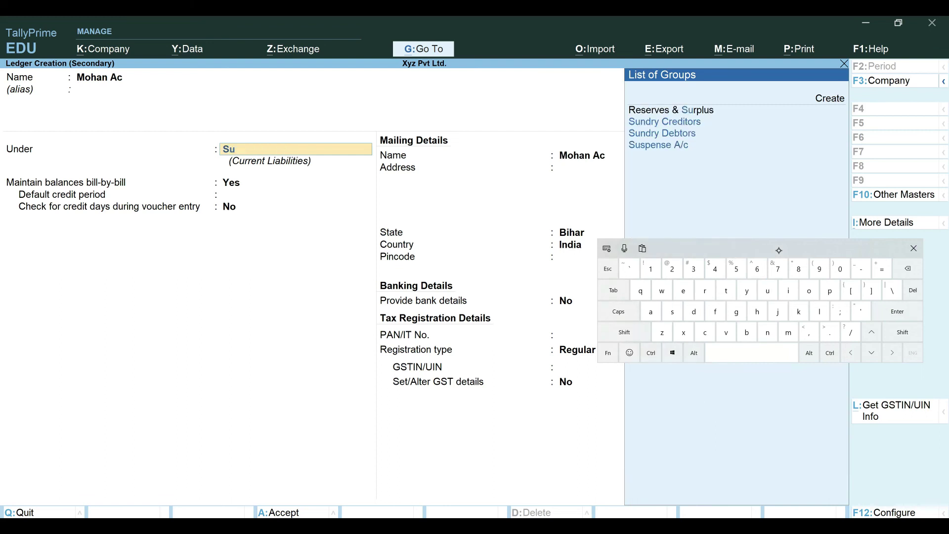
{"action": "left_click", "coordinate": [683, 133]}
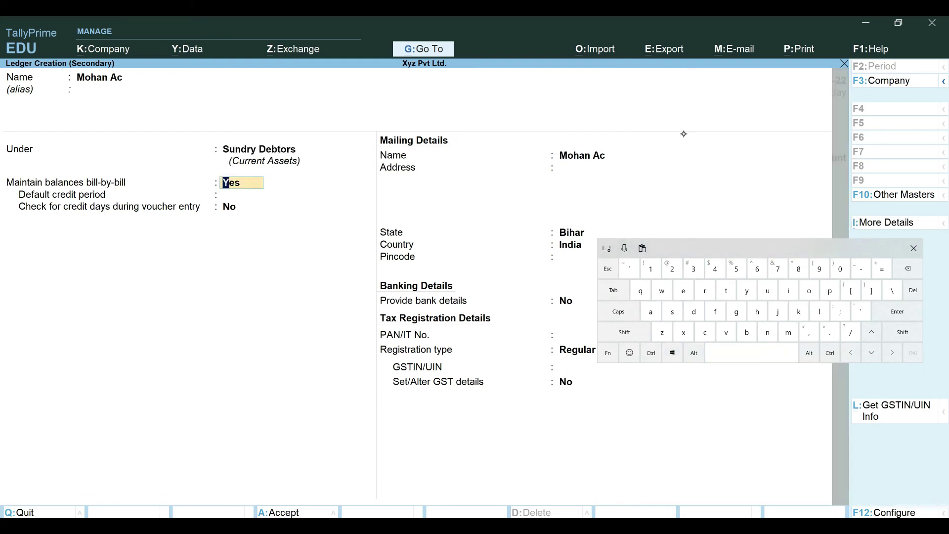
{"action": "key", "text": "ctrl+a"}
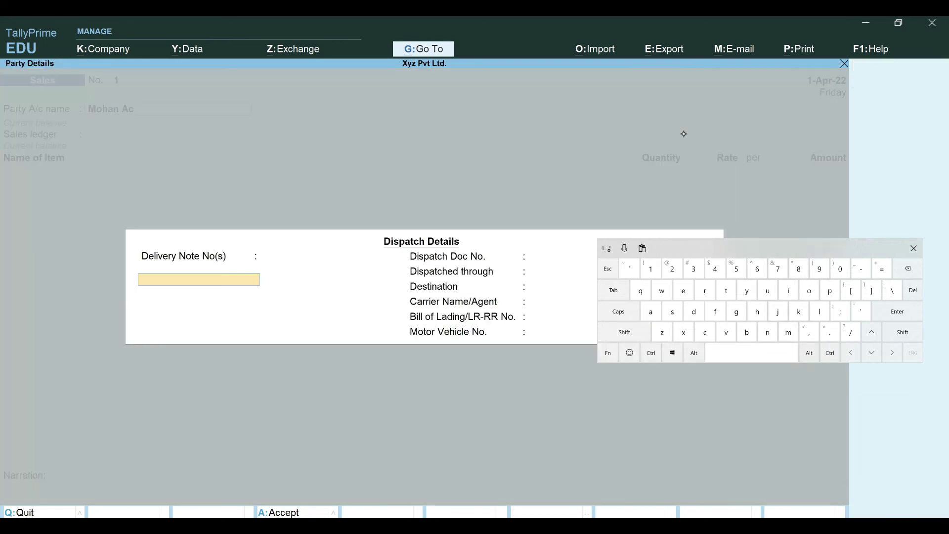
{"action": "key", "text": "ctrl+a"}
{"action": "key", "text": "ctrl+a"}
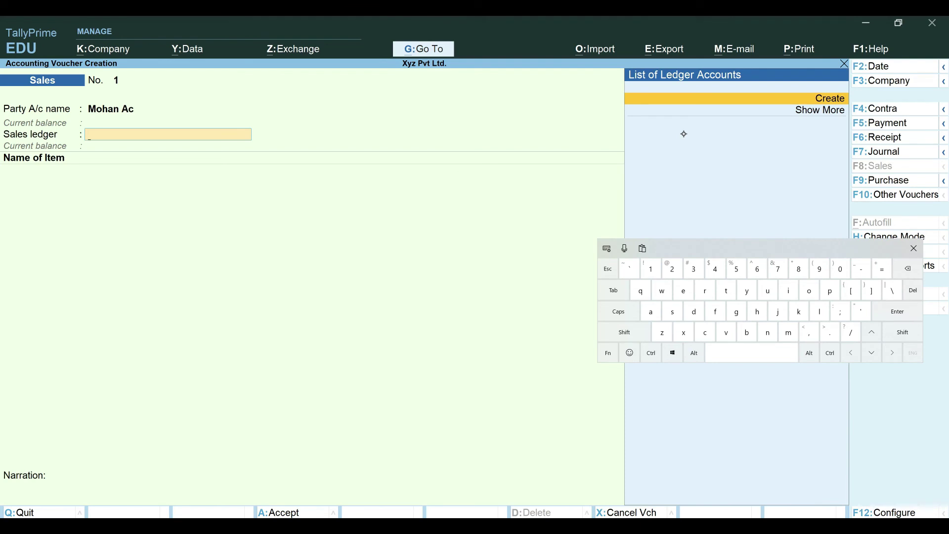
Create a ledger named Sales Ac under Sales Accounts and use it as the voucher's sales ledger
{"action": "left_click", "coordinate": [825, 101]}
{"action": "type", "text": "Sales"}
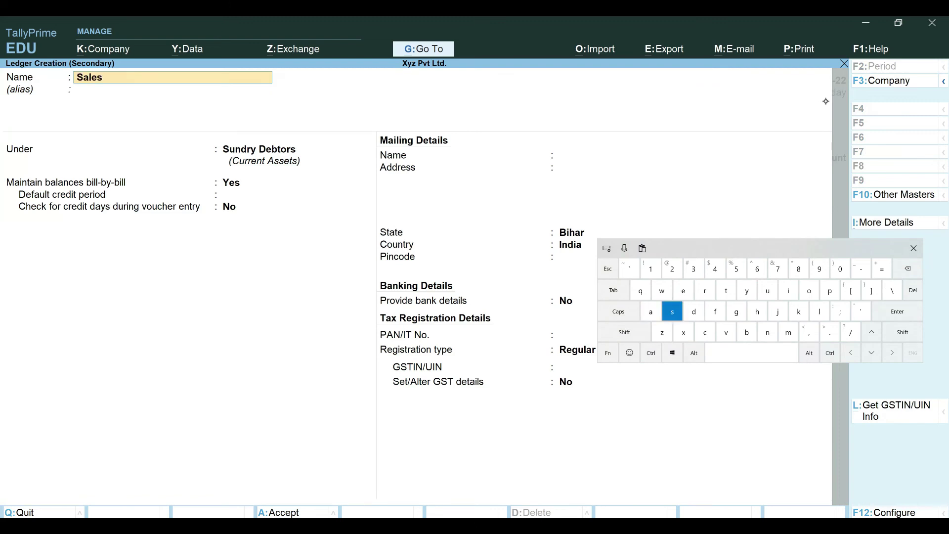
{"action": "type", "text": " ac"}
{"action": "key", "text": "Return"}
{"action": "key", "text": "Return"}
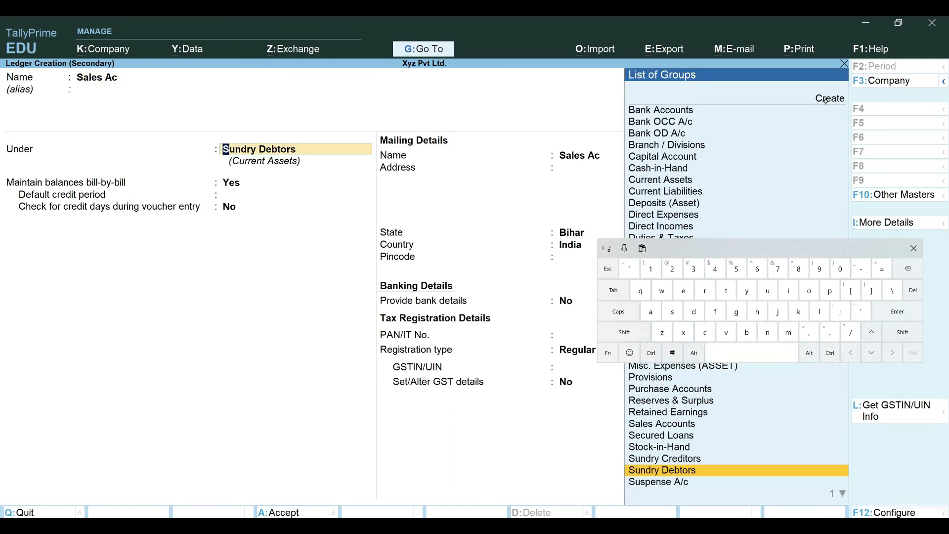
{"action": "type", "text": "Sa"}
{"action": "key", "text": "Return"}
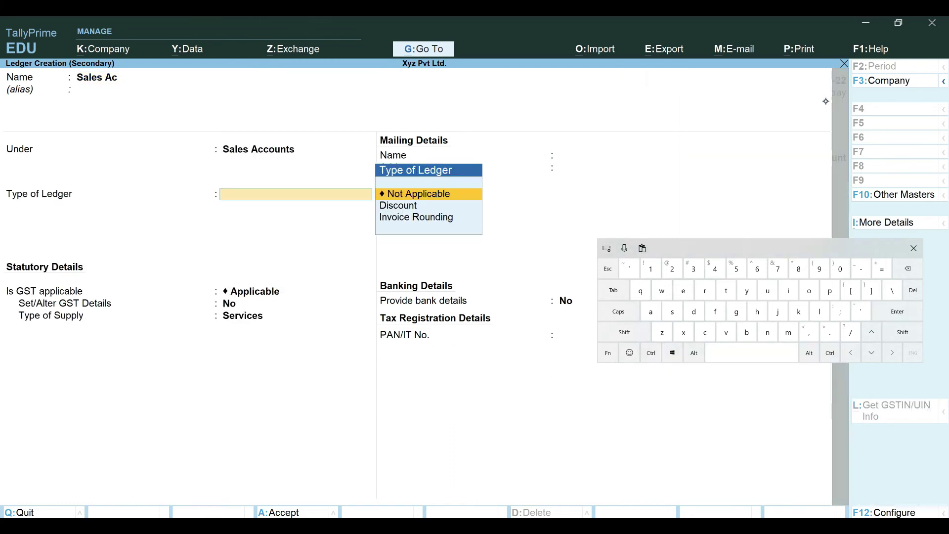
{"action": "key", "text": "ctrl+a"}
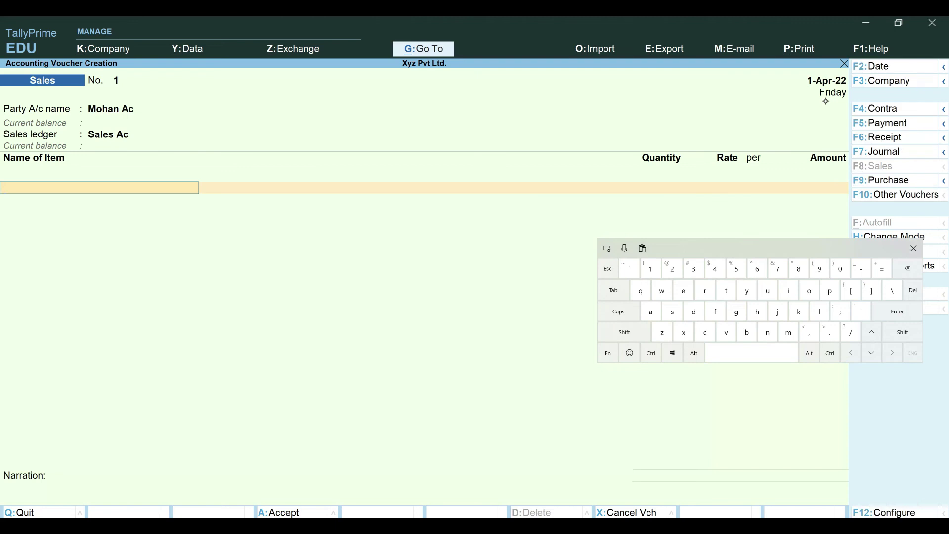
Add Basmati Rice as the first sales item, with quantity 18 kg and rate 125 per kg
{"action": "left_click_drag", "start_coordinate": [809, 248], "coordinate": [753, 363]}
{"action": "left_click", "coordinate": [641, 134]}
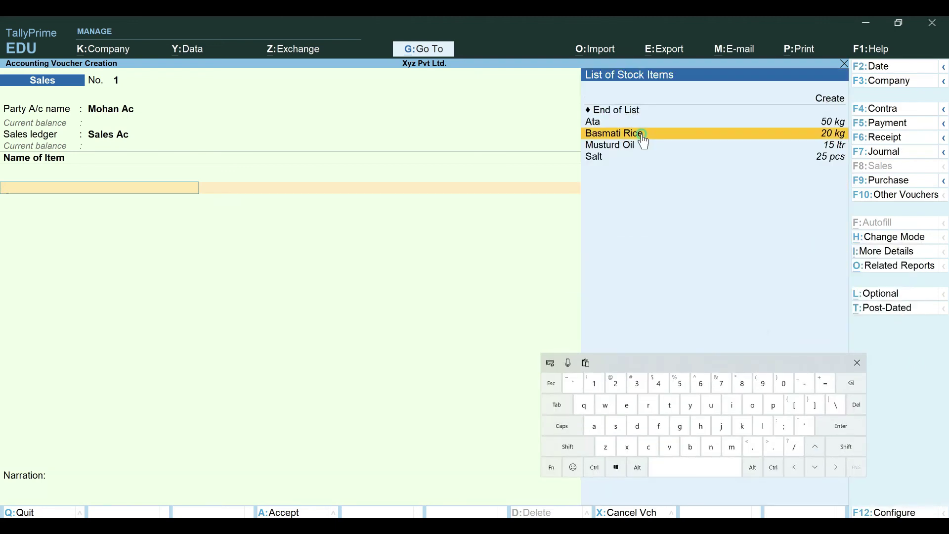
{"action": "left_click", "coordinate": [840, 426]}
{"action": "left_click_drag", "start_coordinate": [787, 356], "coordinate": [838, 255]}
{"action": "type", "text": "1"}
{"action": "left_click", "coordinate": [792, 275]}
{"action": "left_click", "coordinate": [890, 317]}
{"action": "type", "text": "125"}
{"action": "key", "text": "Return"}
{"action": "left_click", "coordinate": [890, 318]}
{"action": "left_click", "coordinate": [890, 318]}
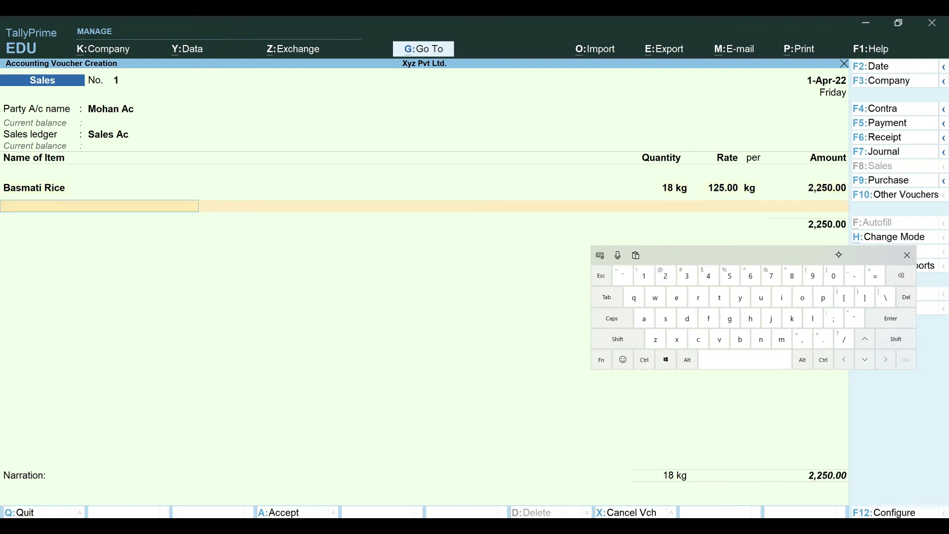
Add Ata as the second sales item, with quantity 45 kg and rate 28 per kg
{"action": "left_click", "coordinate": [644, 318]}
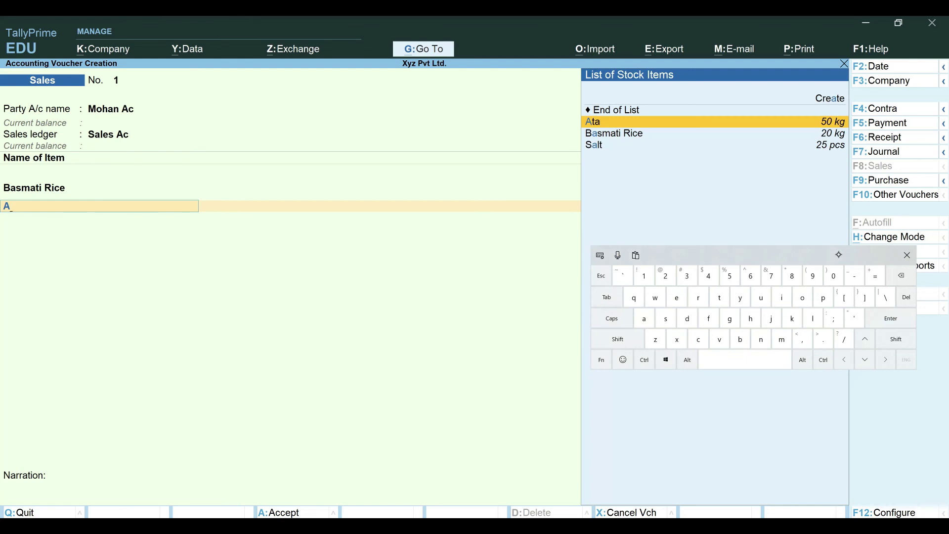
{"action": "left_click", "coordinate": [890, 317]}
{"action": "left_click", "coordinate": [708, 276]}
{"action": "left_click", "coordinate": [728, 275]}
{"action": "left_click", "coordinate": [890, 318]}
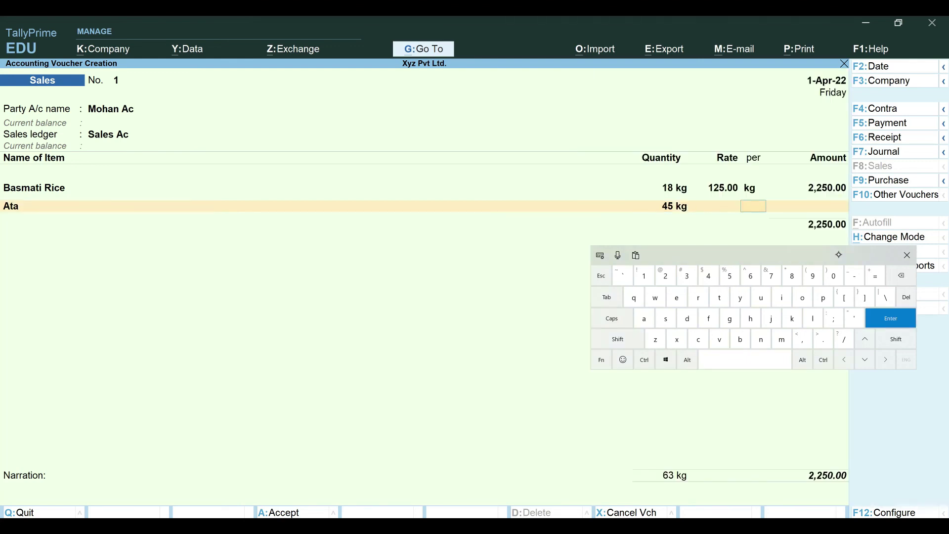
{"action": "left_click", "coordinate": [901, 275]}
{"action": "left_click", "coordinate": [665, 275]}
{"action": "left_click", "coordinate": [792, 275]}
{"action": "left_click", "coordinate": [890, 318]}
{"action": "left_click", "coordinate": [891, 317]}
{"action": "left_click", "coordinate": [890, 318]}
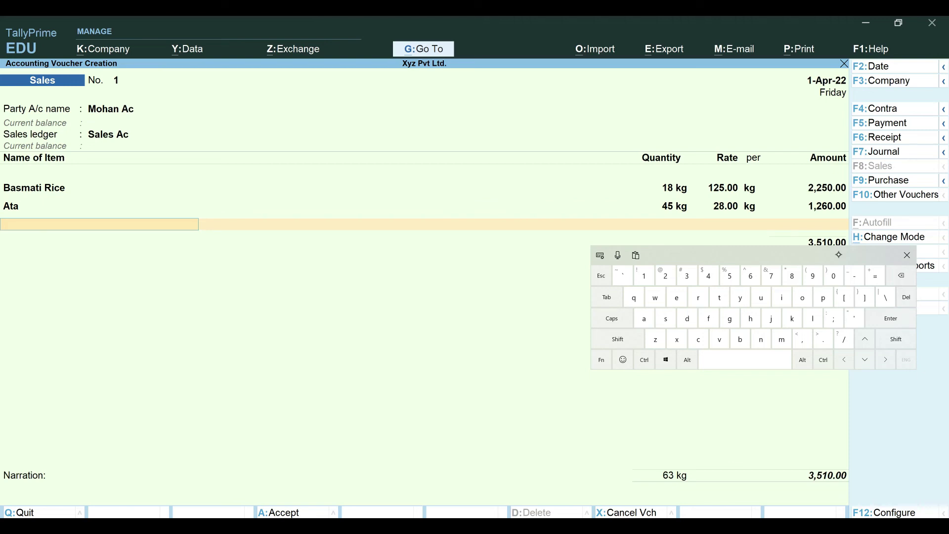
Add Musturd Oil as the third sales item, with quantity 12 ltr and rate 180 per ltr
{"action": "left_click", "coordinate": [781, 339]}
{"action": "left_click", "coordinate": [761, 297]}
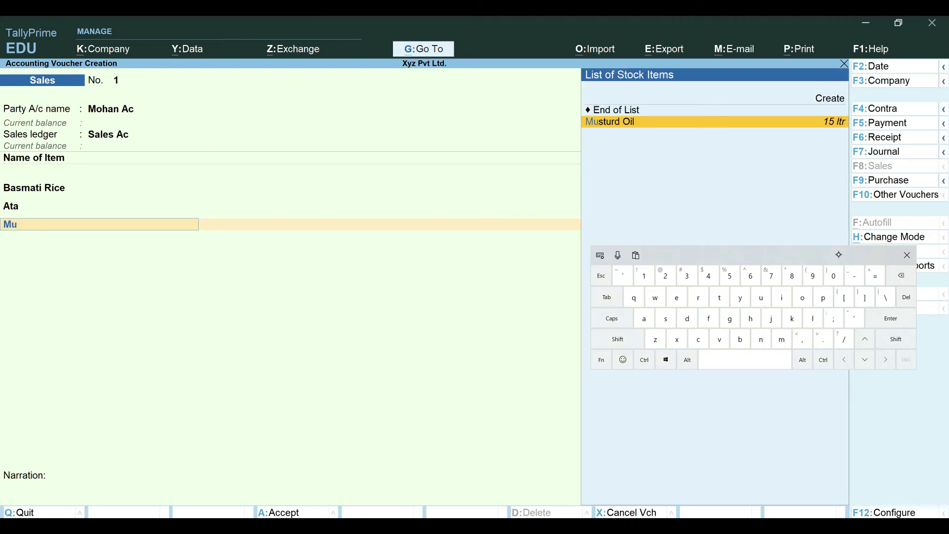
{"action": "left_click", "coordinate": [890, 318]}
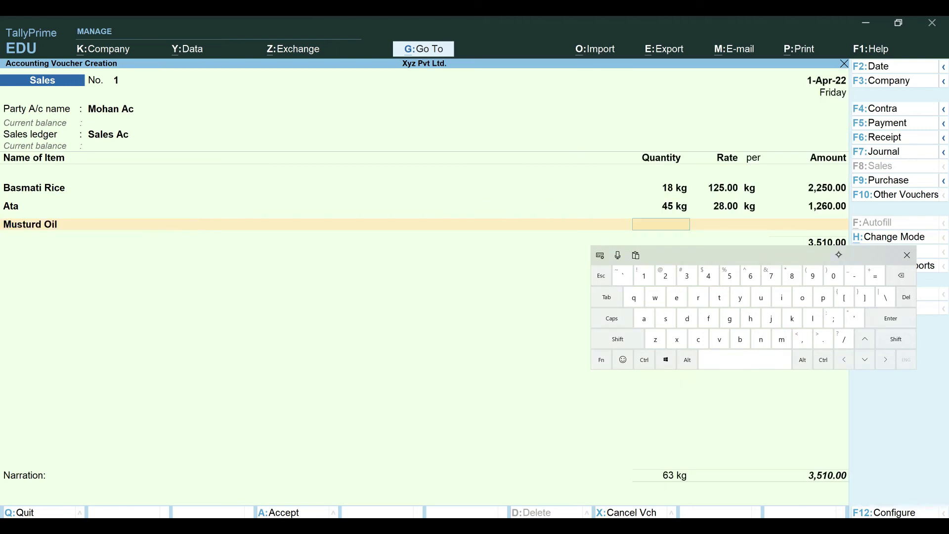
{"action": "left_click", "coordinate": [644, 275]}
{"action": "left_click", "coordinate": [665, 275]}
{"action": "left_click", "coordinate": [890, 317]}
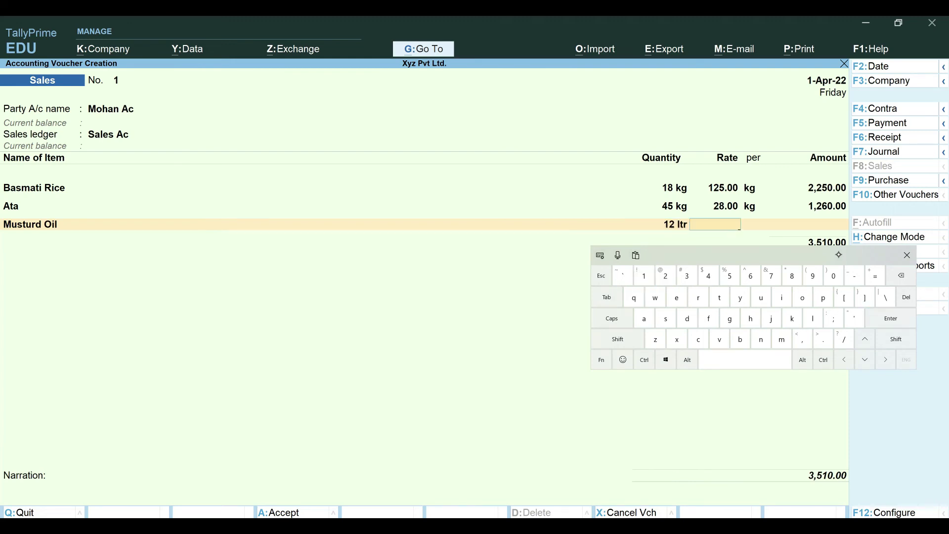
{"action": "left_click", "coordinate": [644, 275]}
{"action": "left_click", "coordinate": [791, 275]}
{"action": "left_click", "coordinate": [833, 275]}
{"action": "left_click", "coordinate": [890, 318]}
{"action": "left_click", "coordinate": [890, 318]}
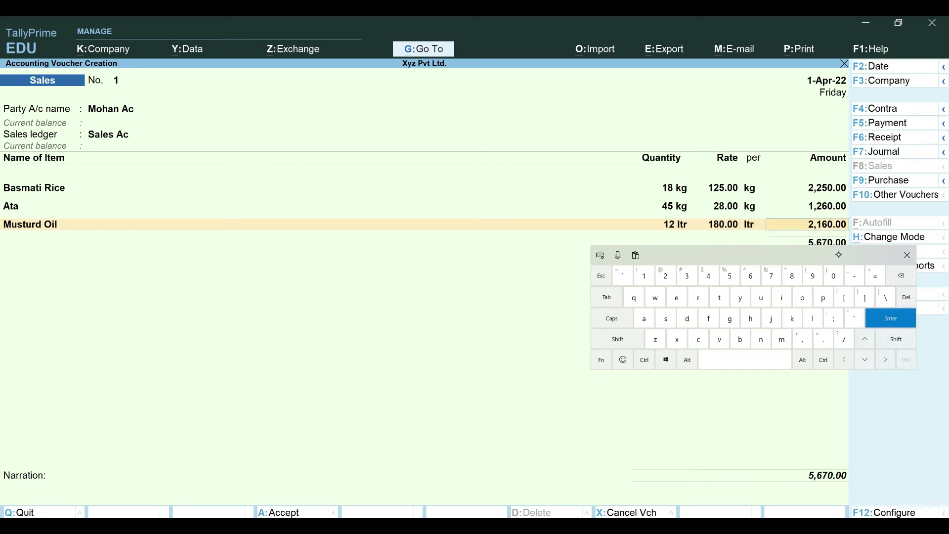
{"action": "left_click", "coordinate": [890, 317]}
Add Salt as the fourth sales item, with quantity 23 pcs and rate 35 per piece, and save the sales voucher
{"action": "left_click", "coordinate": [665, 318]}
{"action": "left_click", "coordinate": [644, 318]}
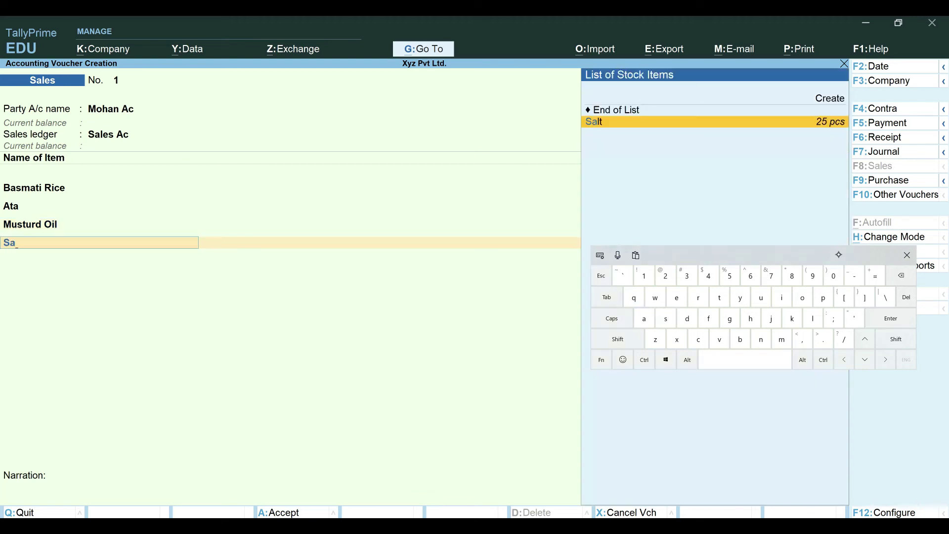
{"action": "left_click", "coordinate": [890, 318]}
{"action": "left_click_drag", "start_coordinate": [795, 255], "coordinate": [793, 284]}
{"action": "type", "text": "23"}
{"action": "key", "text": "Return"}
{"action": "type", "text": "35"}
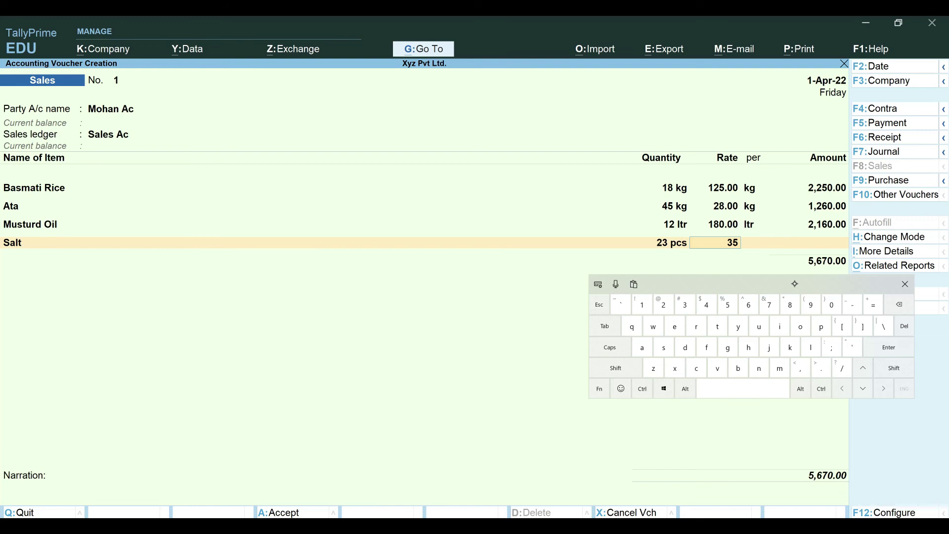
{"action": "key", "text": "Return"}
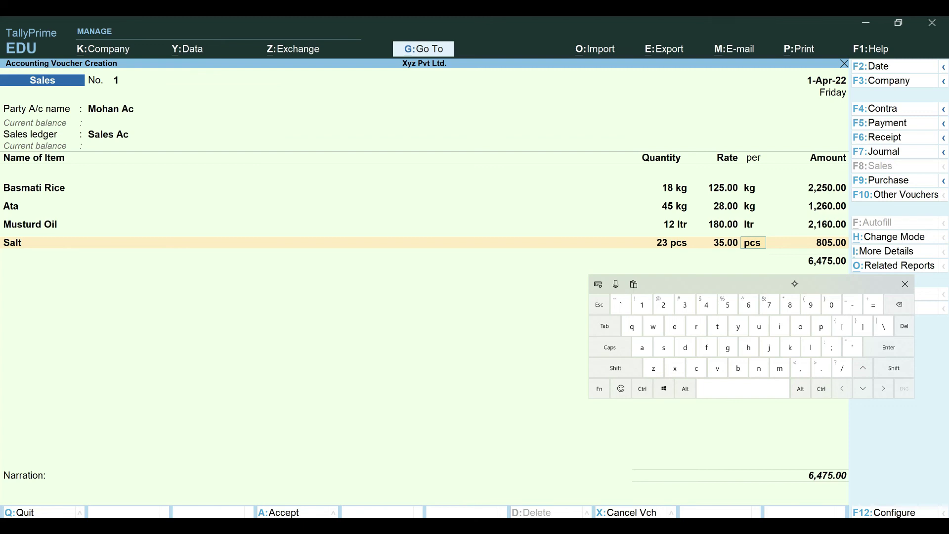
{"action": "key", "text": "ctrl+a"}
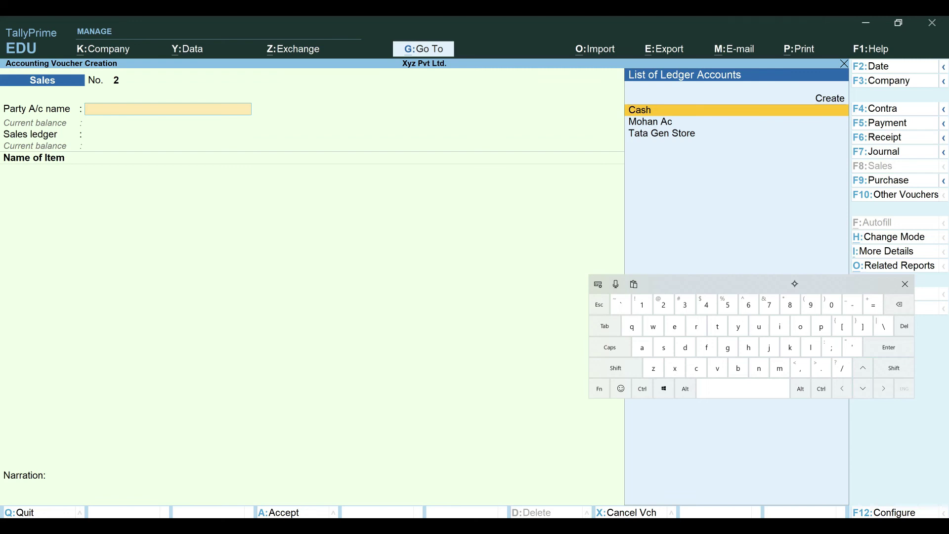
Open the Balance Sheet report in its detailed view and close the on-screen keyboard covering it
{"action": "left_click", "coordinate": [428, 49]}
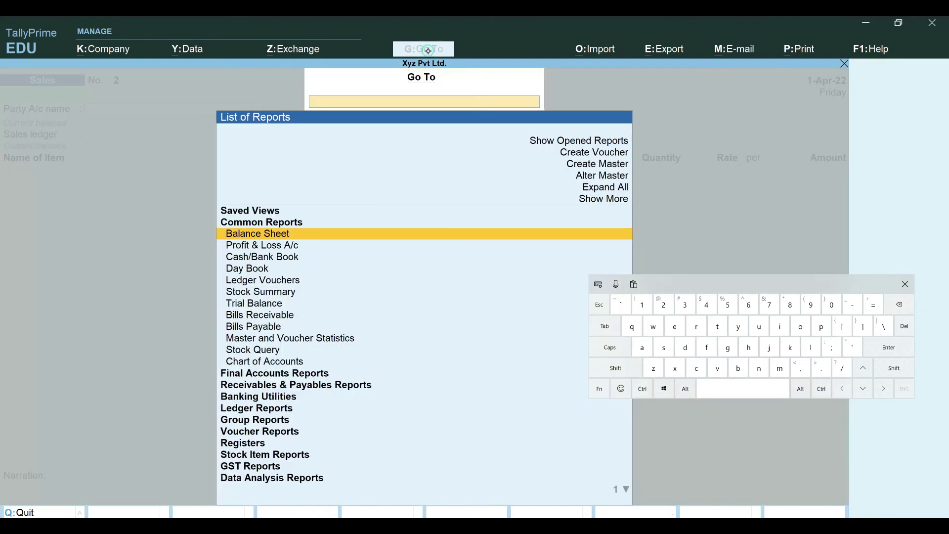
{"action": "left_click", "coordinate": [294, 233]}
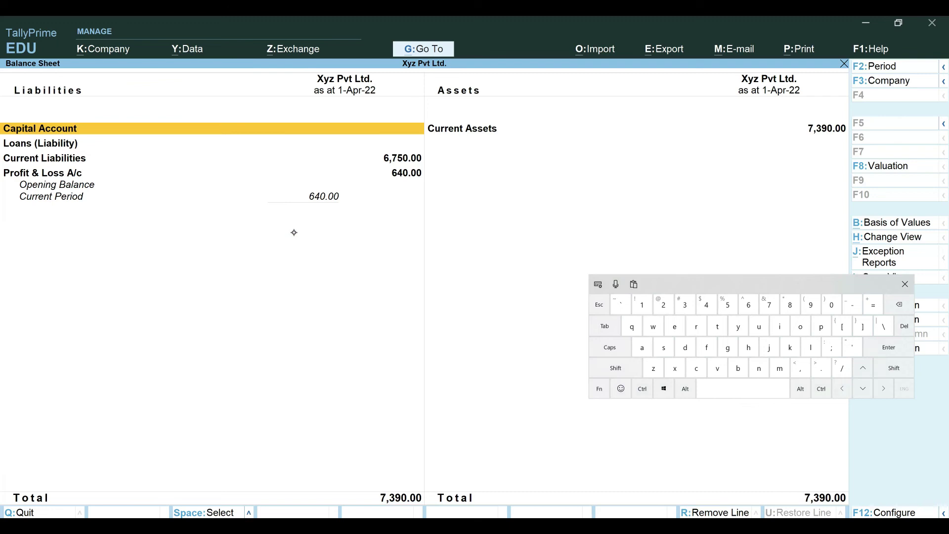
{"action": "key", "text": "alt+F1"}
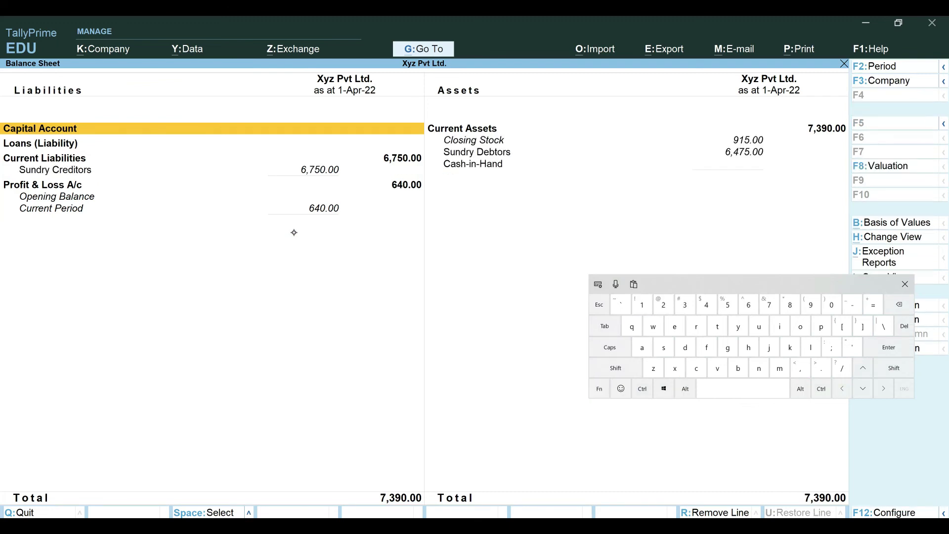
{"action": "left_click", "coordinate": [905, 283]}
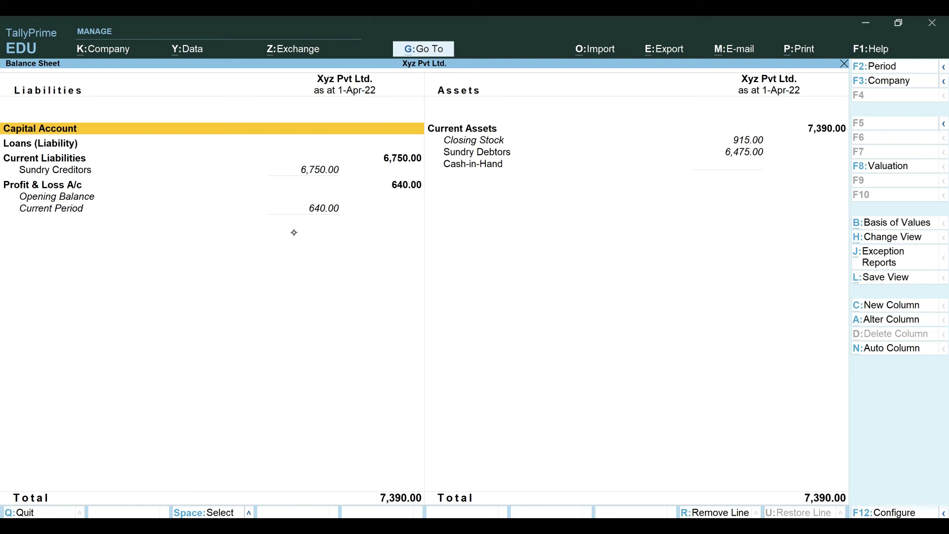
Switch to Teach Infinity's screen annotation mode, circle the Sundry Creditors amount and draw an arrow towards it from Current Liabilities
{"action": "key", "text": "alt+Tab"}
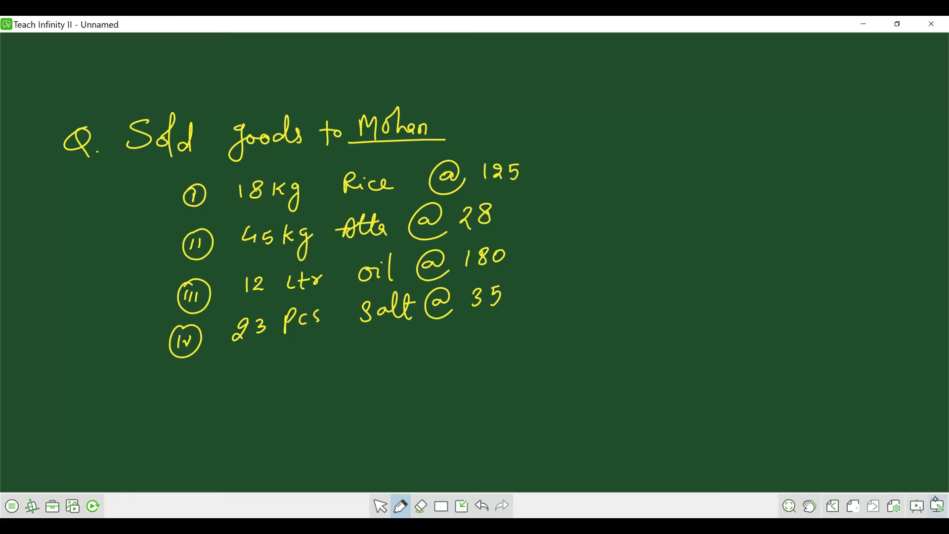
{"action": "left_click", "coordinate": [937, 506]}
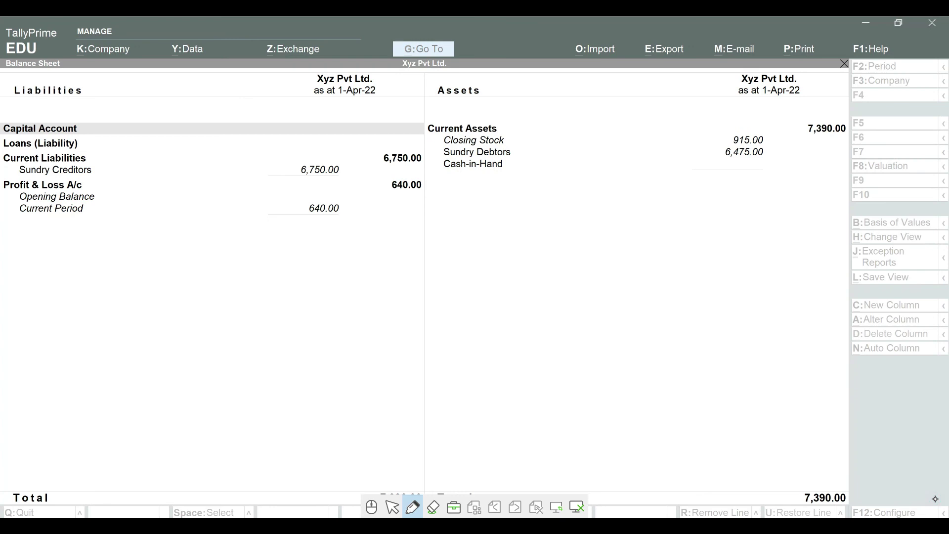
{"action": "left_click_drag", "start_coordinate": [455, 496], "coordinate": [464, 507]}
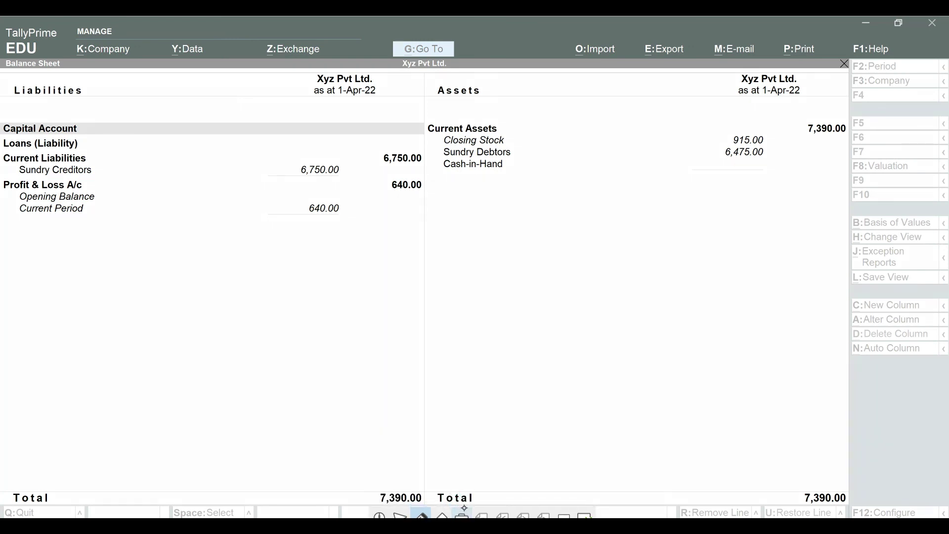
{"action": "mouse_move", "coordinate": [352, 176]}
{"action": "left_mouse_down"}
{"action": "mouse_move", "coordinate": [299, 155]}
{"action": "mouse_move", "coordinate": [326, 183]}
{"action": "left_mouse_up"}
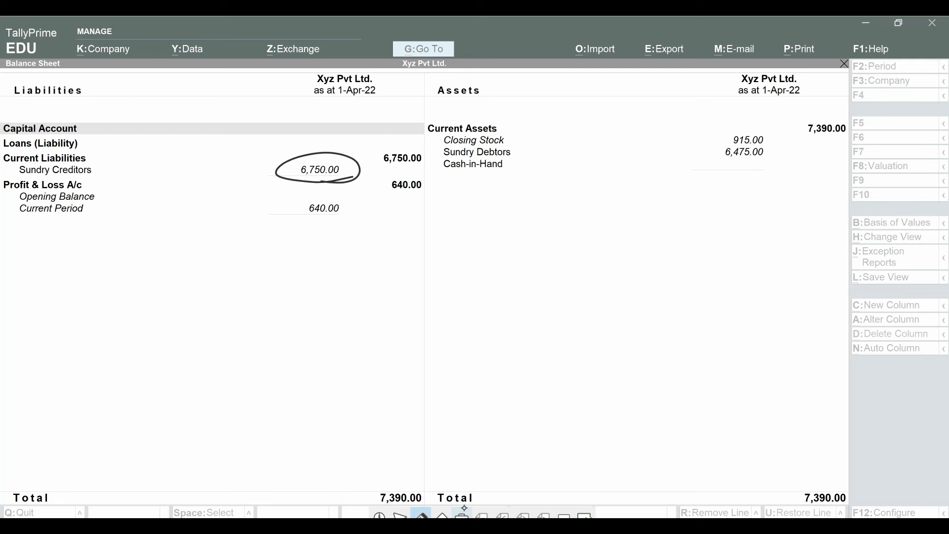
{"action": "left_click_drag", "start_coordinate": [111, 158], "coordinate": [250, 165]}
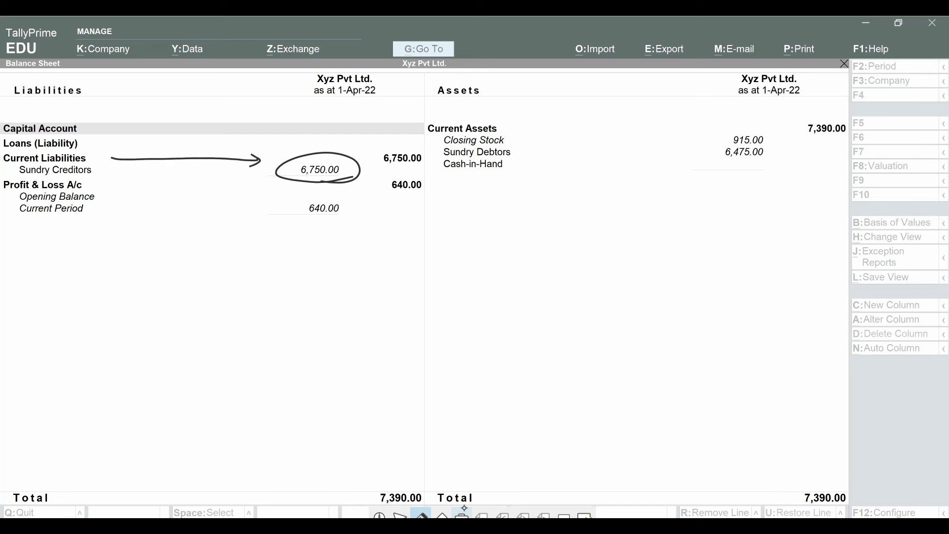
Point an arrow at Sundry Creditors, underline its amount, and ink marks for Current Assets, Closing Stock and Sundry Debtors on the Balance Sheet
{"action": "mouse_move", "coordinate": [143, 172]}
{"action": "left_mouse_down"}
{"action": "mouse_move", "coordinate": [107, 173]}
{"action": "mouse_move", "coordinate": [113, 179]}
{"action": "left_mouse_up"}
{"action": "left_click_drag", "start_coordinate": [345, 175], "coordinate": [295, 179]}
{"action": "left_click_drag", "start_coordinate": [513, 131], "coordinate": [538, 130]}
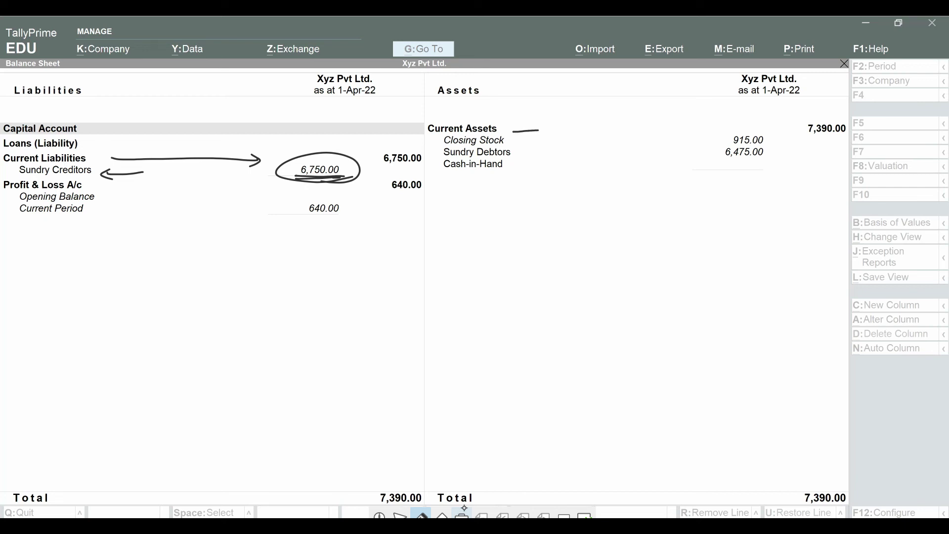
{"action": "left_click_drag", "start_coordinate": [512, 142], "coordinate": [710, 133]}
{"action": "mouse_move", "coordinate": [774, 141]}
{"action": "left_mouse_down"}
{"action": "mouse_move", "coordinate": [727, 147]}
{"action": "mouse_move", "coordinate": [787, 141]}
{"action": "left_mouse_up"}
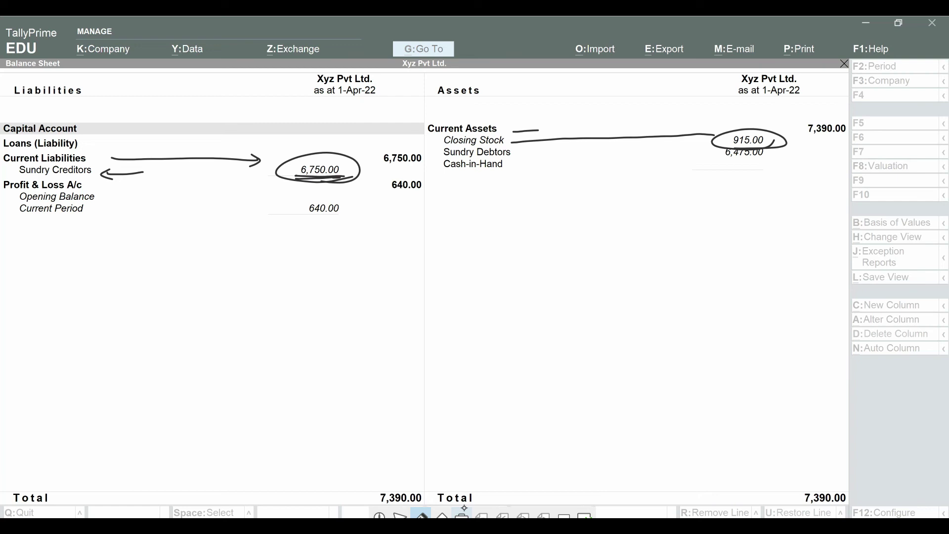
{"action": "left_click_drag", "start_coordinate": [653, 156], "coordinate": [704, 158]}
Clear all annotations from the Balance Sheet and circle the Current Period amount under Profit & Loss A/c
{"action": "left_click", "coordinate": [442, 515]}
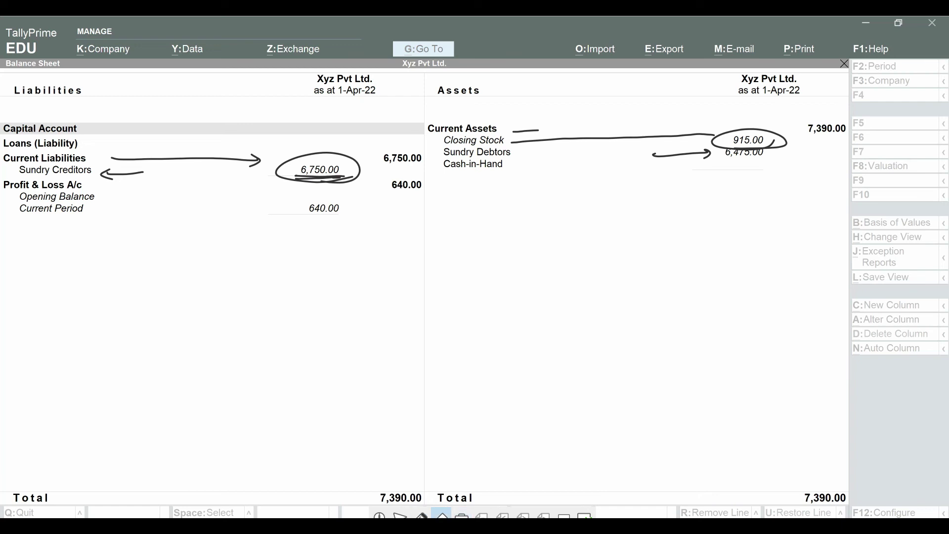
{"action": "left_click", "coordinate": [476, 489]}
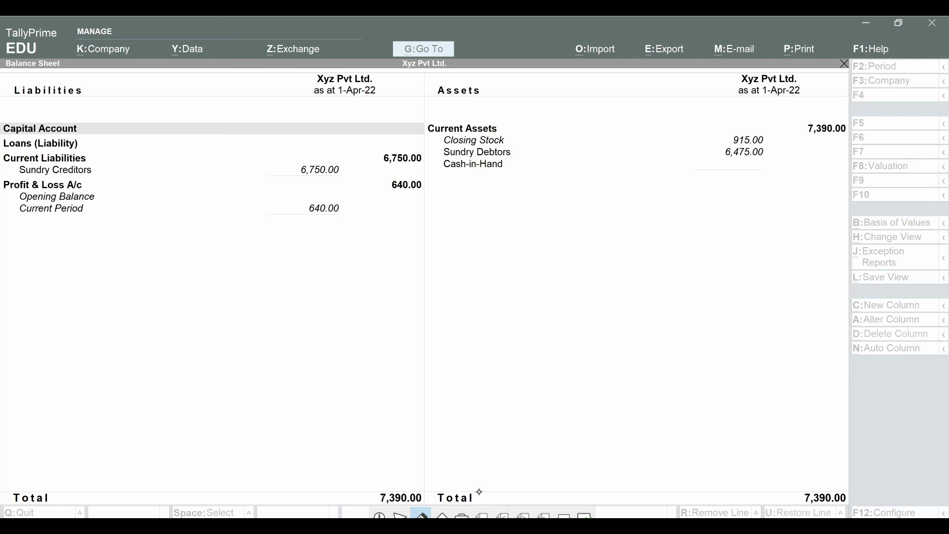
{"action": "mouse_move", "coordinate": [350, 216]}
{"action": "left_mouse_down"}
{"action": "mouse_move", "coordinate": [328, 225]}
{"action": "mouse_move", "coordinate": [339, 190]}
{"action": "mouse_move", "coordinate": [323, 221]}
{"action": "left_mouse_up"}
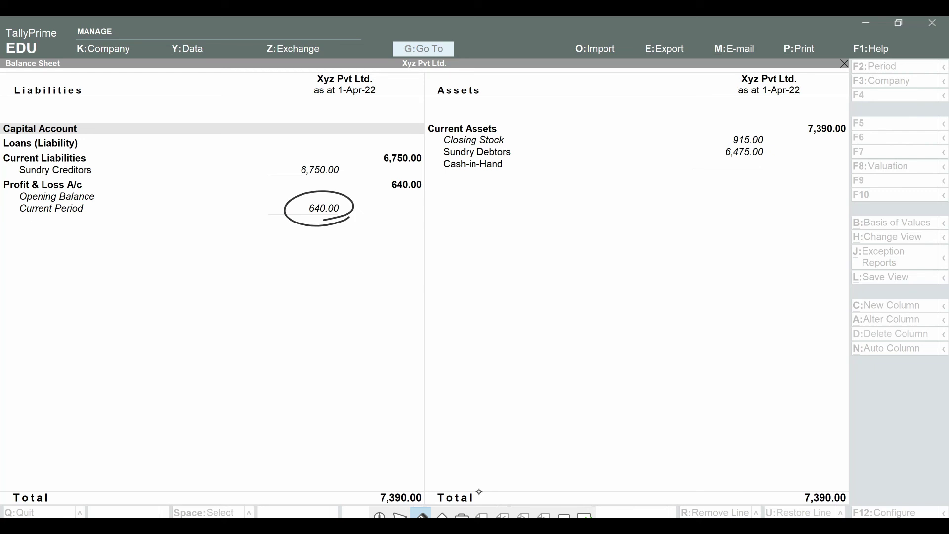
Leave annotation mode and open the Profit & Loss A/c report from its Balance Sheet line
{"action": "left_click", "coordinate": [379, 515]}
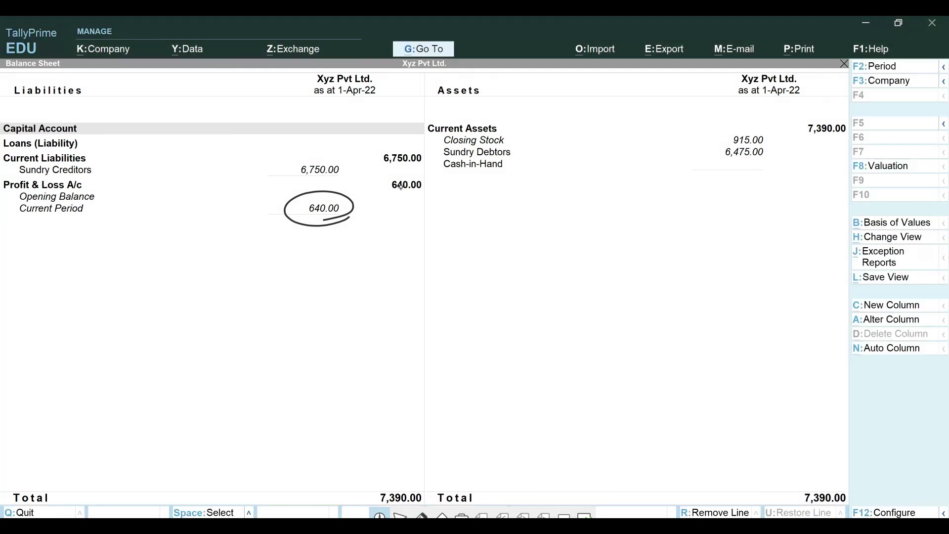
{"action": "left_click", "coordinate": [403, 192]}
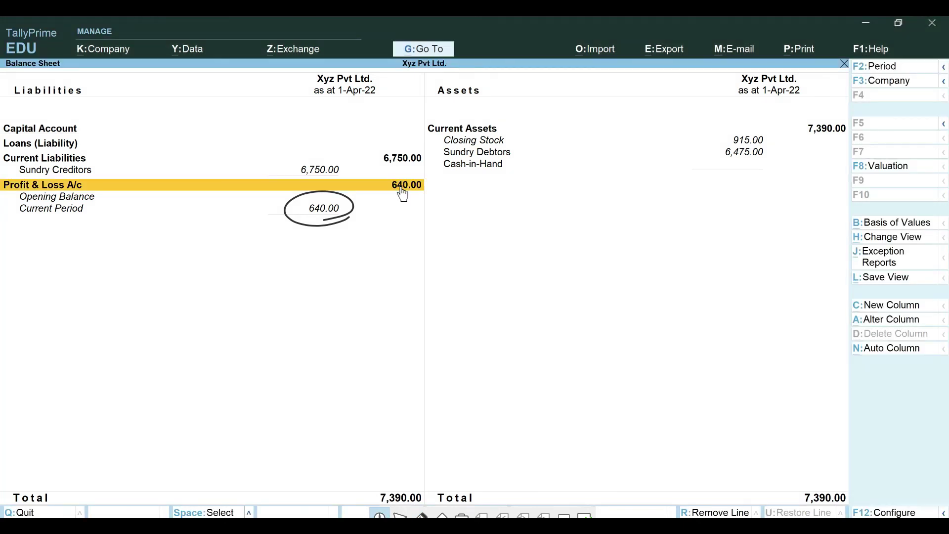
{"action": "left_click", "coordinate": [888, 347]}
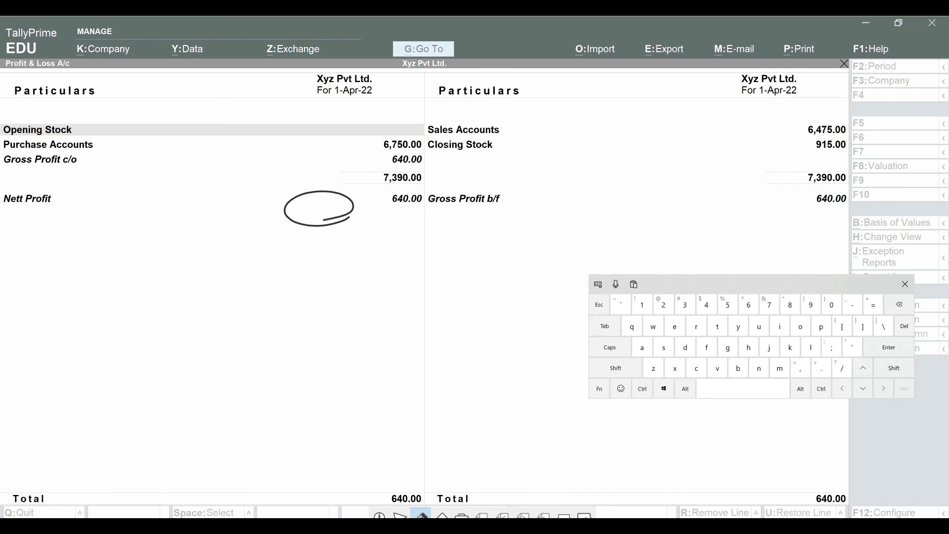
Underline the Purchase, Sales, Closing Stock and Gross Profit b/f amounts, and circle the assets-side 7,390.00 total and the Closing Stock amount
{"action": "left_click_drag", "start_coordinate": [422, 150], "coordinate": [375, 149]}
{"action": "left_click_drag", "start_coordinate": [848, 136], "coordinate": [797, 138]}
{"action": "left_click_drag", "start_coordinate": [841, 153], "coordinate": [815, 154]}
{"action": "mouse_move", "coordinate": [835, 189]}
{"action": "left_mouse_down"}
{"action": "mouse_move", "coordinate": [793, 184]}
{"action": "mouse_move", "coordinate": [860, 187]}
{"action": "mouse_move", "coordinate": [817, 189]}
{"action": "left_mouse_up"}
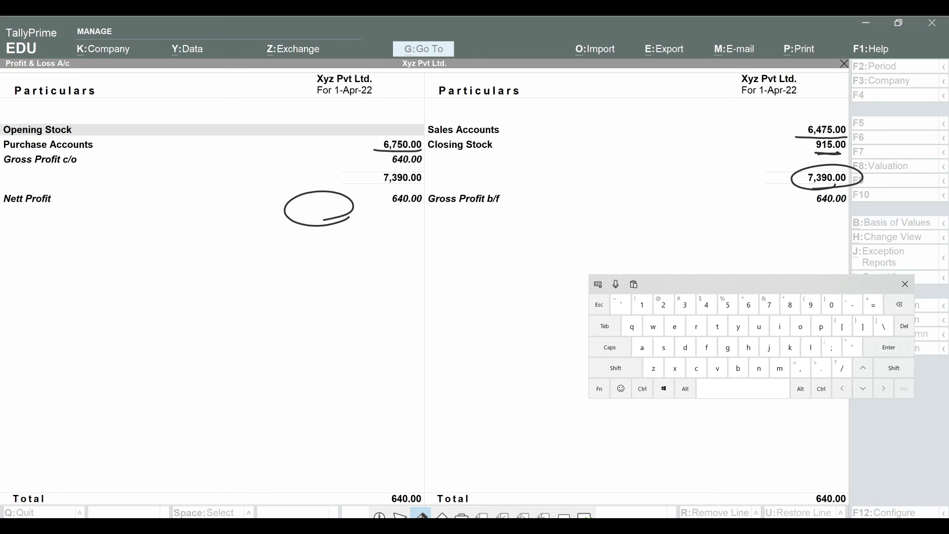
{"action": "left_click_drag", "start_coordinate": [848, 206], "coordinate": [810, 214]}
{"action": "mouse_move", "coordinate": [847, 158]}
{"action": "left_mouse_down"}
{"action": "mouse_move", "coordinate": [803, 145]}
{"action": "mouse_move", "coordinate": [841, 159]}
{"action": "left_mouse_up"}
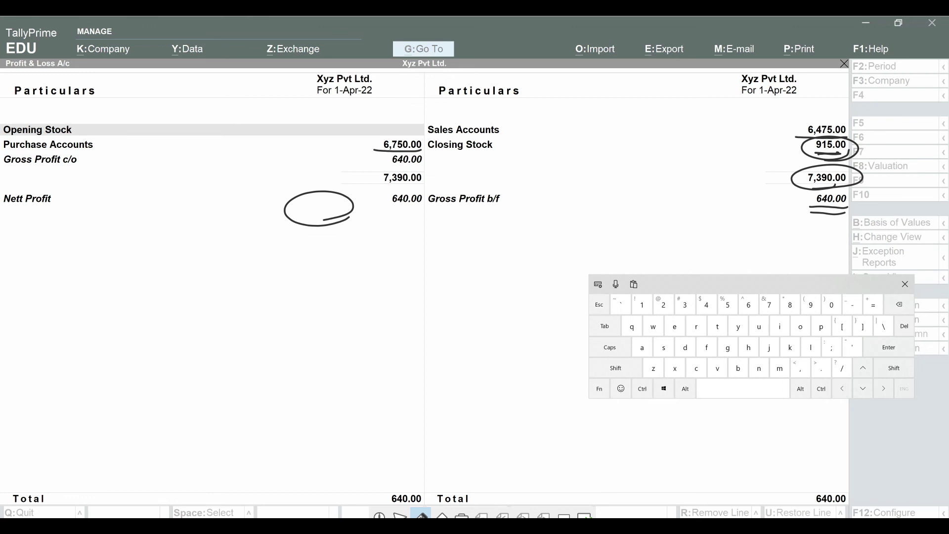
Leave annotation mode and back out of the reports to the blank sales voucher
{"action": "left_click", "coordinate": [380, 515]}
{"action": "key", "text": "Escape"}
{"action": "key", "text": "Escape"}
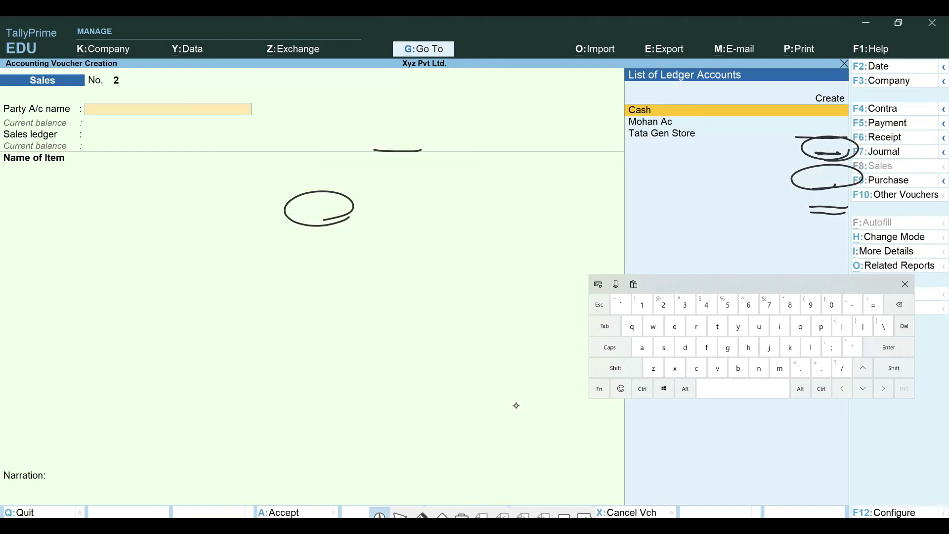
Move the on-screen keyboard aside, clear all leftover annotations over the sales voucher, and return to pointer mode
{"action": "left_click_drag", "start_coordinate": [717, 282], "coordinate": [557, 336]}
{"action": "left_click", "coordinate": [441, 515]}
{"action": "left_click", "coordinate": [441, 515]}
{"action": "left_click", "coordinate": [501, 488]}
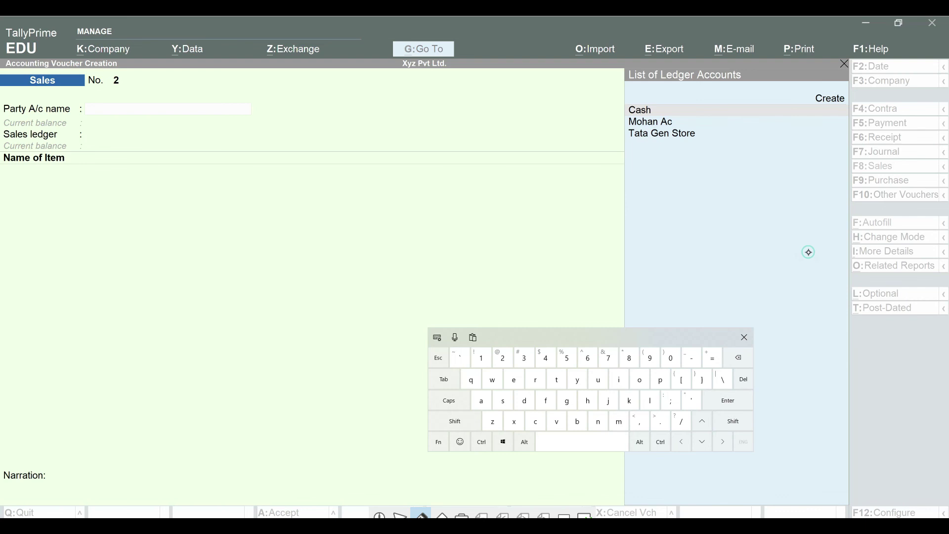
{"action": "left_click", "coordinate": [441, 515]}
{"action": "left_click", "coordinate": [441, 515]}
{"action": "left_click", "coordinate": [502, 488]}
{"action": "left_click", "coordinate": [379, 516]}
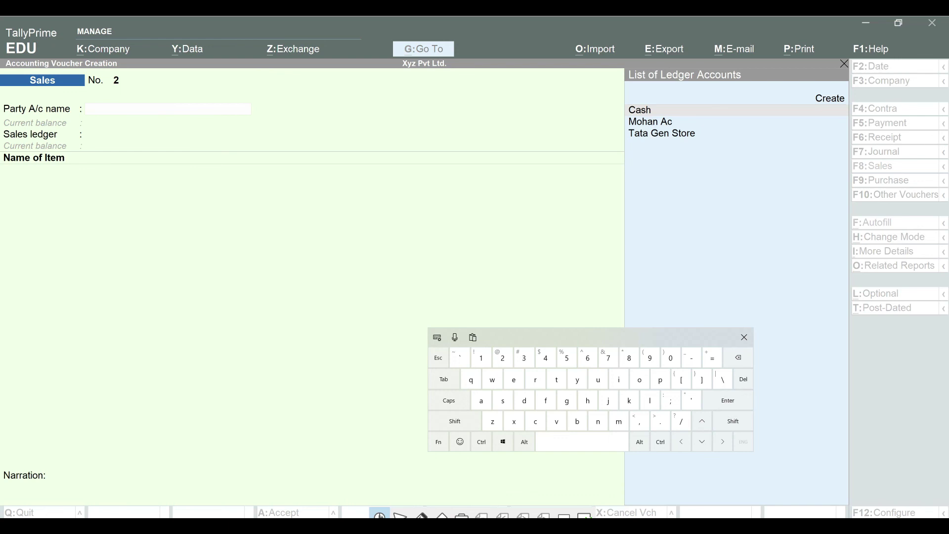
Select Cash as the party account of the new sales voucher
{"action": "left_click", "coordinate": [744, 337]}
{"action": "left_click", "coordinate": [517, 237]}
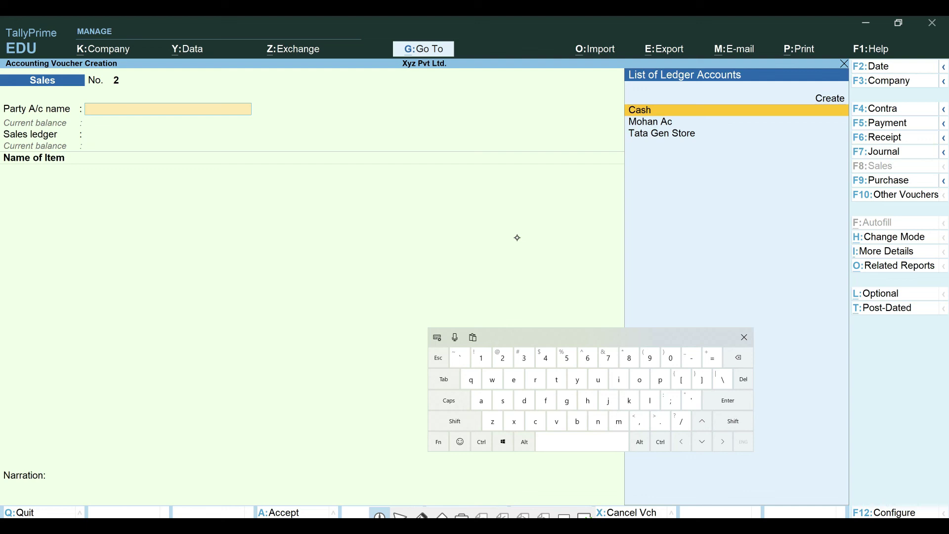
{"action": "left_click", "coordinate": [701, 112]}
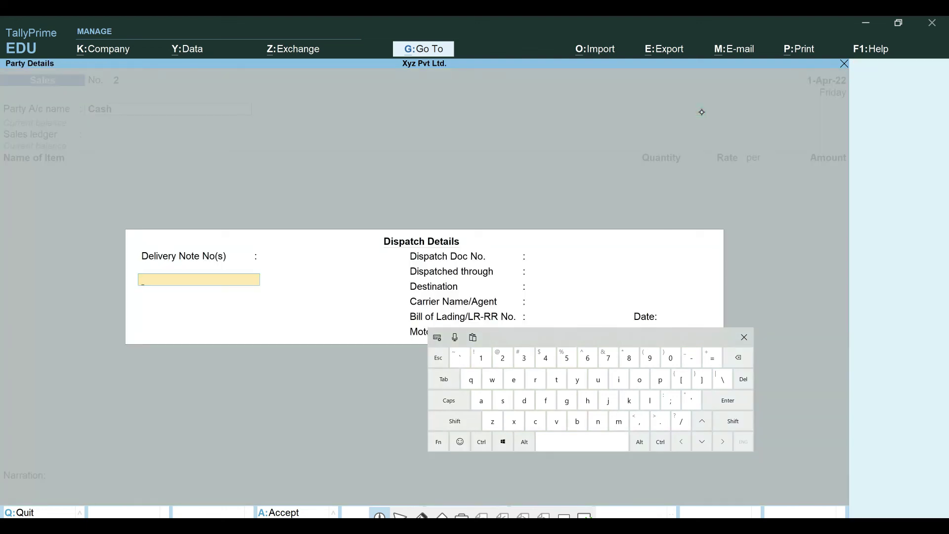
Switch to the Teach Infinity whiteboard, cross out the customer's name in the question and write Cash above it
{"action": "left_click", "coordinate": [585, 516]}
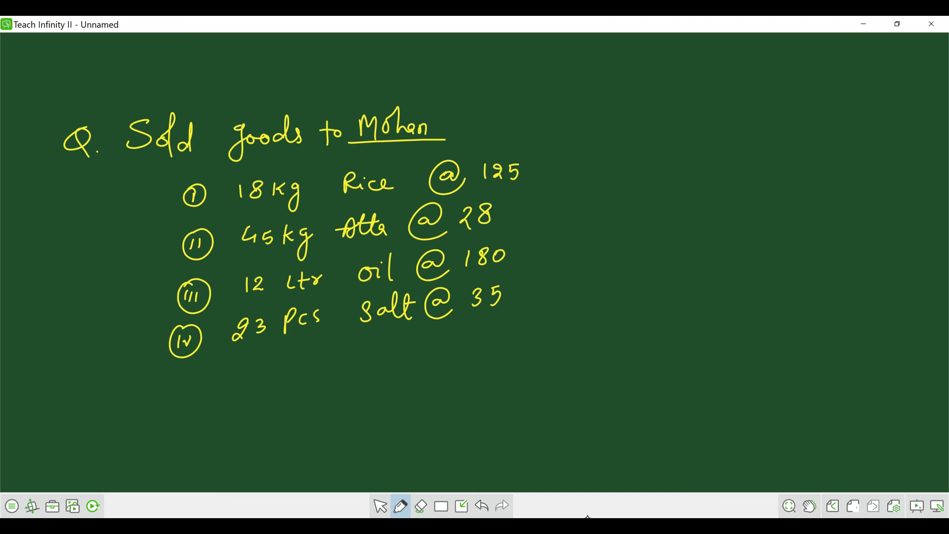
{"action": "mouse_move", "coordinate": [377, 133]}
{"action": "left_mouse_down"}
{"action": "mouse_move", "coordinate": [431, 117]}
{"action": "mouse_move", "coordinate": [359, 137]}
{"action": "left_mouse_up"}
{"action": "mouse_move", "coordinate": [385, 87]}
{"action": "left_mouse_down"}
{"action": "mouse_move", "coordinate": [390, 103]}
{"action": "mouse_move", "coordinate": [433, 106]}
{"action": "left_mouse_up"}
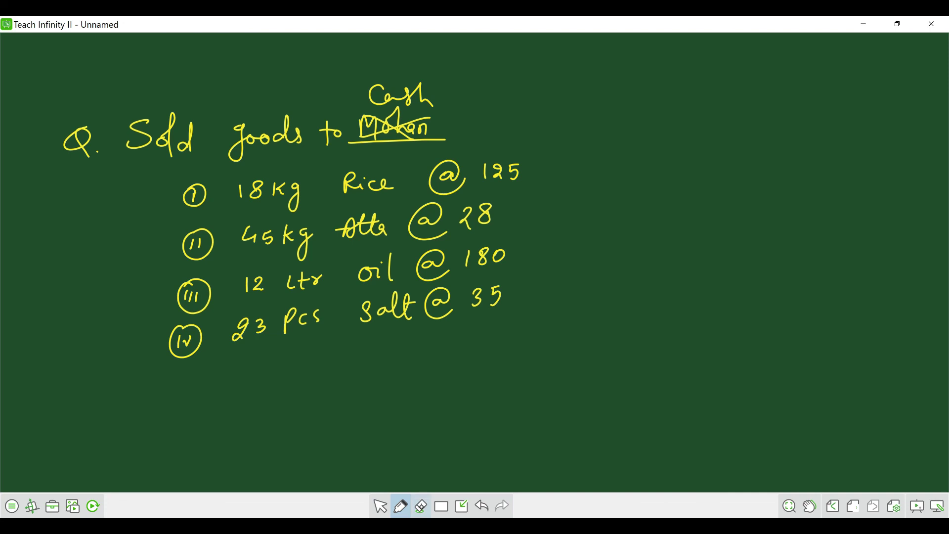
Erase the handwritten quantities of Rice, Atta, oil and Salt with the area eraser, keeping their units
{"action": "left_click", "coordinate": [420, 505]}
{"action": "left_click", "coordinate": [454, 460]}
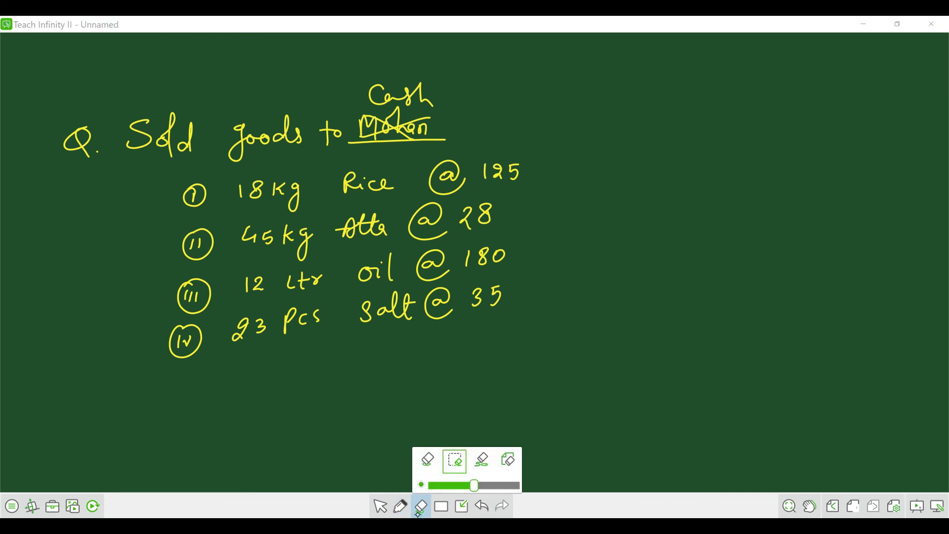
{"action": "left_click_drag", "start_coordinate": [266, 200], "coordinate": [242, 183]}
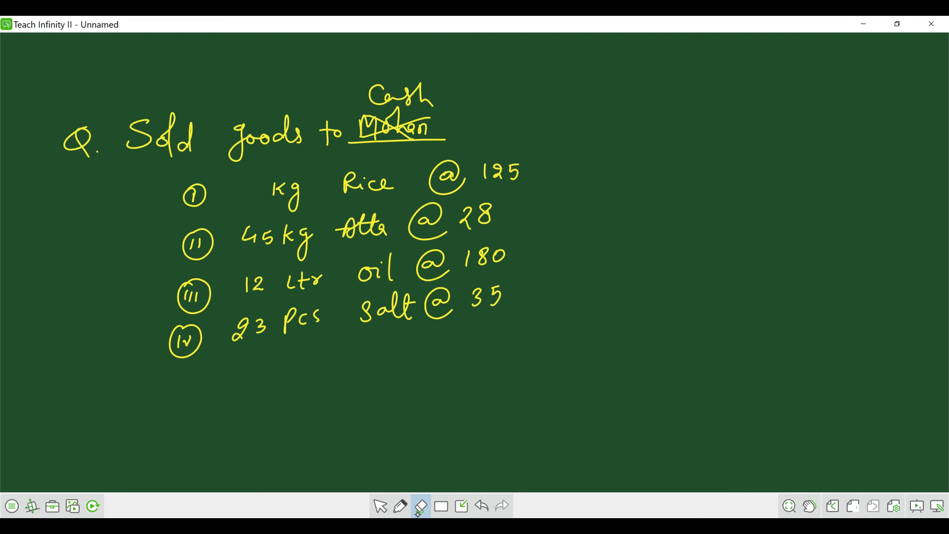
{"action": "left_click_drag", "start_coordinate": [273, 237], "coordinate": [242, 233]}
{"action": "left_click_drag", "start_coordinate": [262, 280], "coordinate": [244, 284]}
{"action": "left_click_drag", "start_coordinate": [266, 318], "coordinate": [234, 339]}
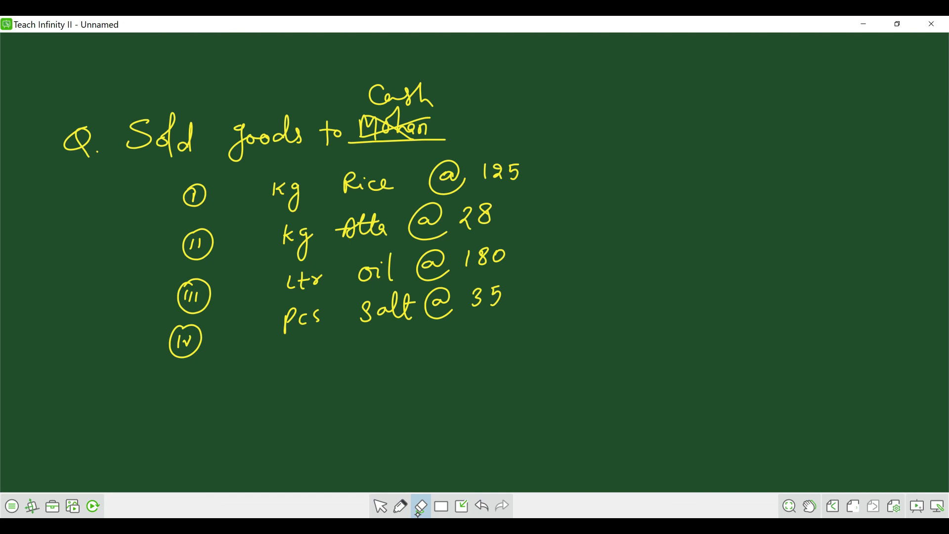
Switch back to the pen and handwrite a new quantity before kg on the Rice line
{"action": "left_click", "coordinate": [400, 505]}
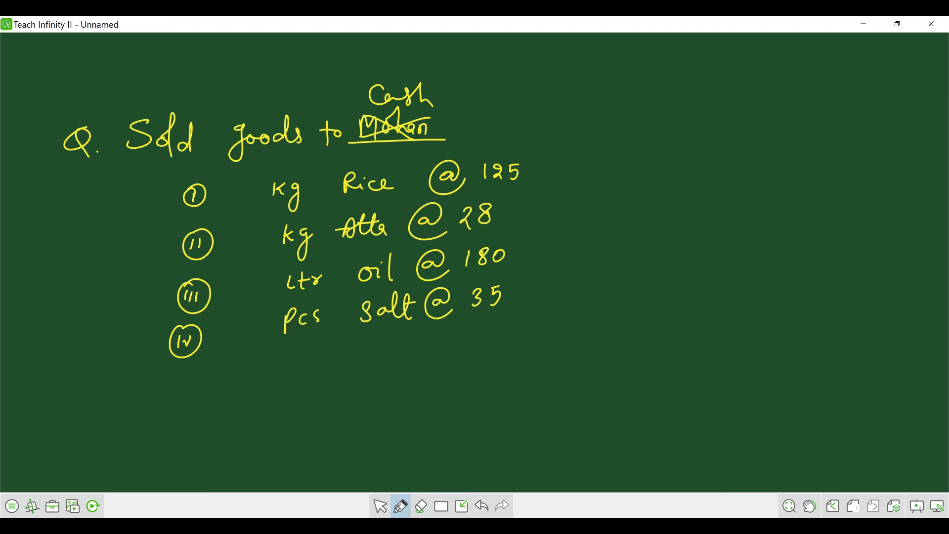
{"action": "left_click_drag", "start_coordinate": [251, 185], "coordinate": [253, 195]}
{"action": "left_click_drag", "start_coordinate": [253, 196], "coordinate": [246, 203]}
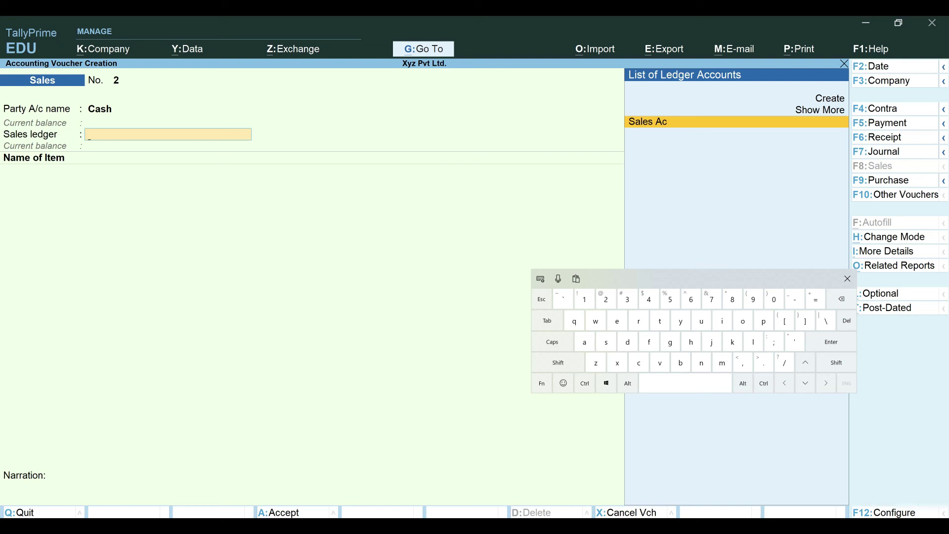
Choose Sales Ac as the sales ledger and add Basmati Rice as the first item, with quantity 2 kg and rate 125 per kg
{"action": "left_click_drag", "start_coordinate": [772, 278], "coordinate": [680, 226]}
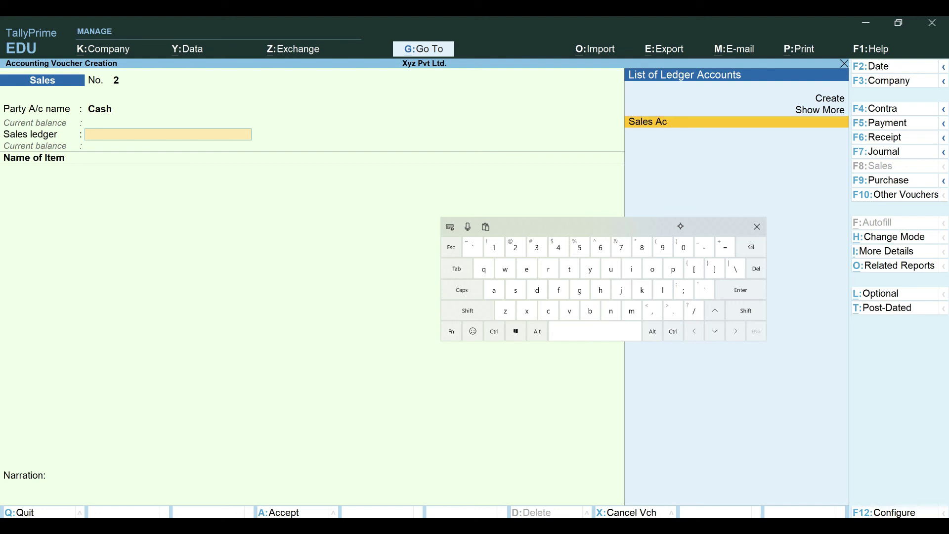
{"action": "left_click", "coordinate": [659, 122]}
{"action": "key", "text": "space"}
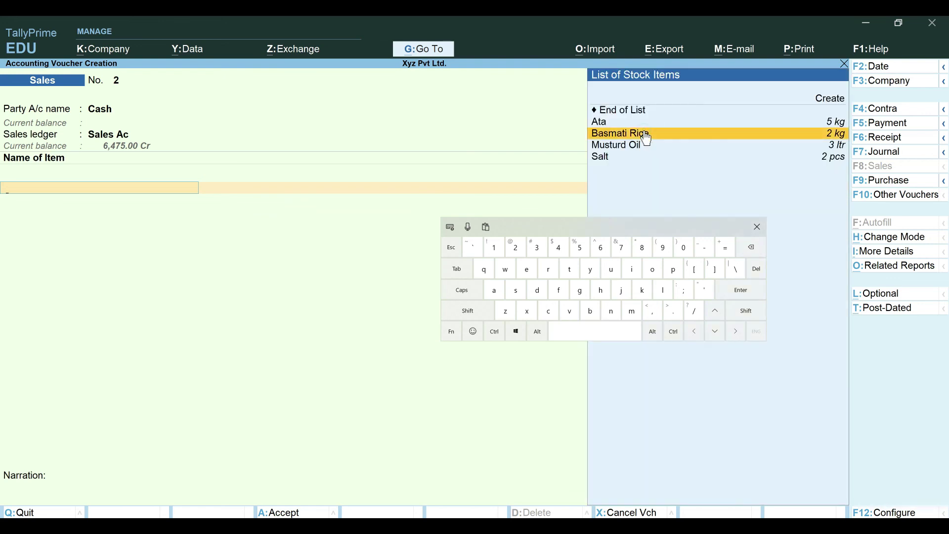
{"action": "left_click", "coordinate": [644, 131]}
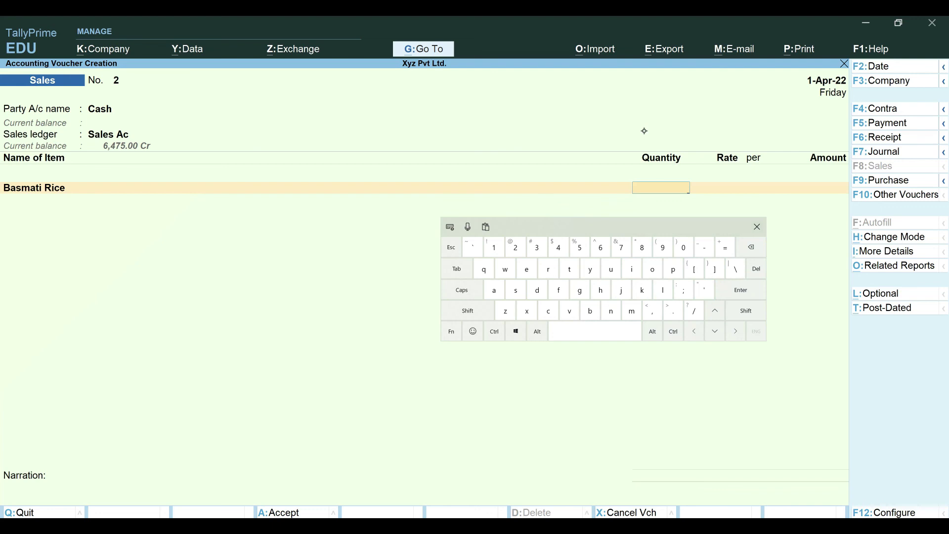
{"action": "type", "text": "2"}
{"action": "key", "text": "Return"}
{"action": "key", "text": "Return"}
{"action": "key", "text": "Return"}
{"action": "key", "text": "Return"}
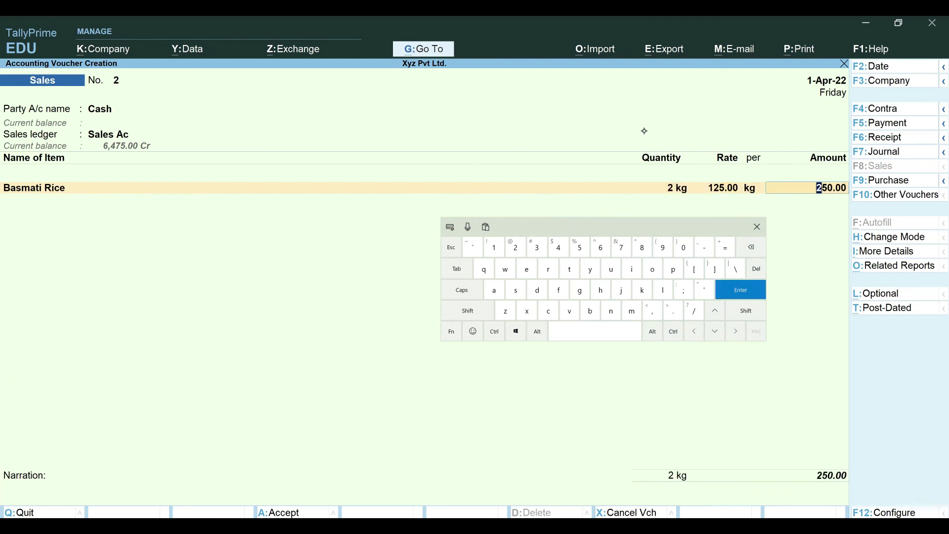
Add Ata as the second item of the cash sale, with quantity 5 kg and rate 28 per kg
{"action": "key", "text": "space"}
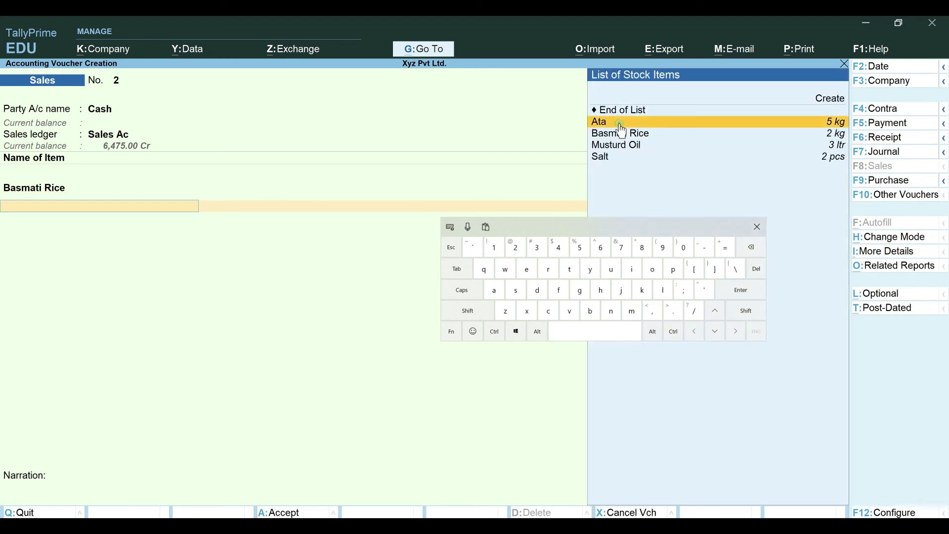
{"action": "key", "text": "Return"}
{"action": "type", "text": "5"}
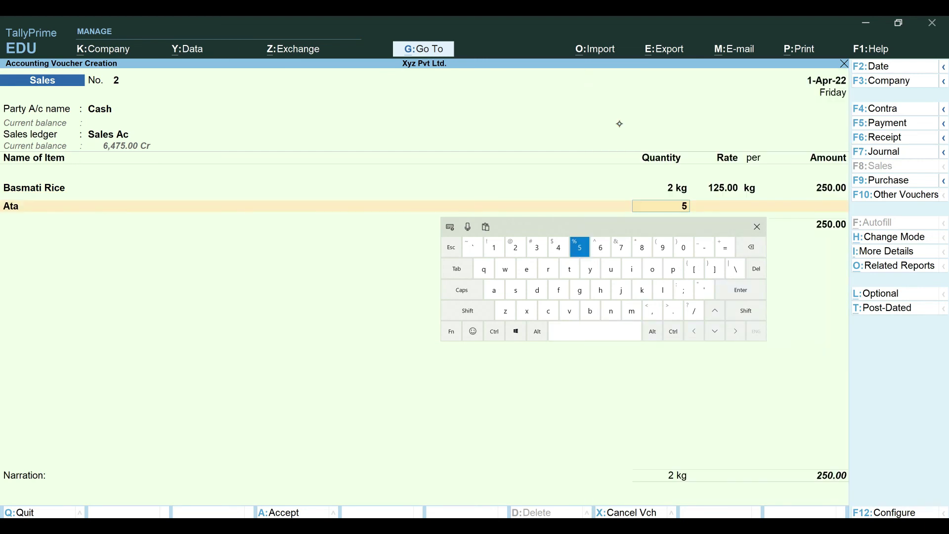
{"action": "key", "text": "Return"}
{"action": "key", "text": "Return"}
{"action": "key", "text": "Return"}
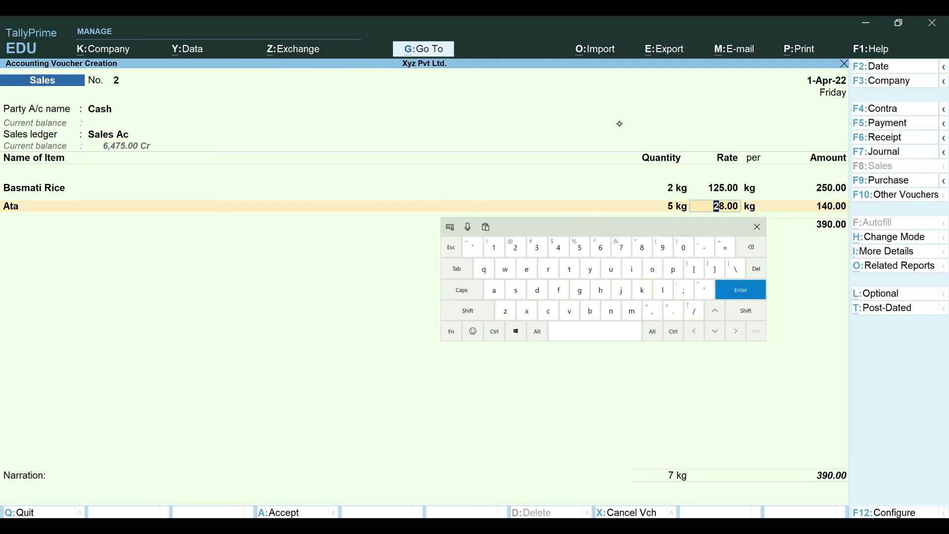
{"action": "left_click_drag", "start_coordinate": [703, 230], "coordinate": [702, 278]}
{"action": "key", "text": "Return"}
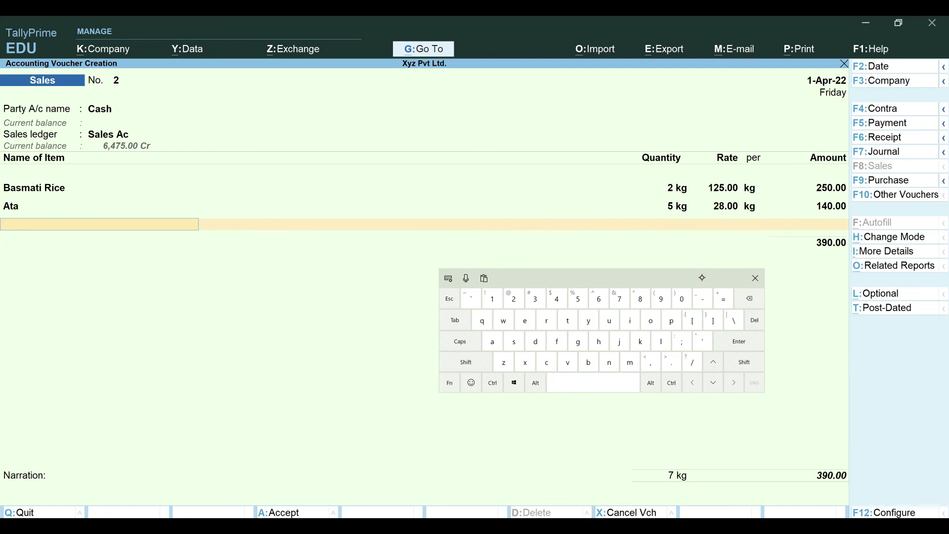
Add Musturd Oil as the third item of the cash sale, with quantity 3 ltr and rate 180 per ltr
{"action": "key", "text": "space"}
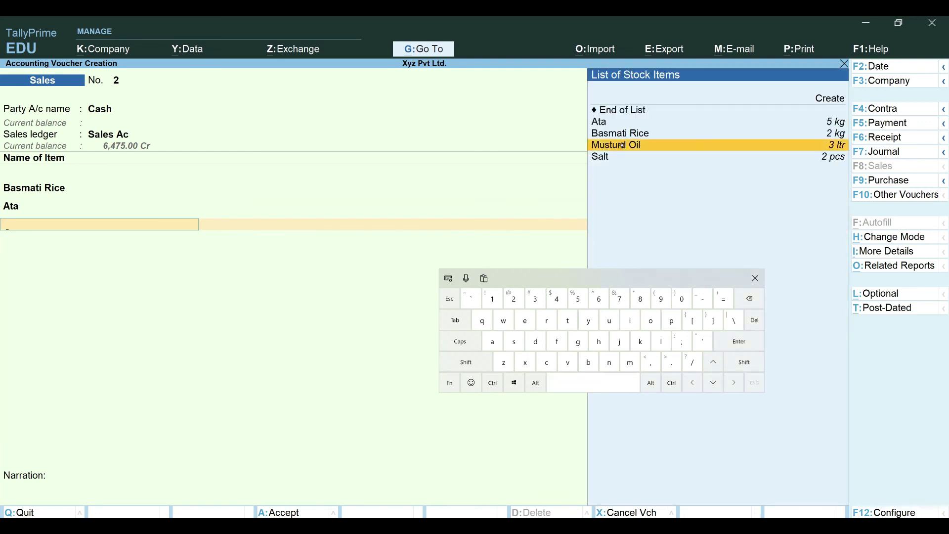
{"action": "left_click", "coordinate": [622, 145]}
{"action": "type", "text": "3"}
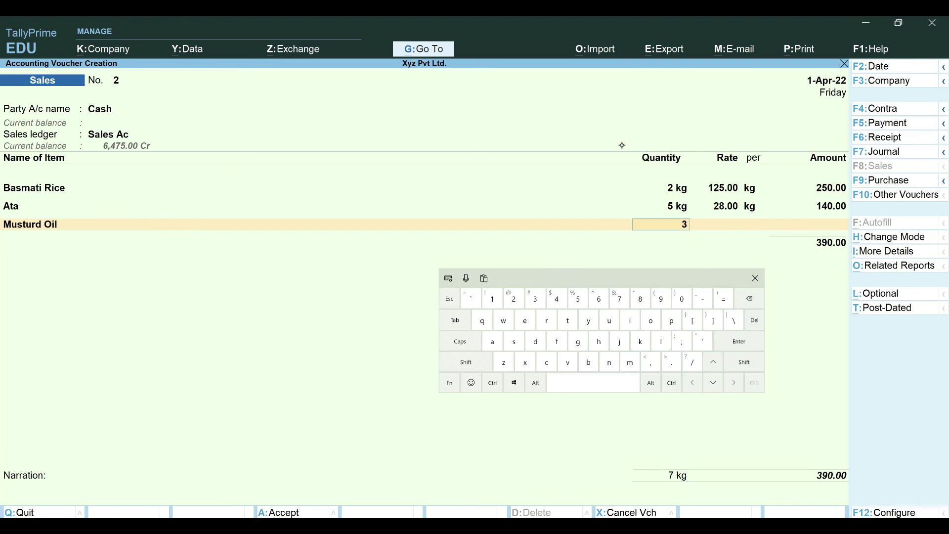
{"action": "key", "text": "Return"}
{"action": "key", "text": "Return"}
{"action": "key", "text": "Return"}
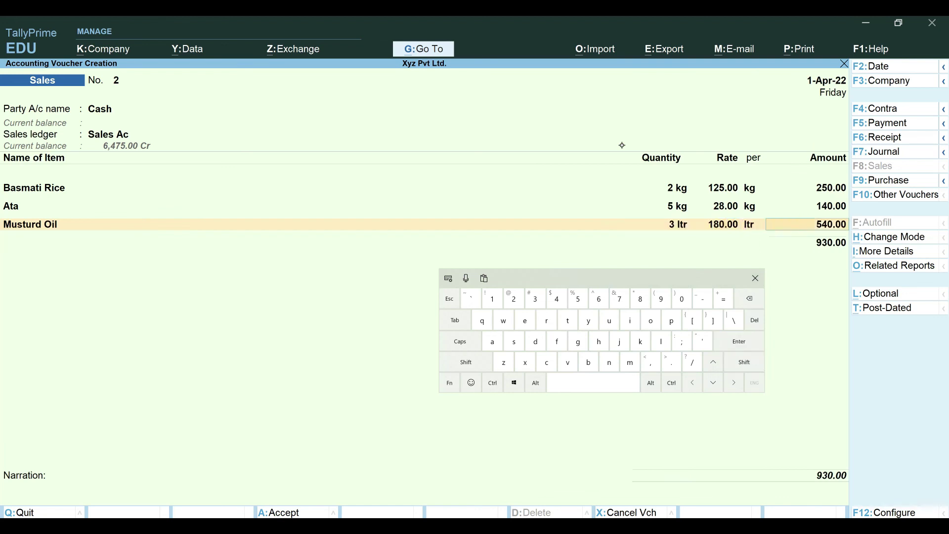
{"action": "key", "text": "Return"}
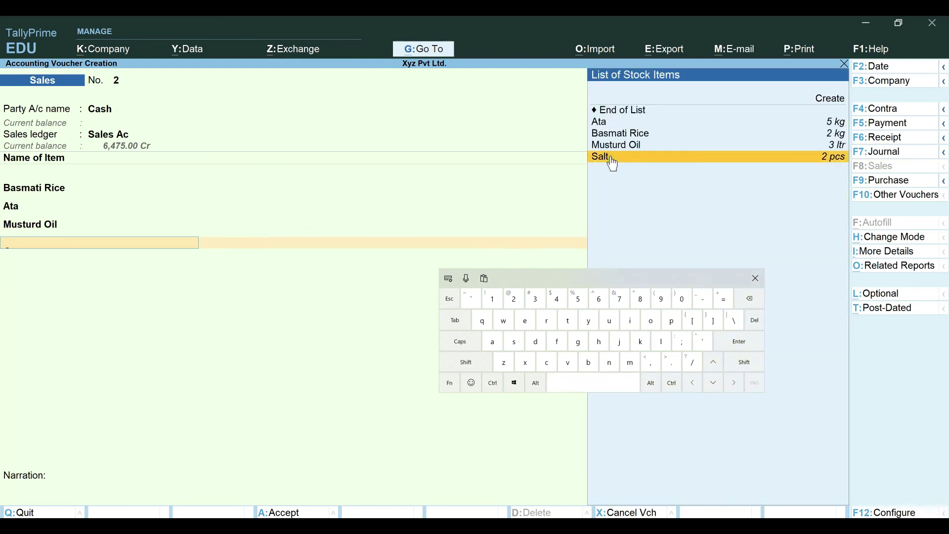
Add Salt as the fourth item of the cash sale, with quantity 2 pcs and rate 35 per piece
{"action": "key", "text": "Return"}
{"action": "type", "text": "2"}
{"action": "key", "text": "Return"}
{"action": "key", "text": "Return"}
{"action": "key", "text": "Return"}
{"action": "key", "text": "Return"}
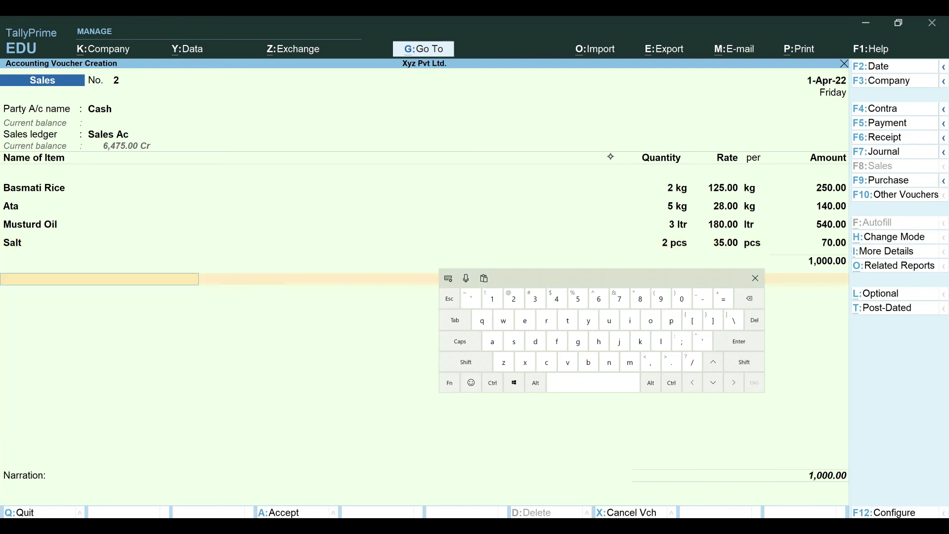
Accept the cash sale voucher containing Basmati Rice, Ata, Musturd Oil and Salt
{"action": "left_click_drag", "start_coordinate": [724, 275], "coordinate": [745, 365]}
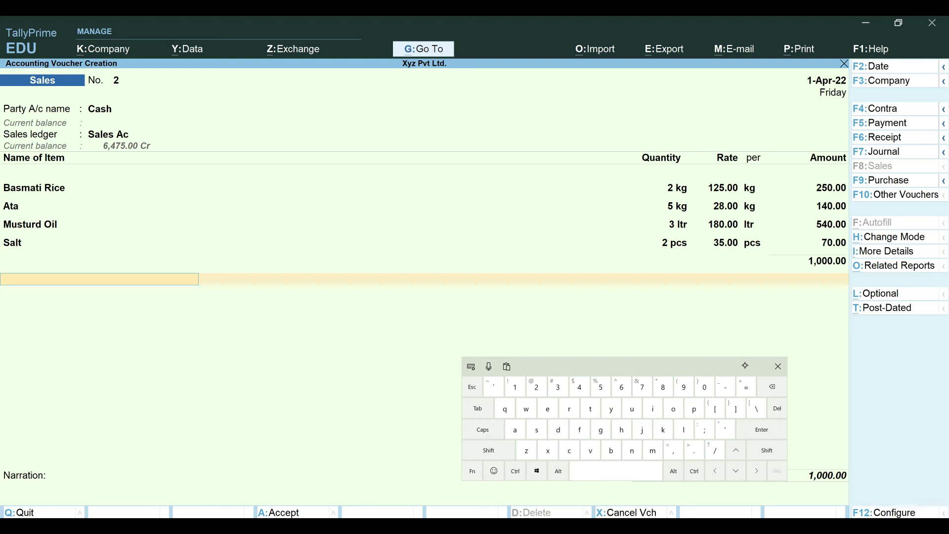
{"action": "left_click_drag", "start_coordinate": [745, 366], "coordinate": [765, 332]}
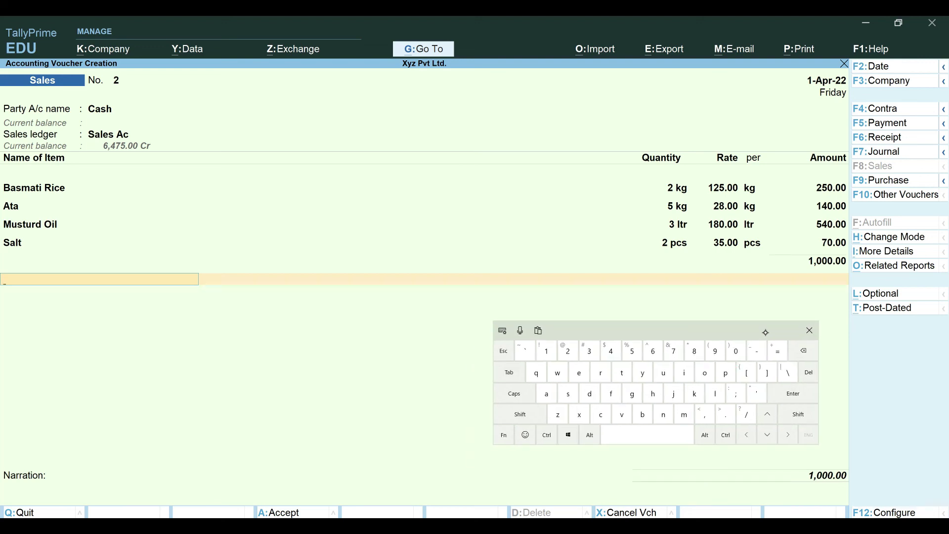
{"action": "left_click", "coordinate": [547, 435]}
{"action": "left_click", "coordinate": [546, 393]}
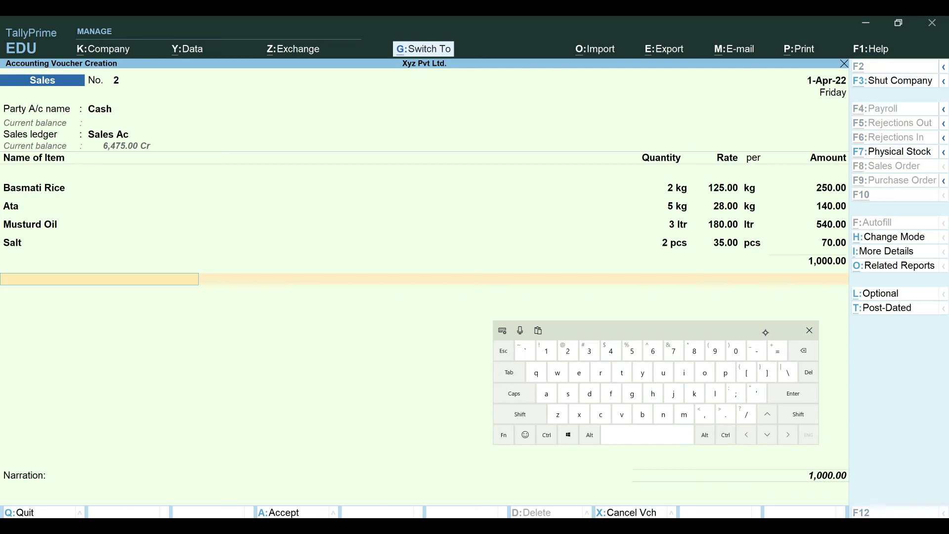
Open the Balance Sheet in detailed form and examine the Sundry Debtors, Cash-in-Hand and Sundry Creditors balances
{"action": "left_click", "coordinate": [430, 50]}
{"action": "left_click", "coordinate": [318, 232]}
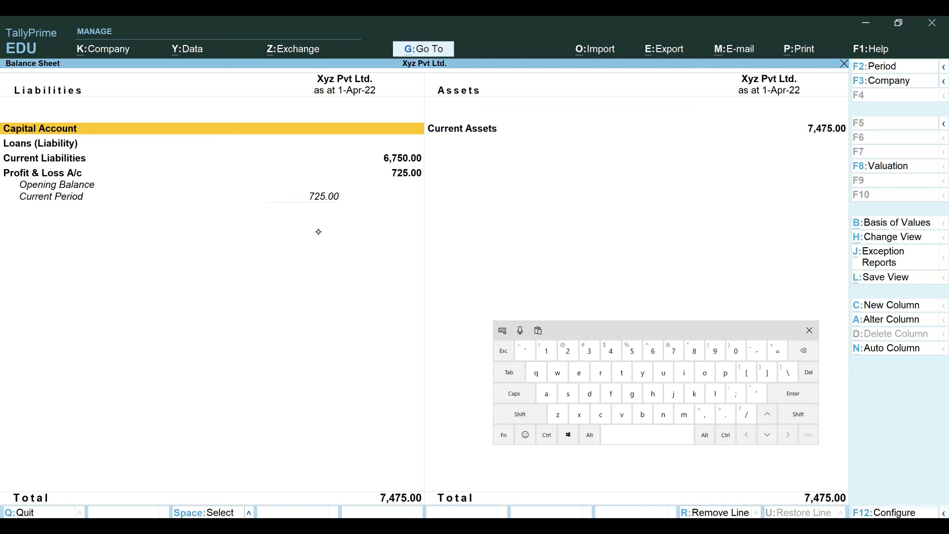
{"action": "left_click", "coordinate": [546, 434]}
{"action": "left_click", "coordinate": [503, 434]}
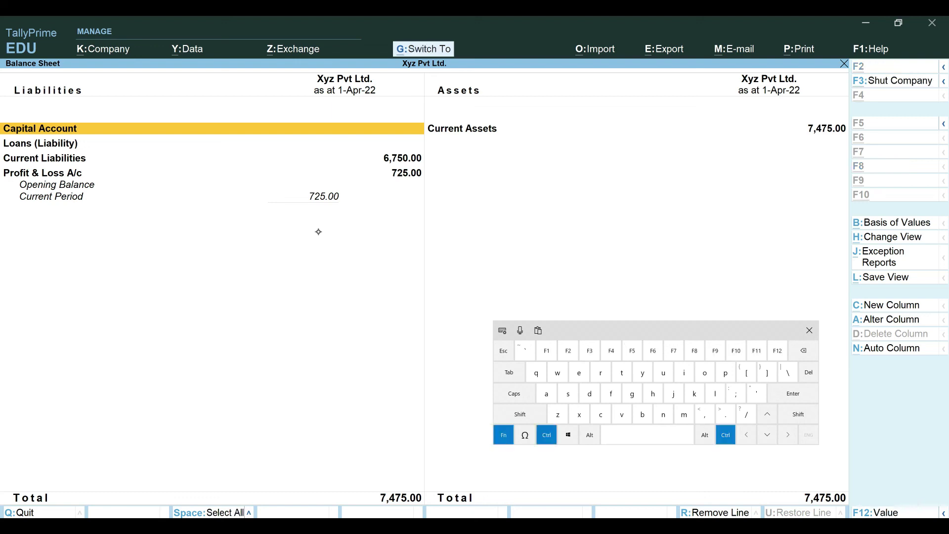
{"action": "left_click", "coordinate": [546, 434]}
{"action": "left_click", "coordinate": [590, 435]}
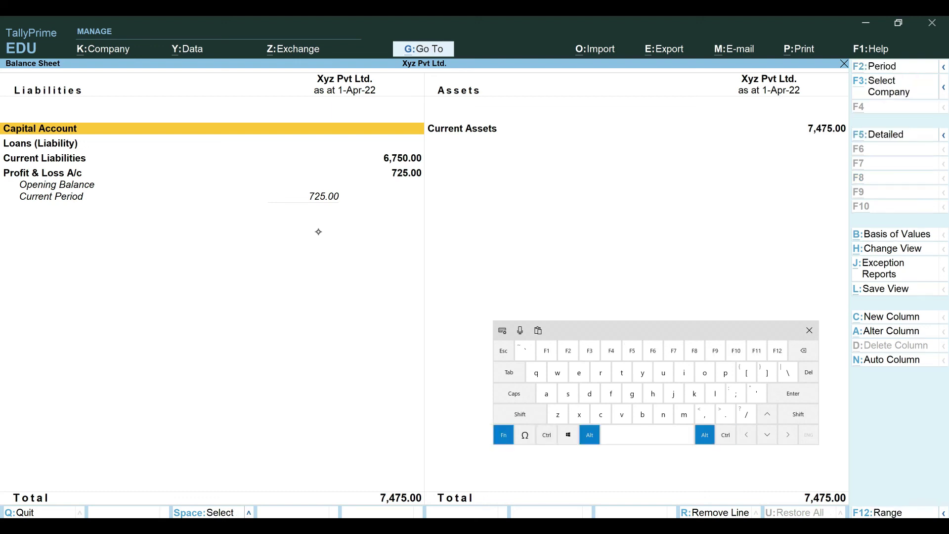
{"action": "left_click", "coordinate": [546, 350]}
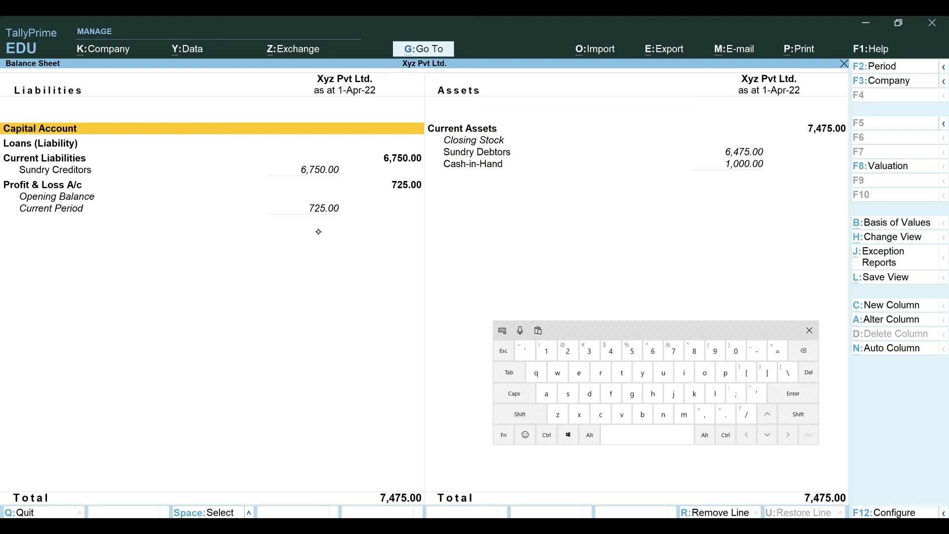
{"action": "left_click", "coordinate": [701, 158]}
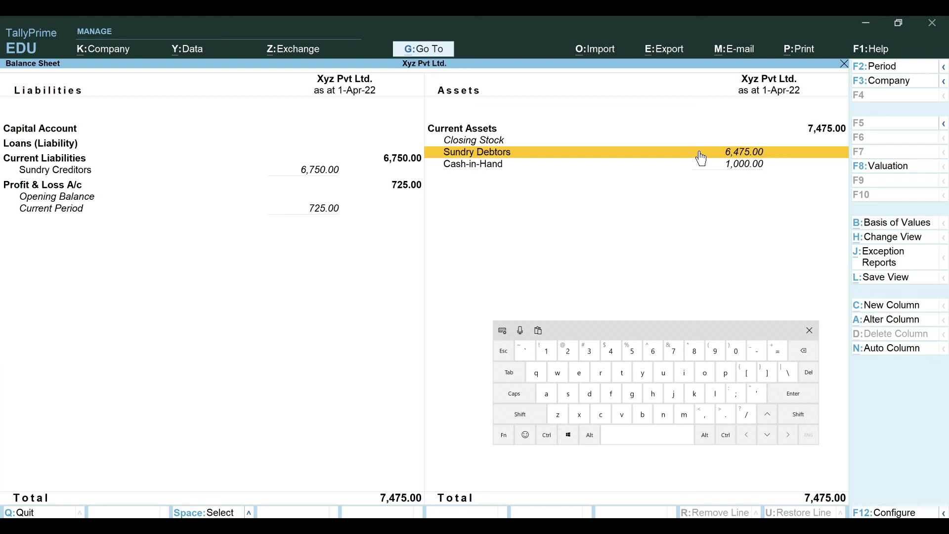
{"action": "left_click", "coordinate": [809, 330]}
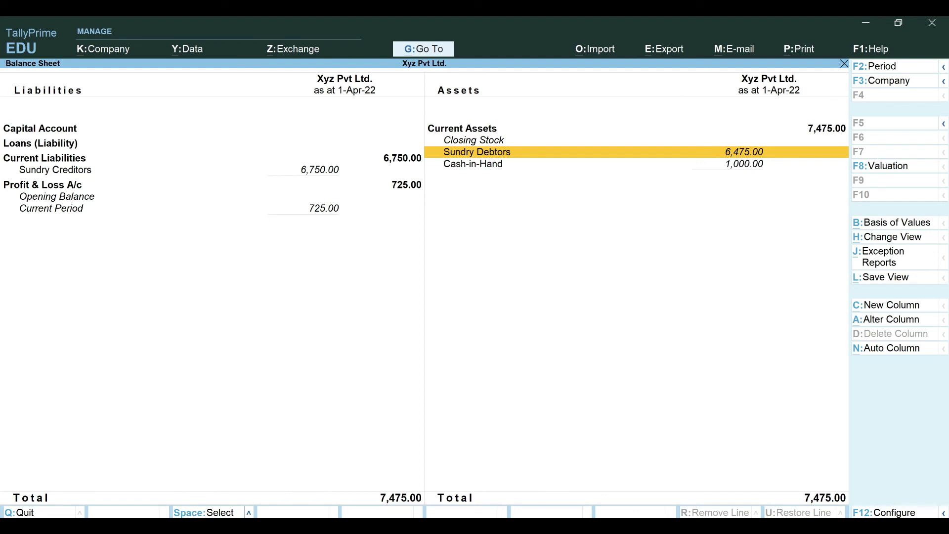
Start a receipt voucher and credit the credit-sale customer's ledger with 6475
{"action": "key", "text": "alt+f8"}
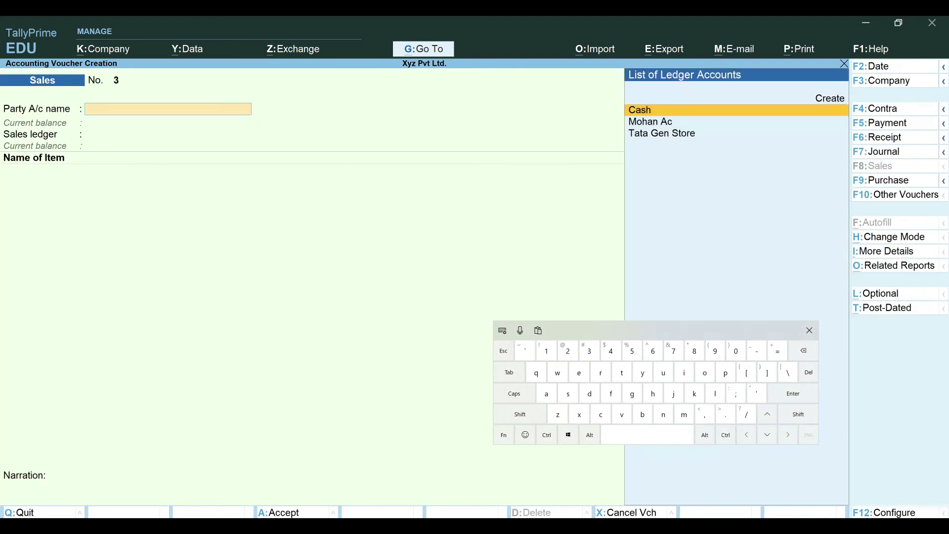
{"action": "left_click", "coordinate": [880, 137]}
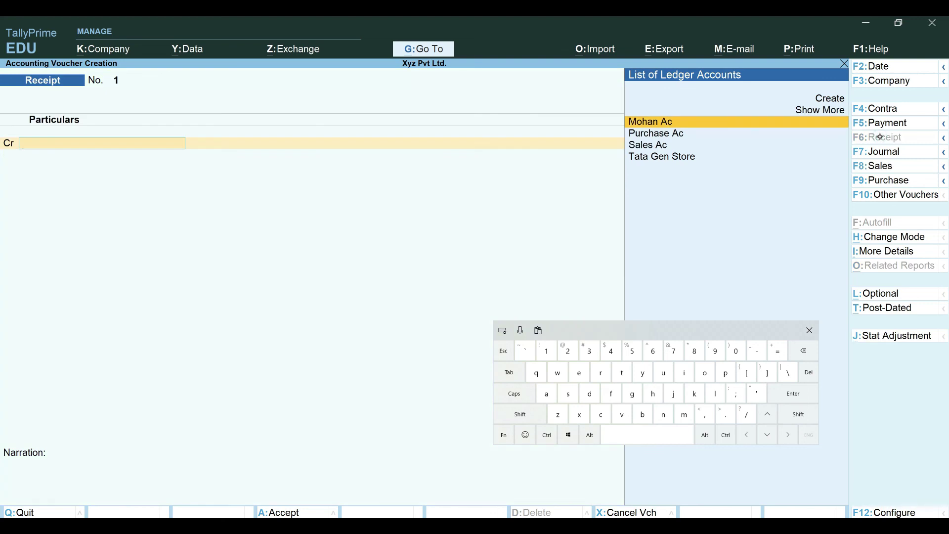
{"action": "left_click", "coordinate": [661, 124]}
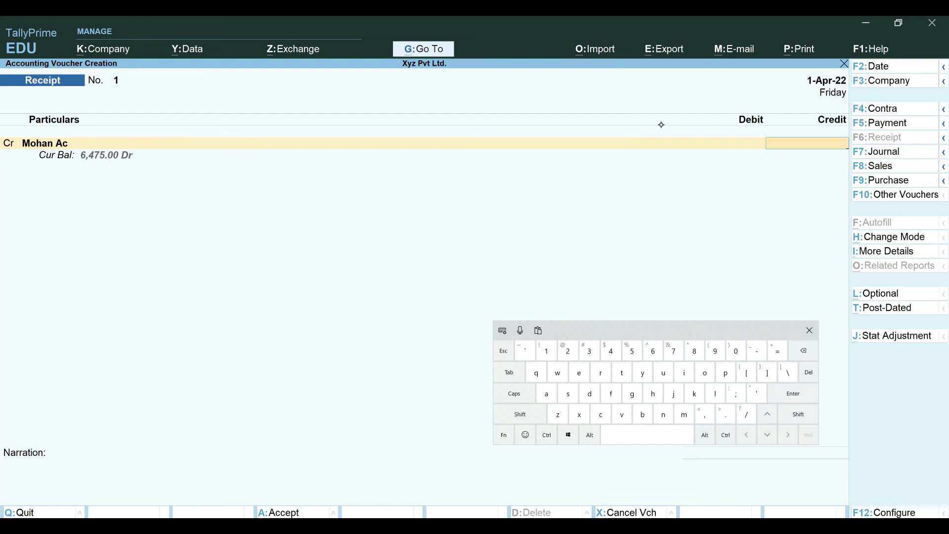
{"action": "type", "text": "6475"}
{"action": "key", "text": "Return"}
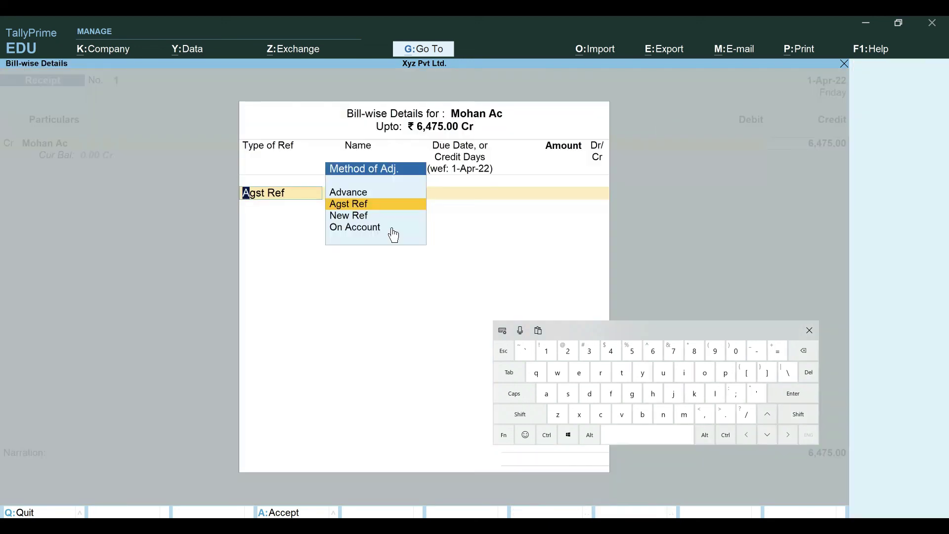
Complete the receipt voucher with an On Account allocation and Cash as the debit ledger, and save it
{"action": "left_click", "coordinate": [393, 229]}
{"action": "key", "text": "Return"}
{"action": "key", "text": "Return"}
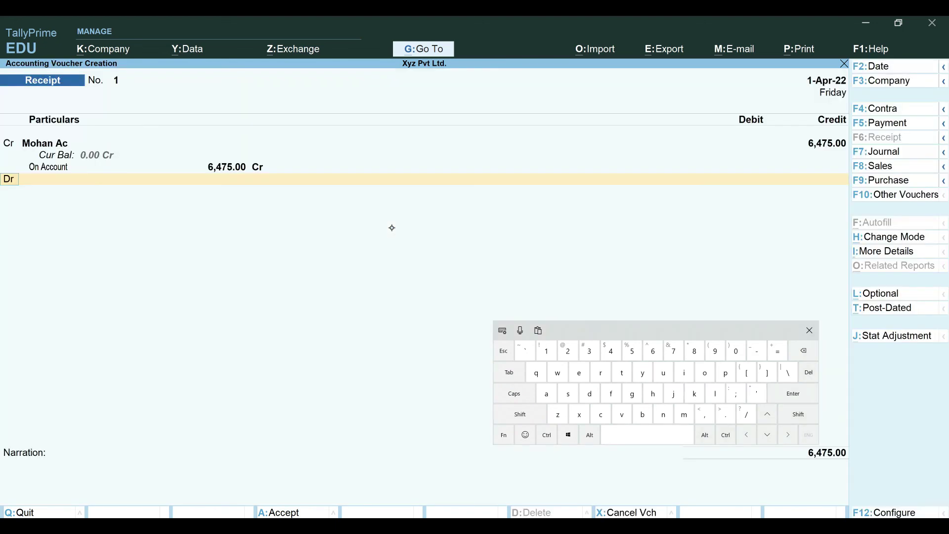
{"action": "key", "text": "Return"}
{"action": "left_click", "coordinate": [644, 111]}
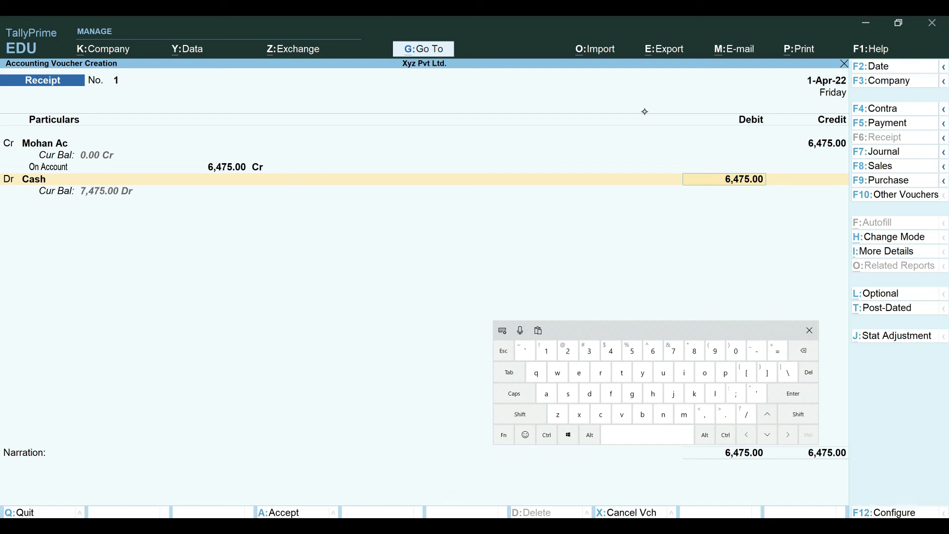
{"action": "left_click", "coordinate": [547, 435]}
{"action": "left_click", "coordinate": [547, 393]}
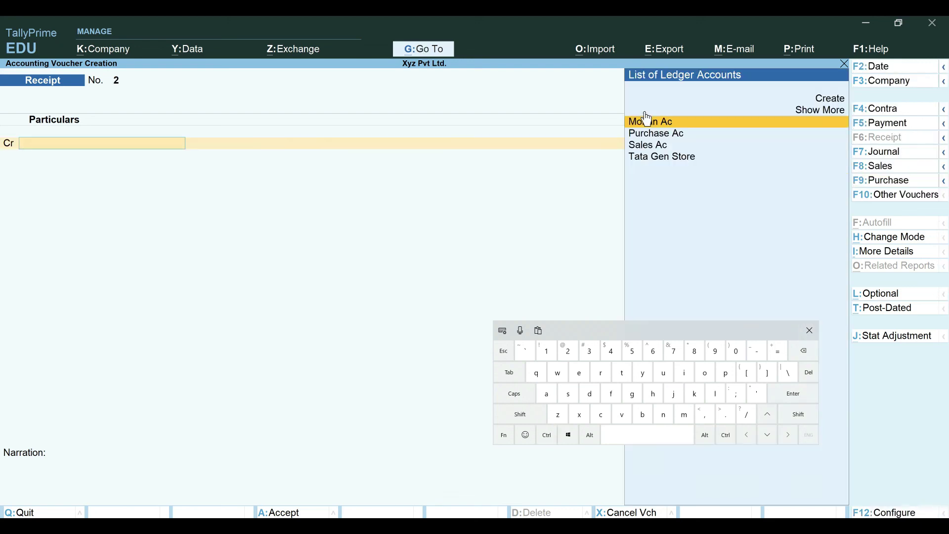
Start a payment voucher and debit Tata Gen Store with 6750
{"action": "left_click", "coordinate": [882, 124]}
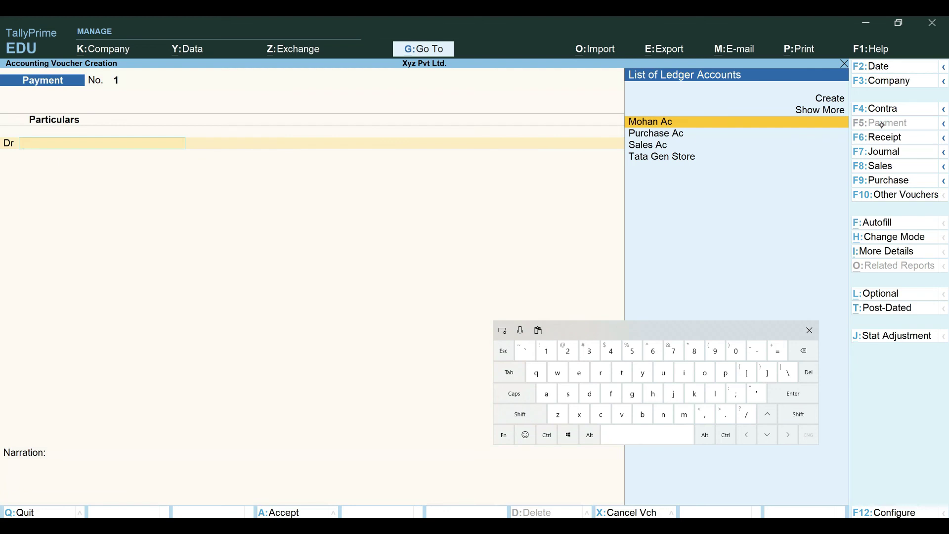
{"action": "left_click", "coordinate": [671, 158]}
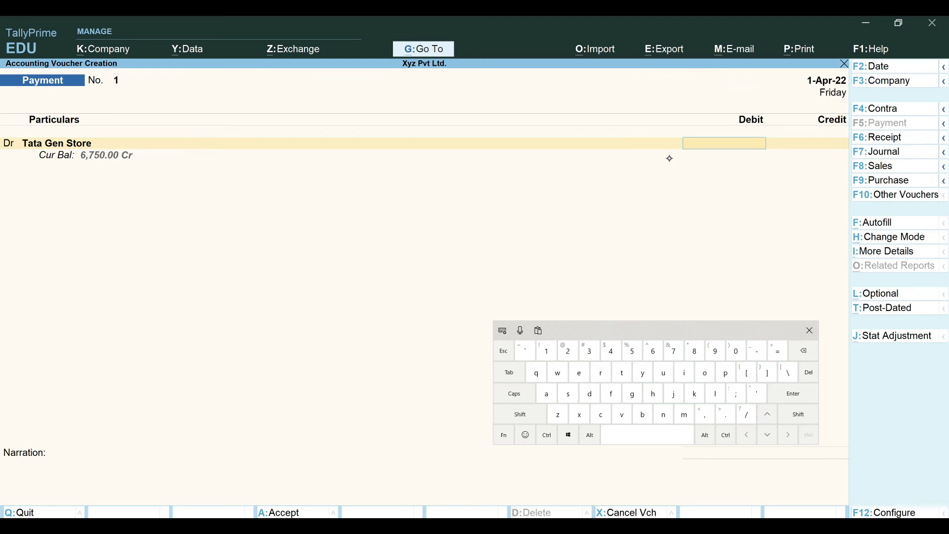
{"action": "type", "text": "6750"}
{"action": "key", "text": "Return"}
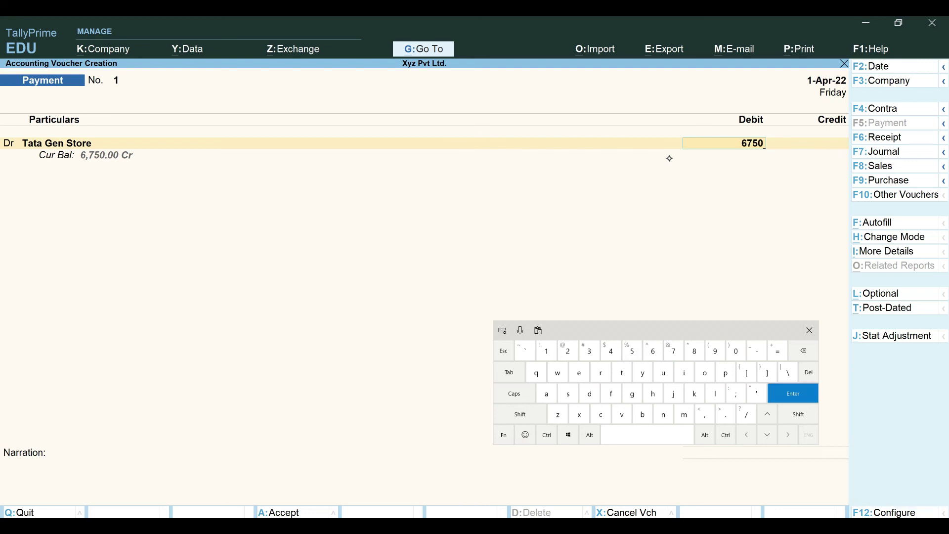
Complete the payment voucher with an On Account allocation and Cash as the credit ledger, and save it
{"action": "left_click", "coordinate": [400, 229]}
{"action": "key", "text": "Return"}
{"action": "key", "text": "Return"}
{"action": "key", "text": "Return"}
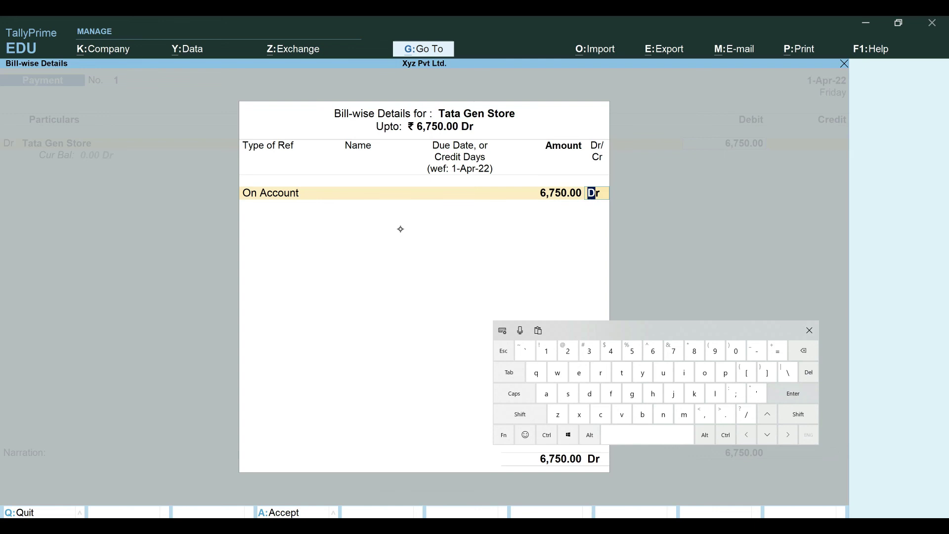
{"action": "key", "text": "Return"}
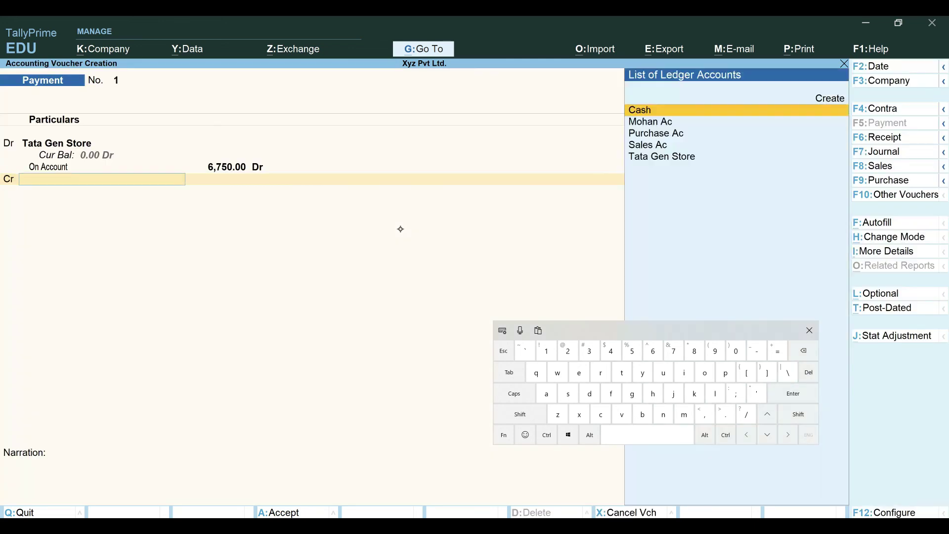
{"action": "left_click", "coordinate": [654, 110]}
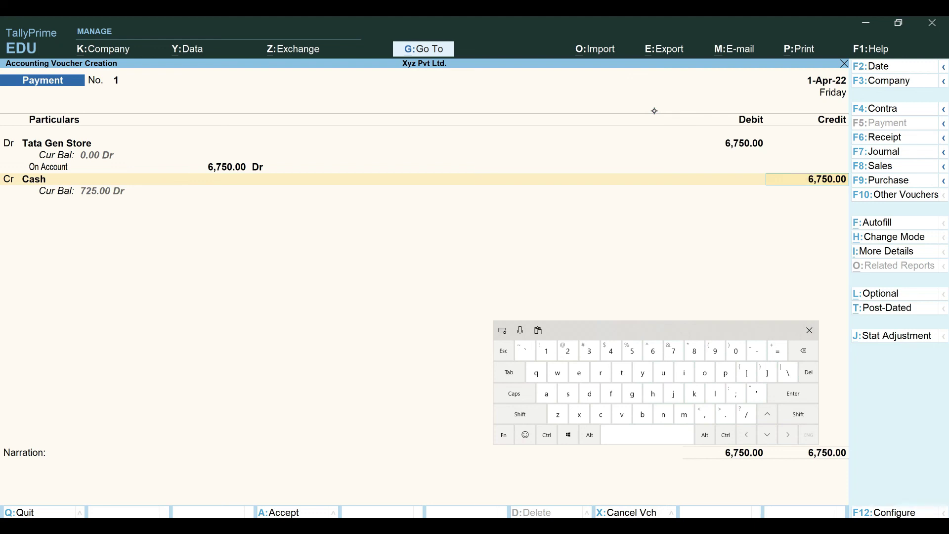
{"action": "key", "text": "ctrl+a"}
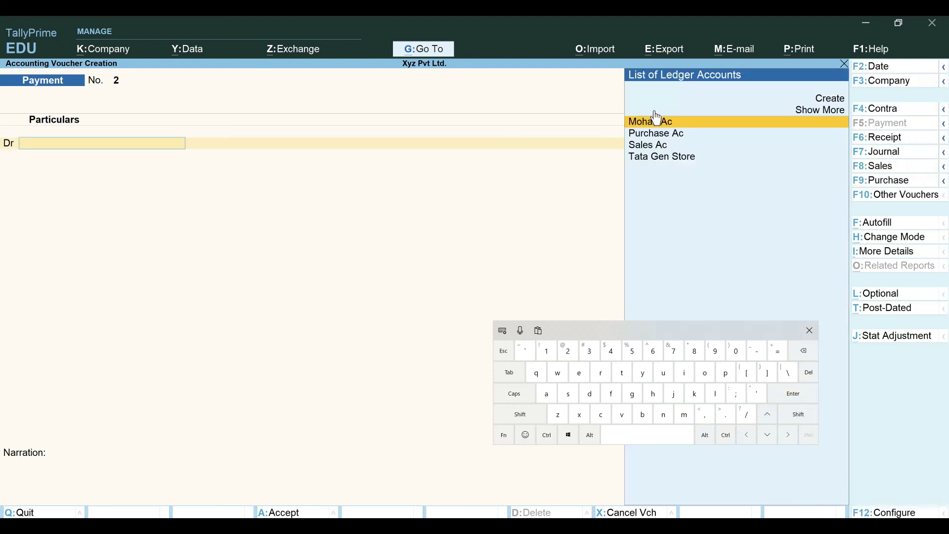
Leave voucher entry for the Gateway of Tally and open the Balance Sheet to review the settled balances
{"action": "key", "text": "Escape"}
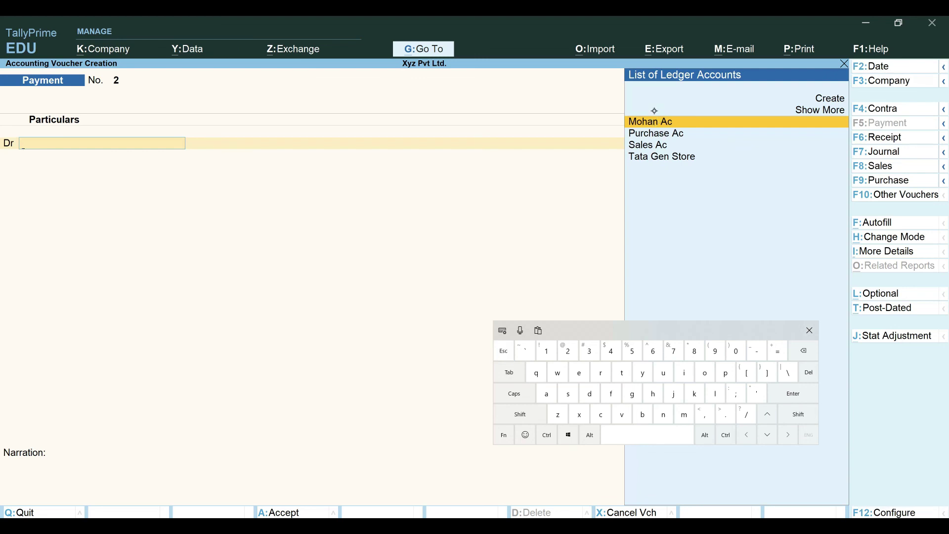
{"action": "key", "text": "Escape"}
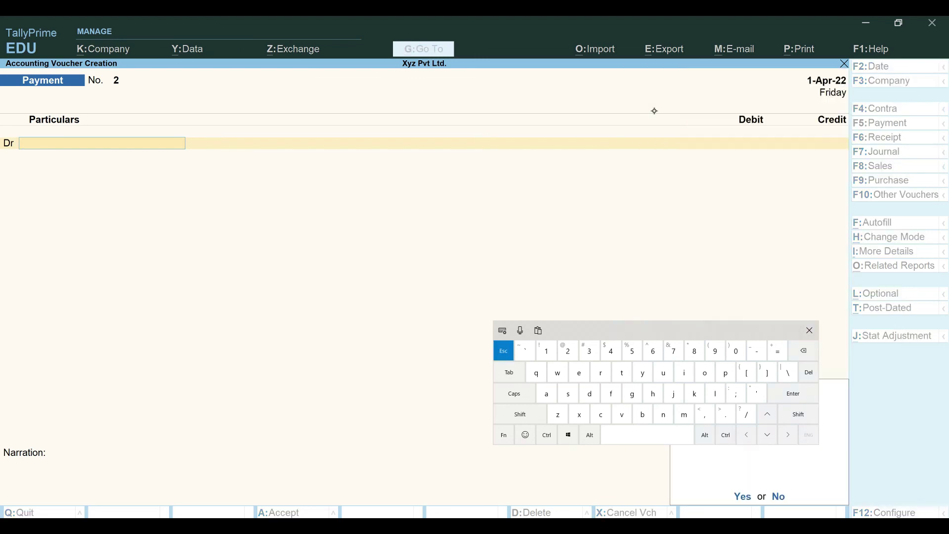
{"action": "left_click_drag", "start_coordinate": [700, 330], "coordinate": [815, 79]}
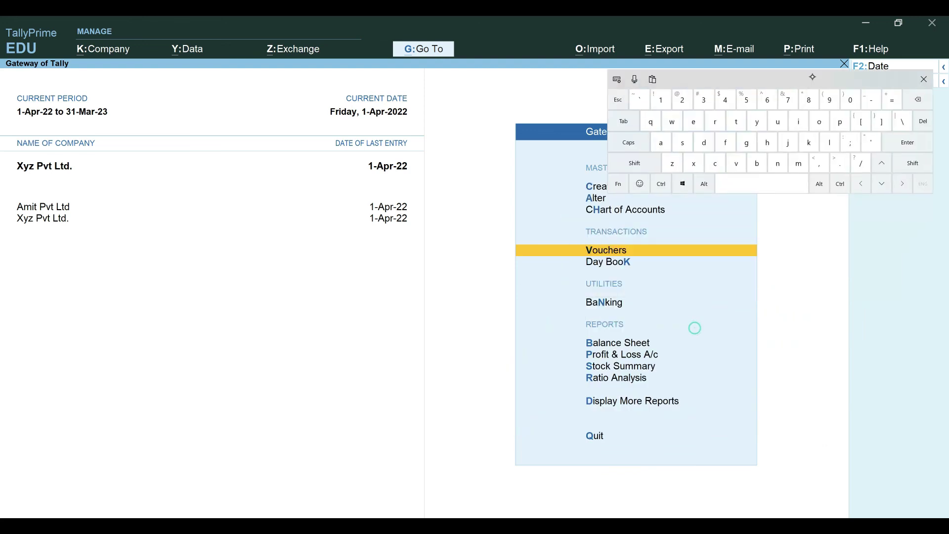
{"action": "left_click", "coordinate": [641, 341]}
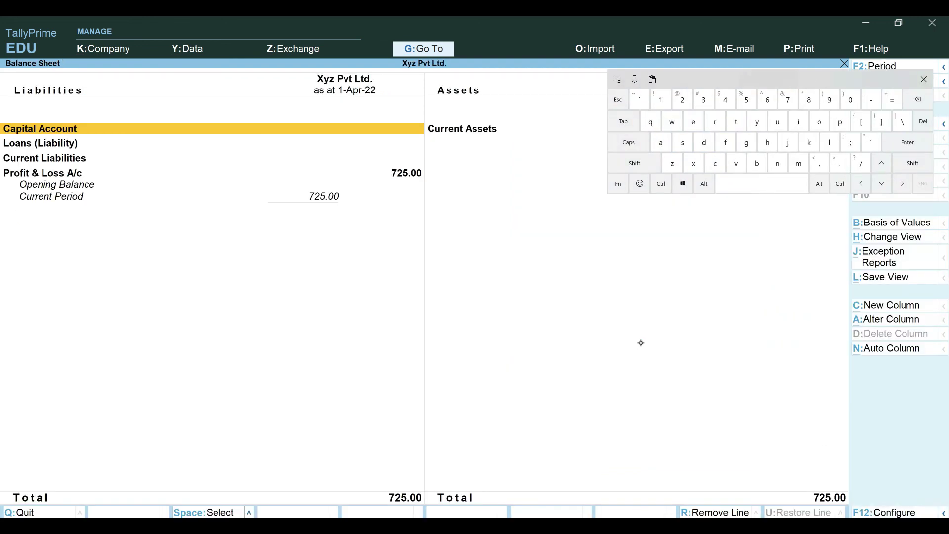